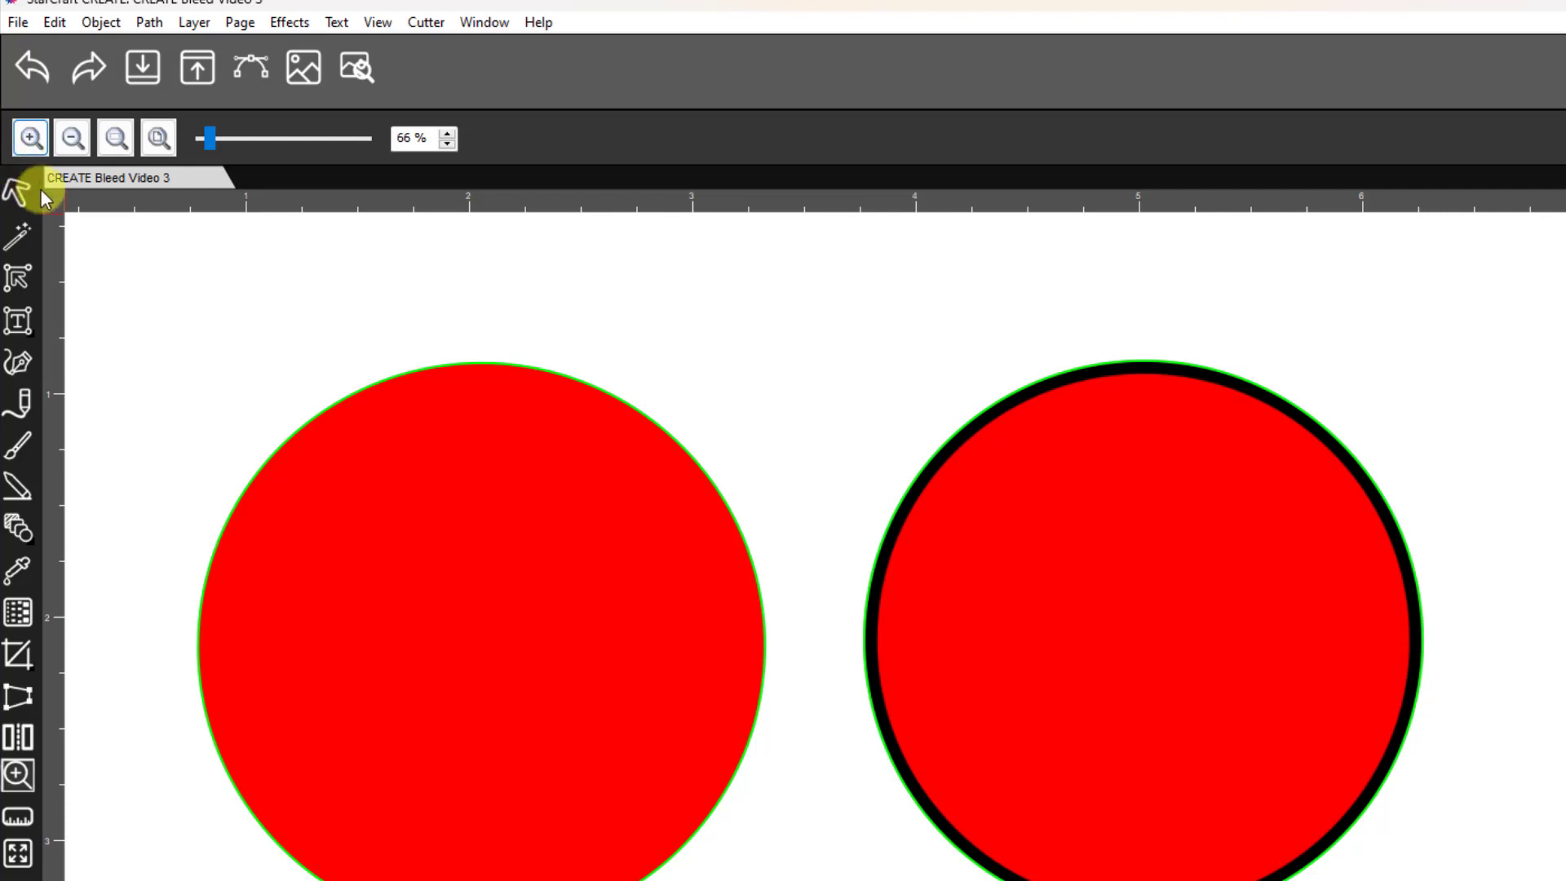
# - Inset the cut path of the borderless red circle by 0.010 in, using the Regular offset type
pyautogui.click(16, 190)
pyautogui.click(374, 509)
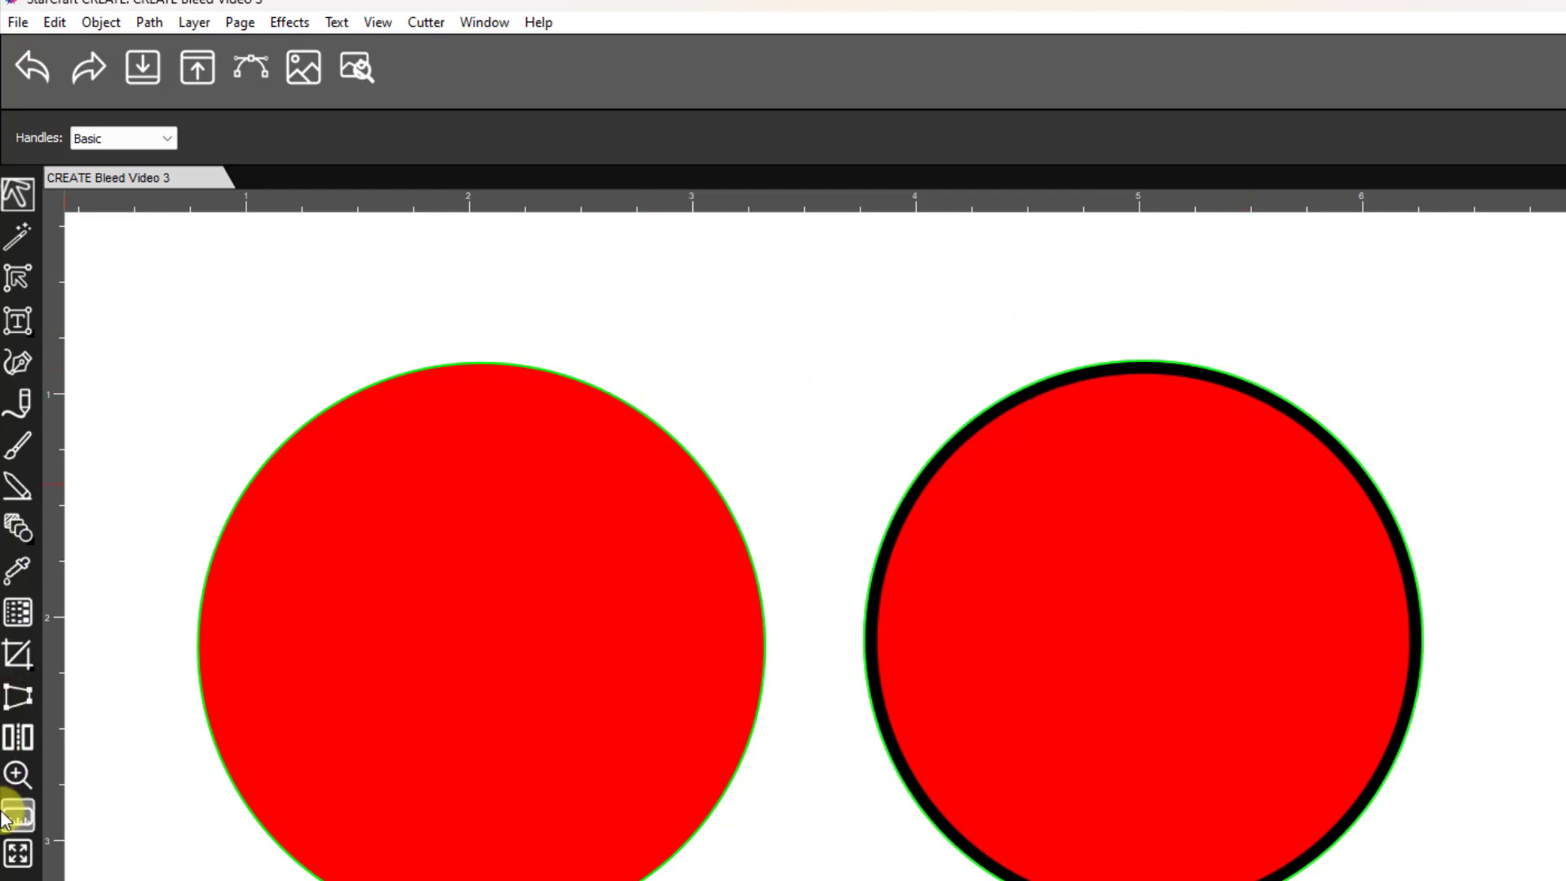
pyautogui.click(12, 789)
pyautogui.moveTo(255, 317); pyautogui.dragTo(793, 589)
pyautogui.click(16, 193)
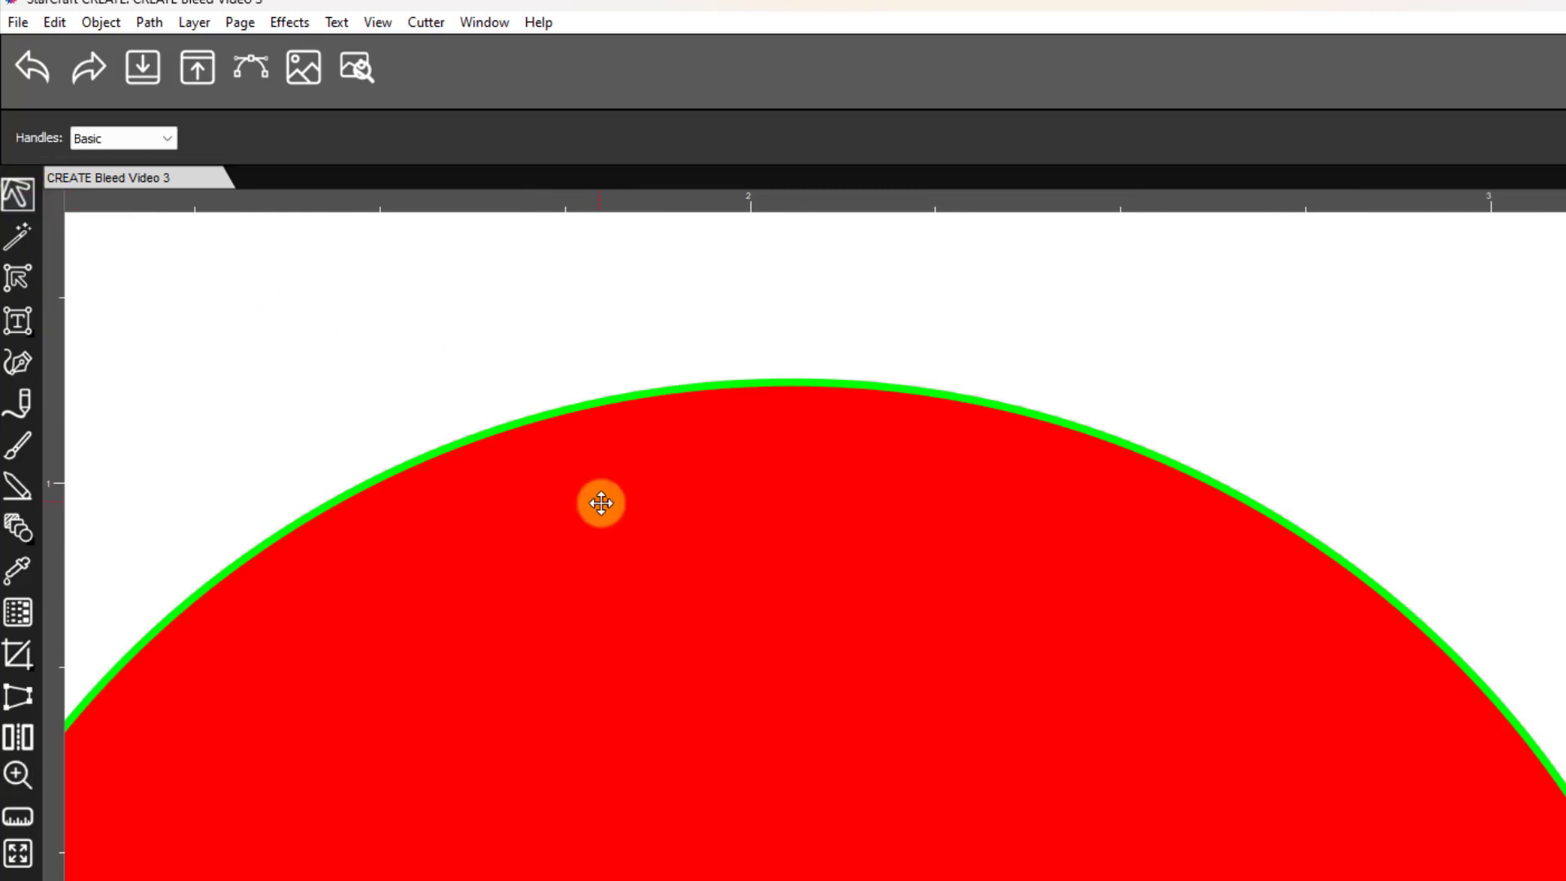
pyautogui.click(659, 579)
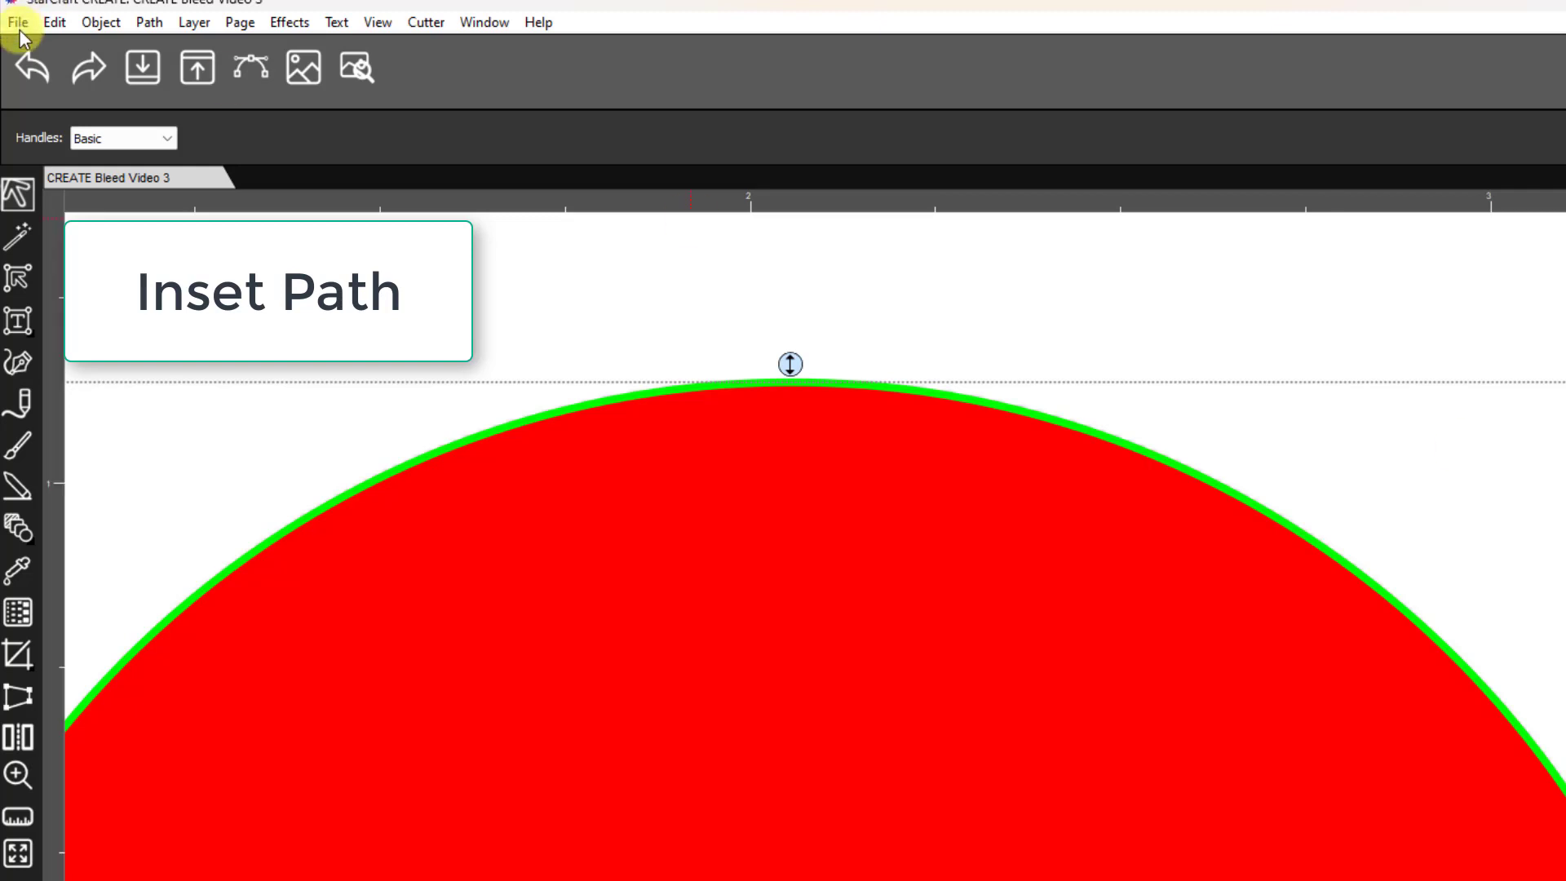
pyautogui.click(149, 22)
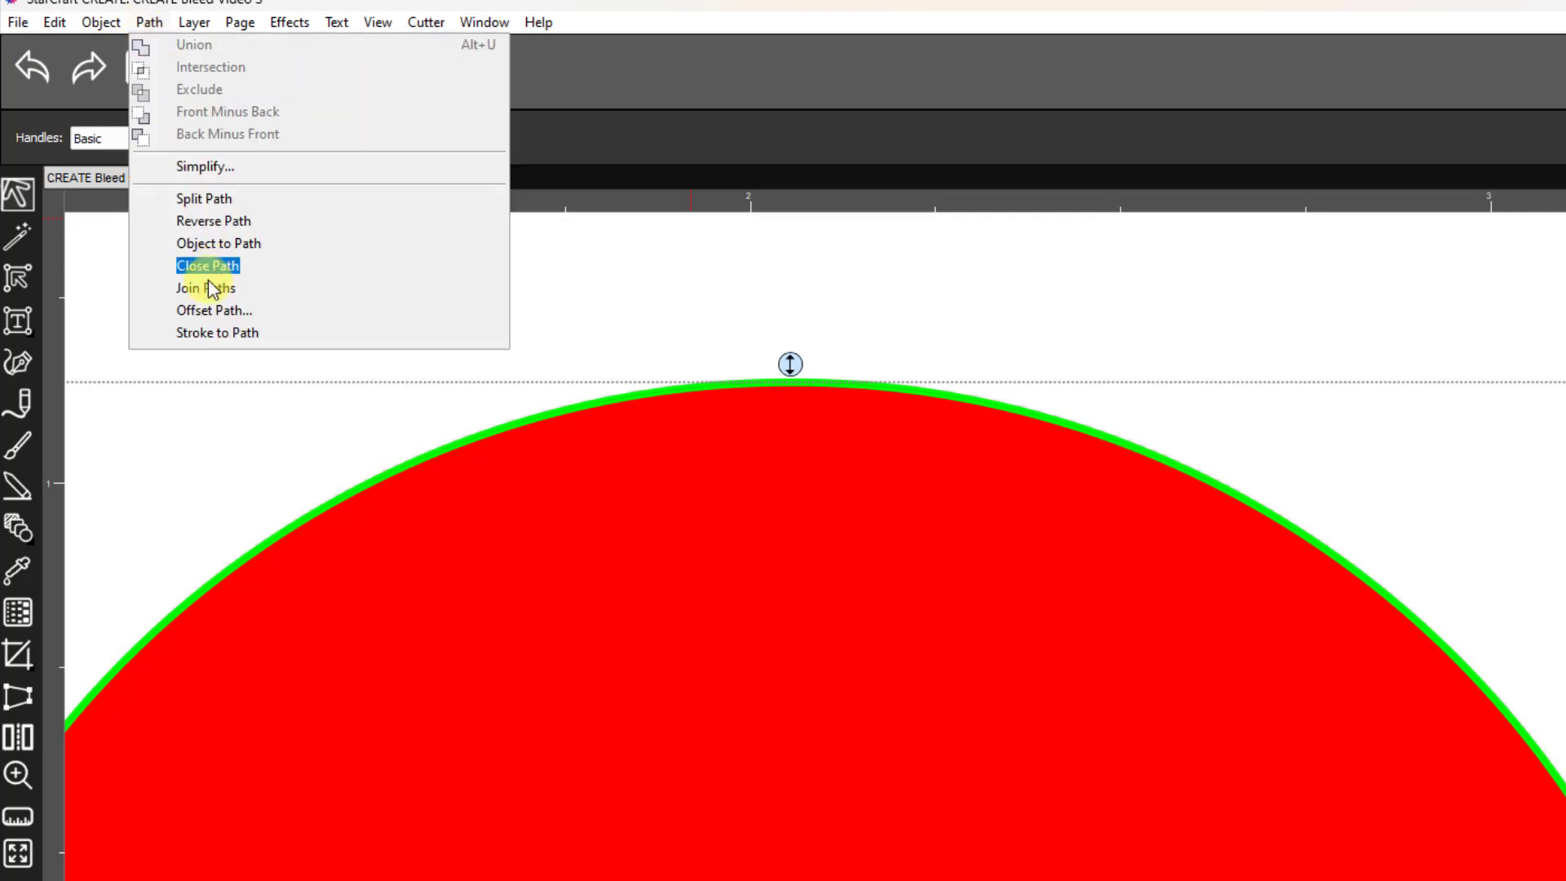
pyautogui.click(204, 314)
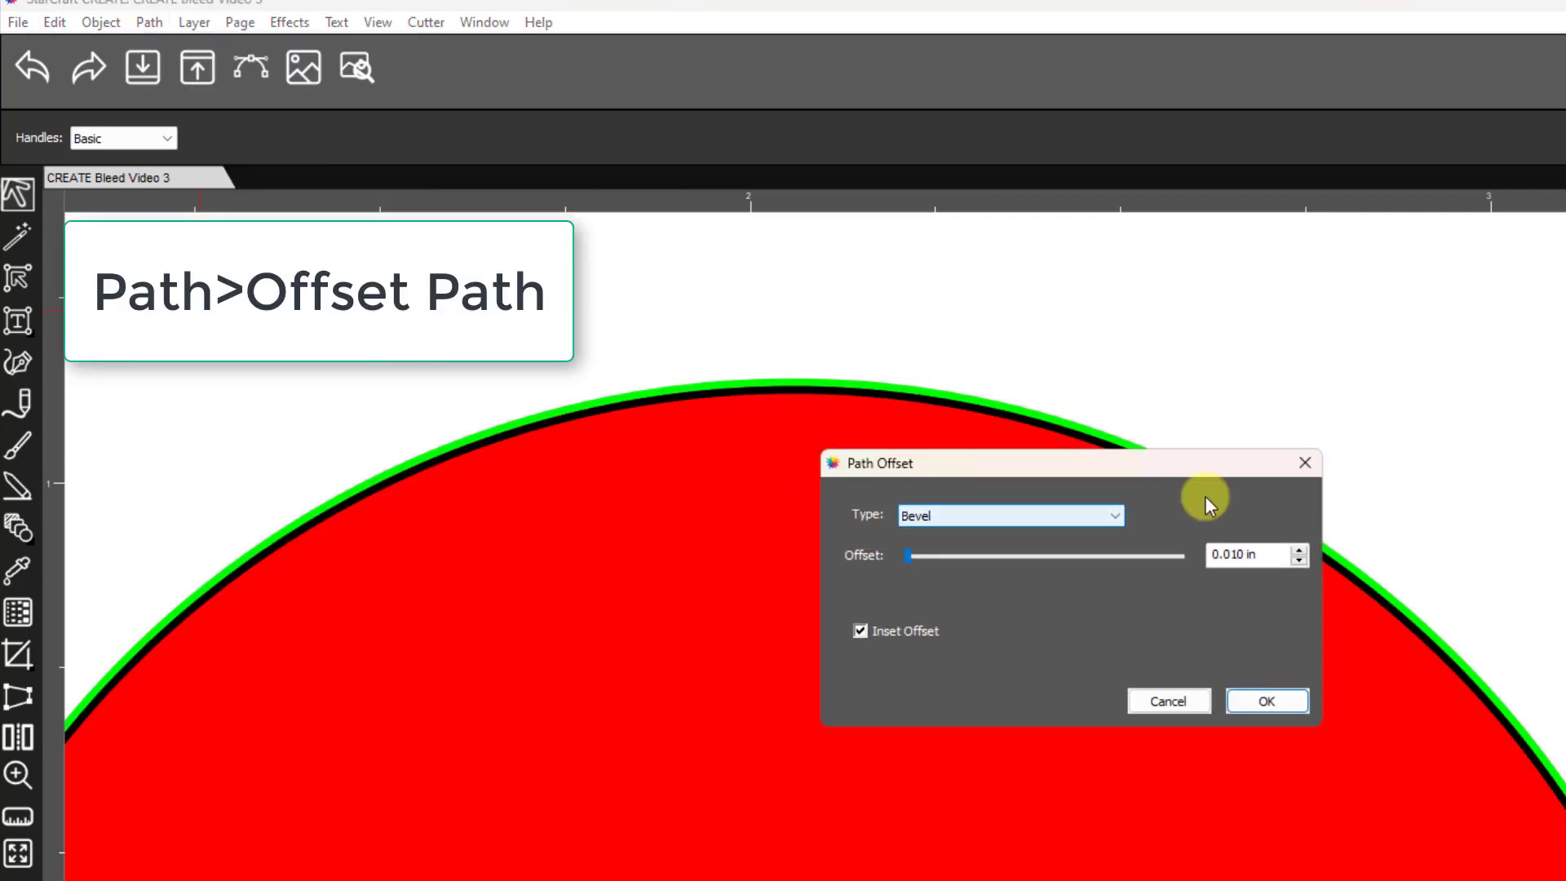
pyautogui.click(1117, 516)
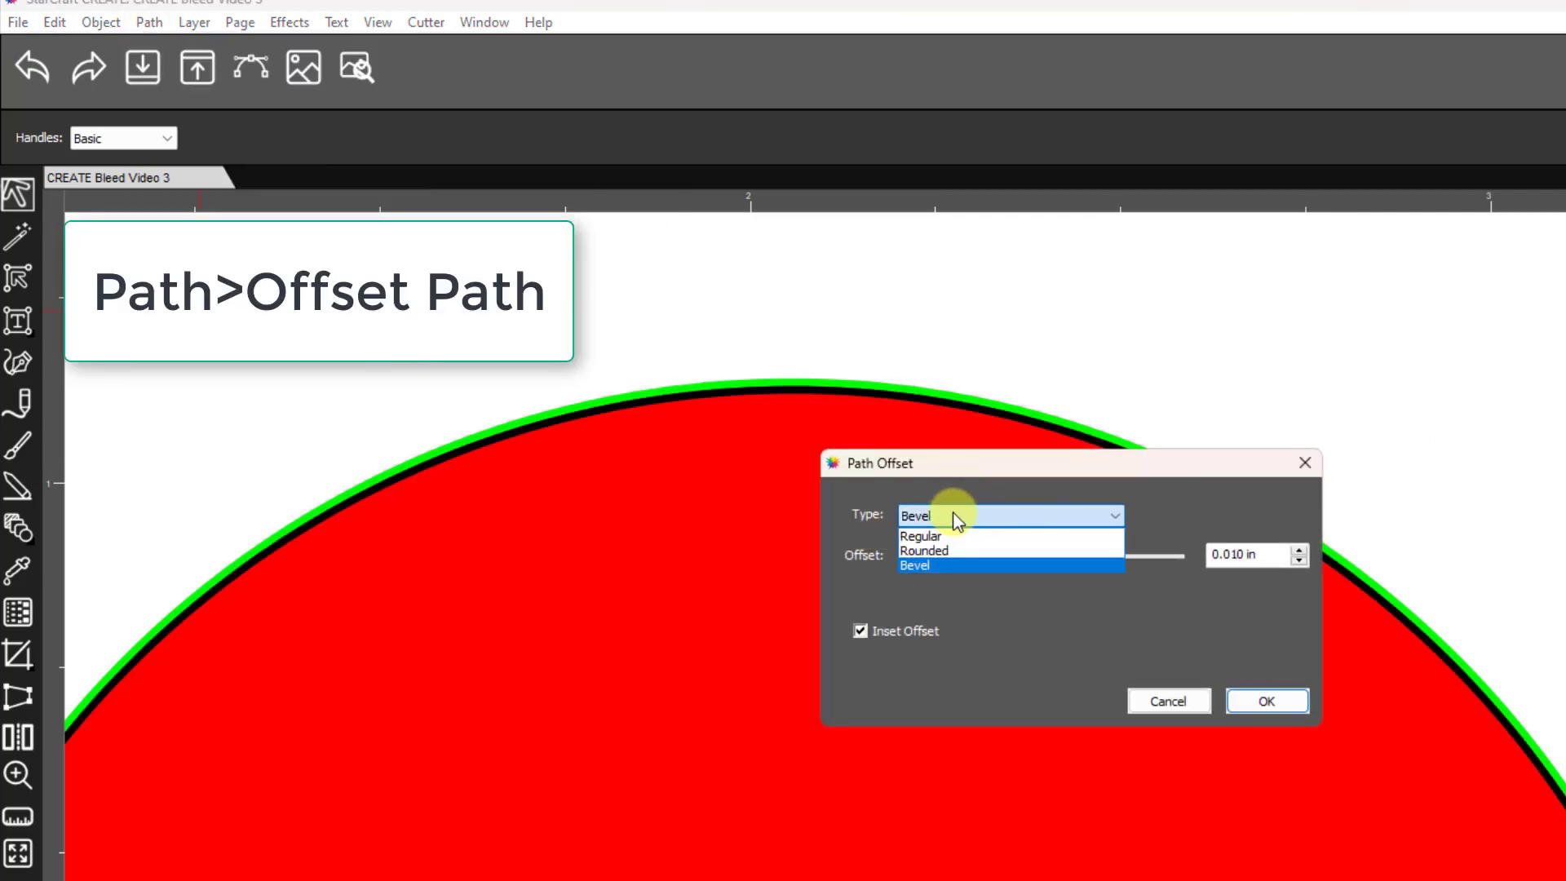
pyautogui.click(937, 536)
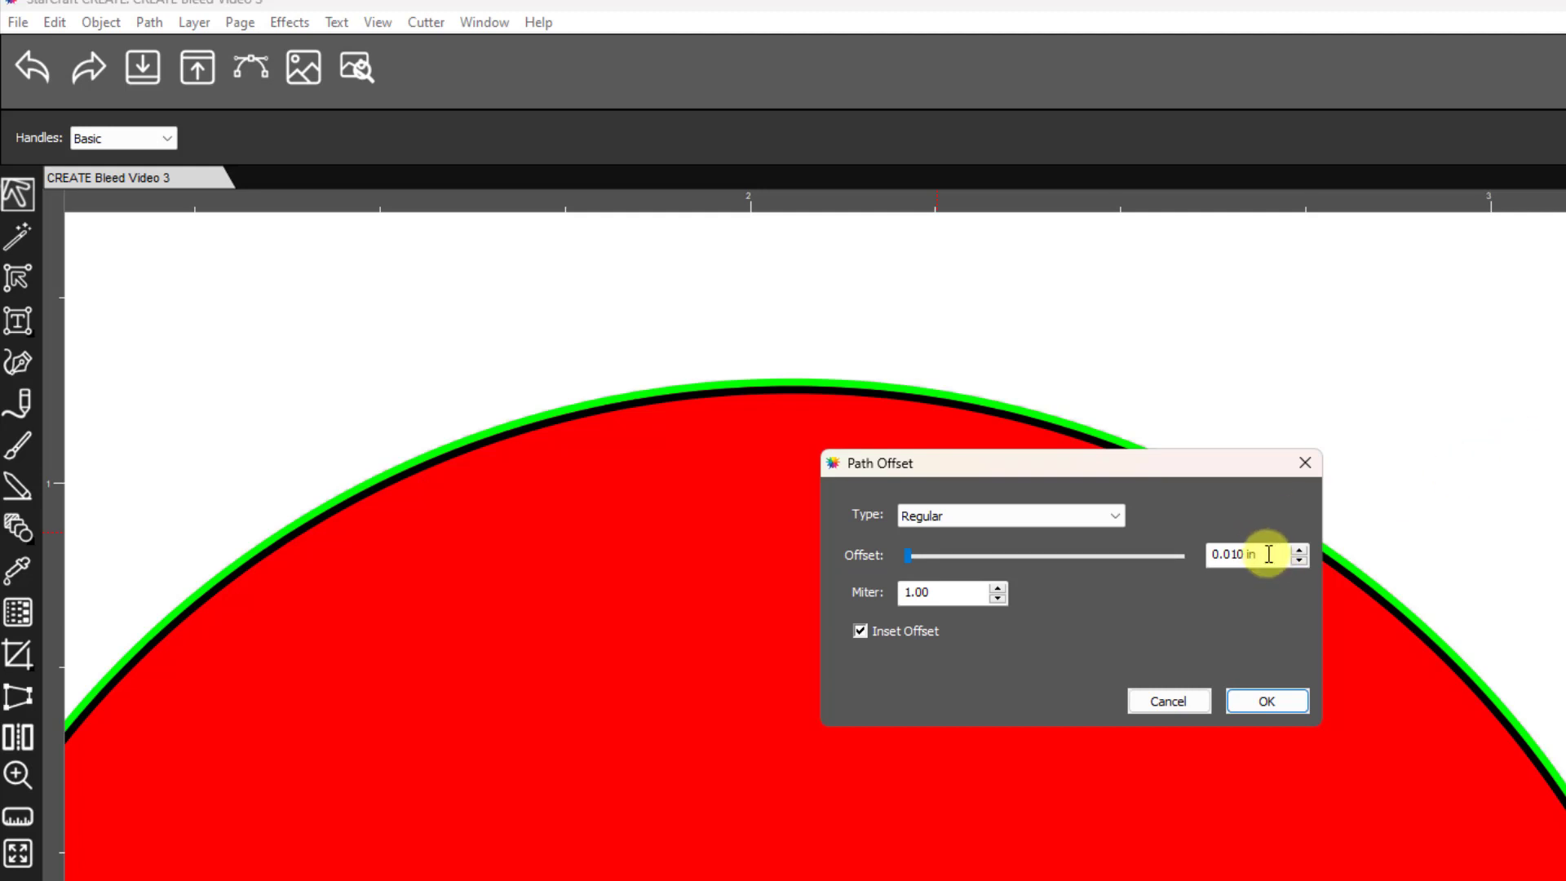
pyautogui.click(1267, 703)
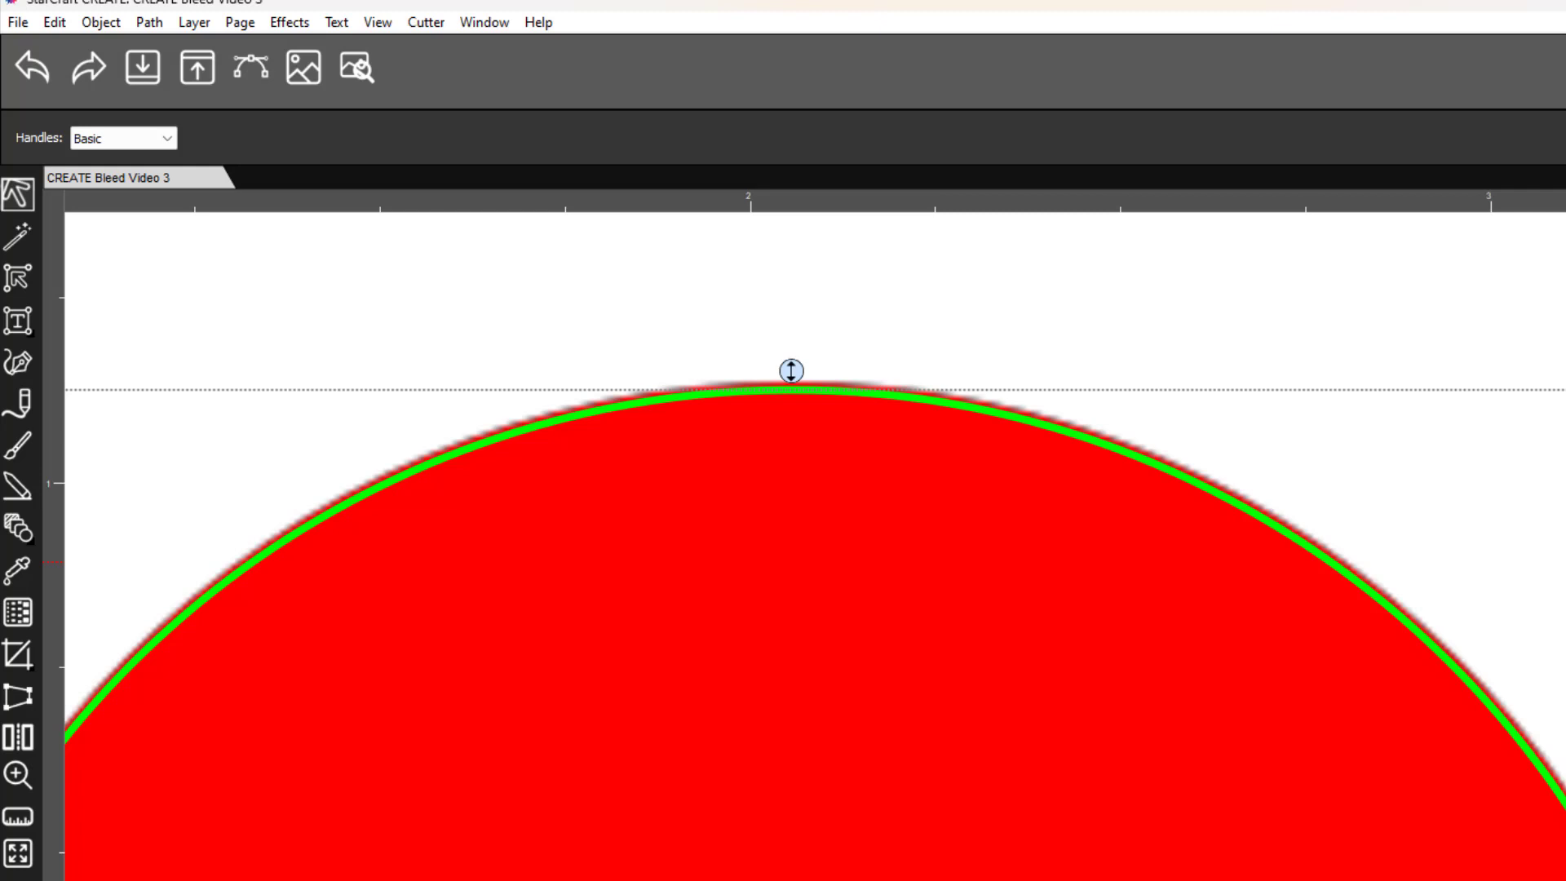
pyautogui.click(852, 409)
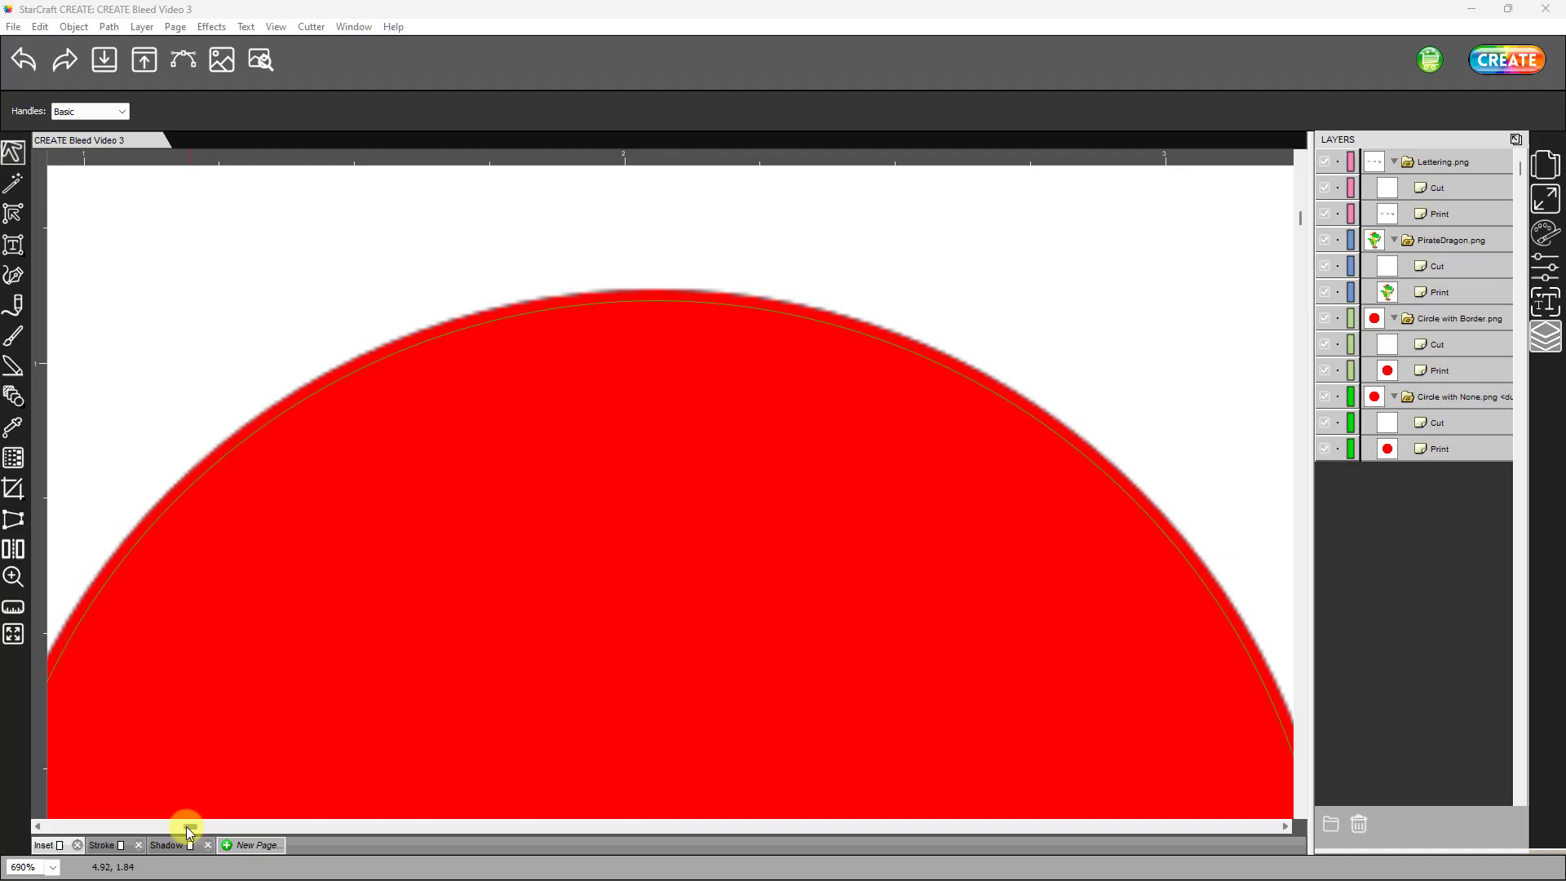
# - Inset the cut path of the black-bordered circle by 0.010 in with a Regular offset and a miter of 1.00
pyautogui.moveTo(186, 826); pyautogui.dragTo(537, 877)
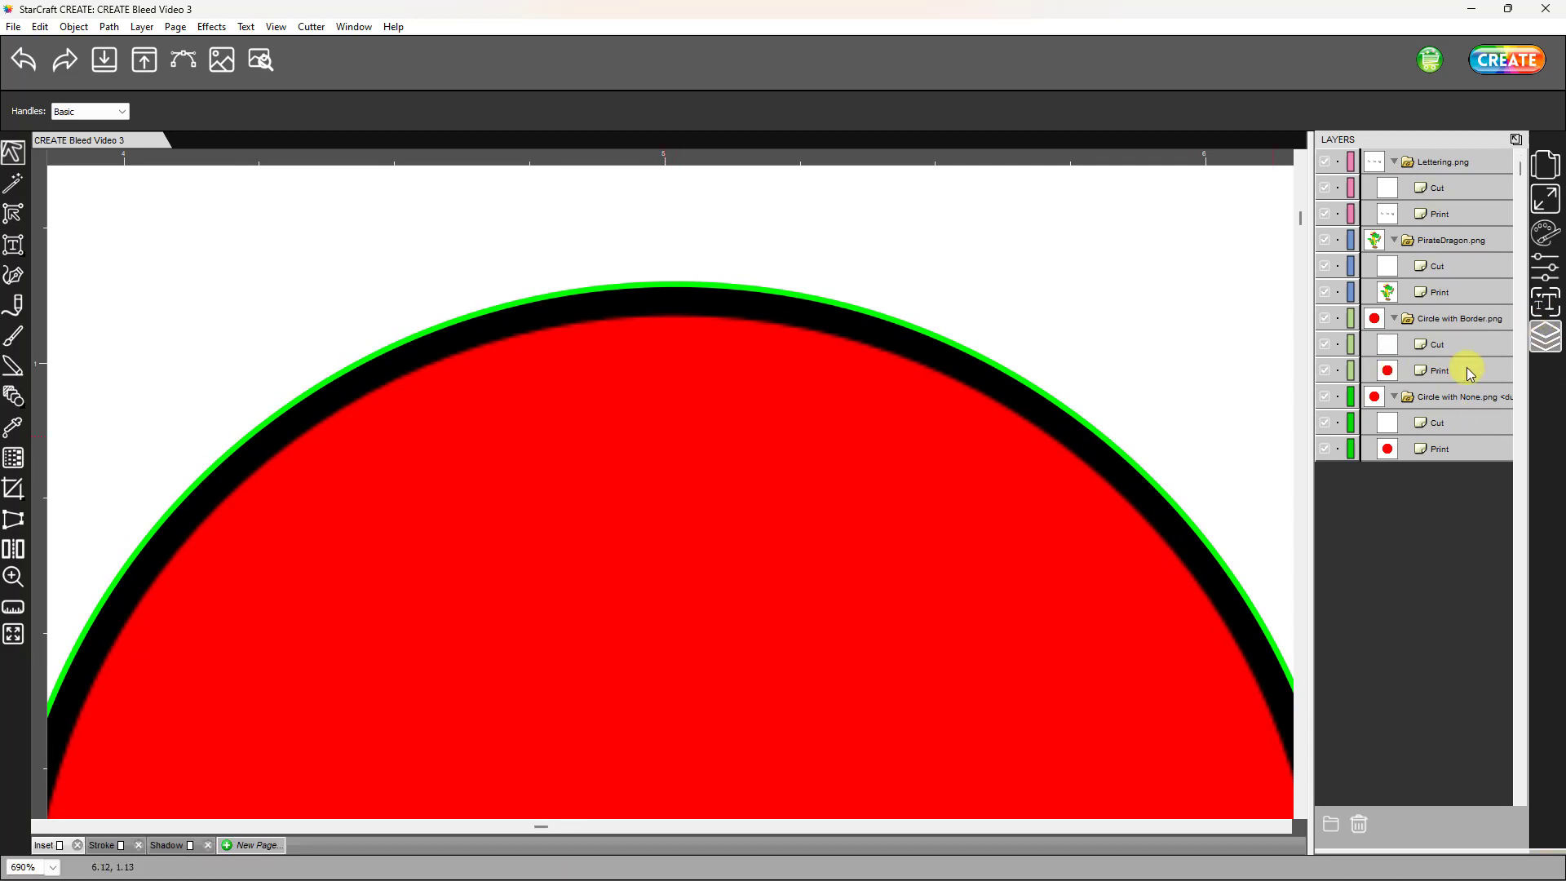
pyautogui.click(1436, 344)
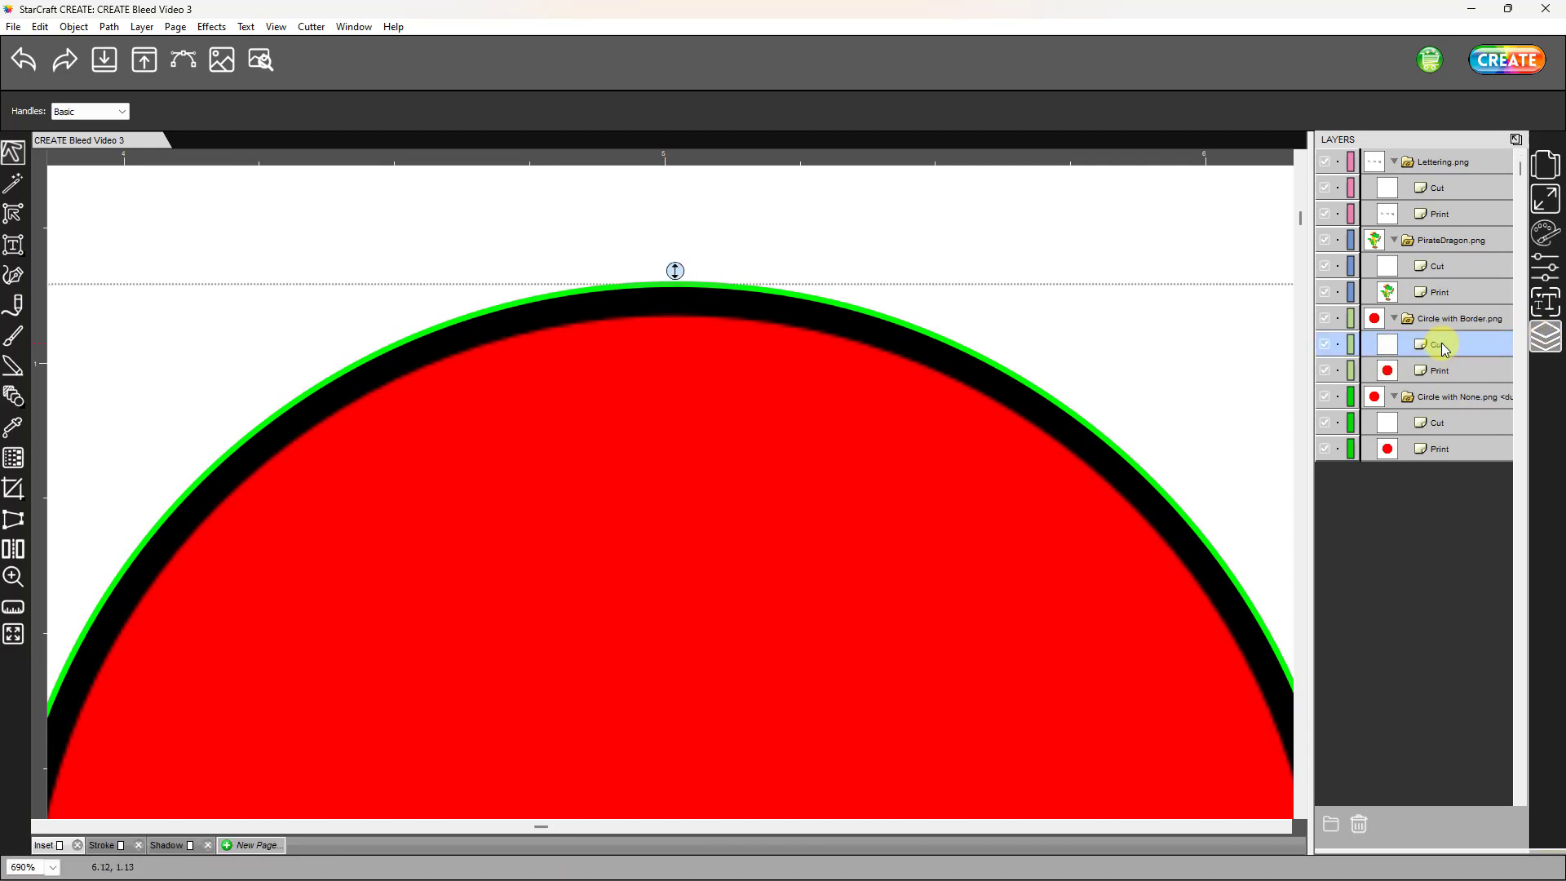
pyautogui.click(112, 27)
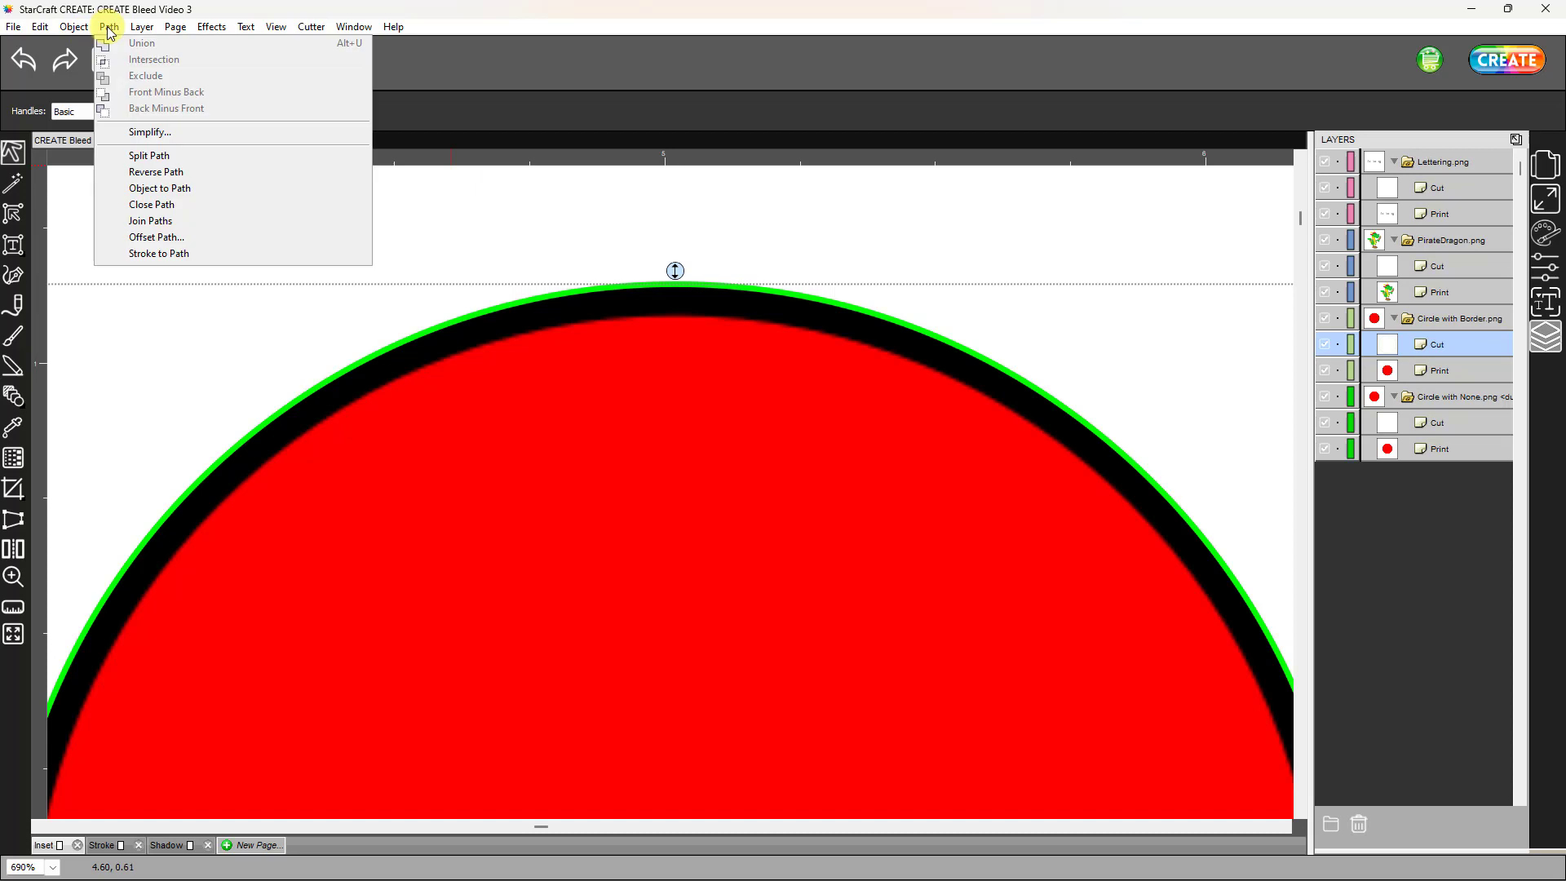
pyautogui.click(135, 237)
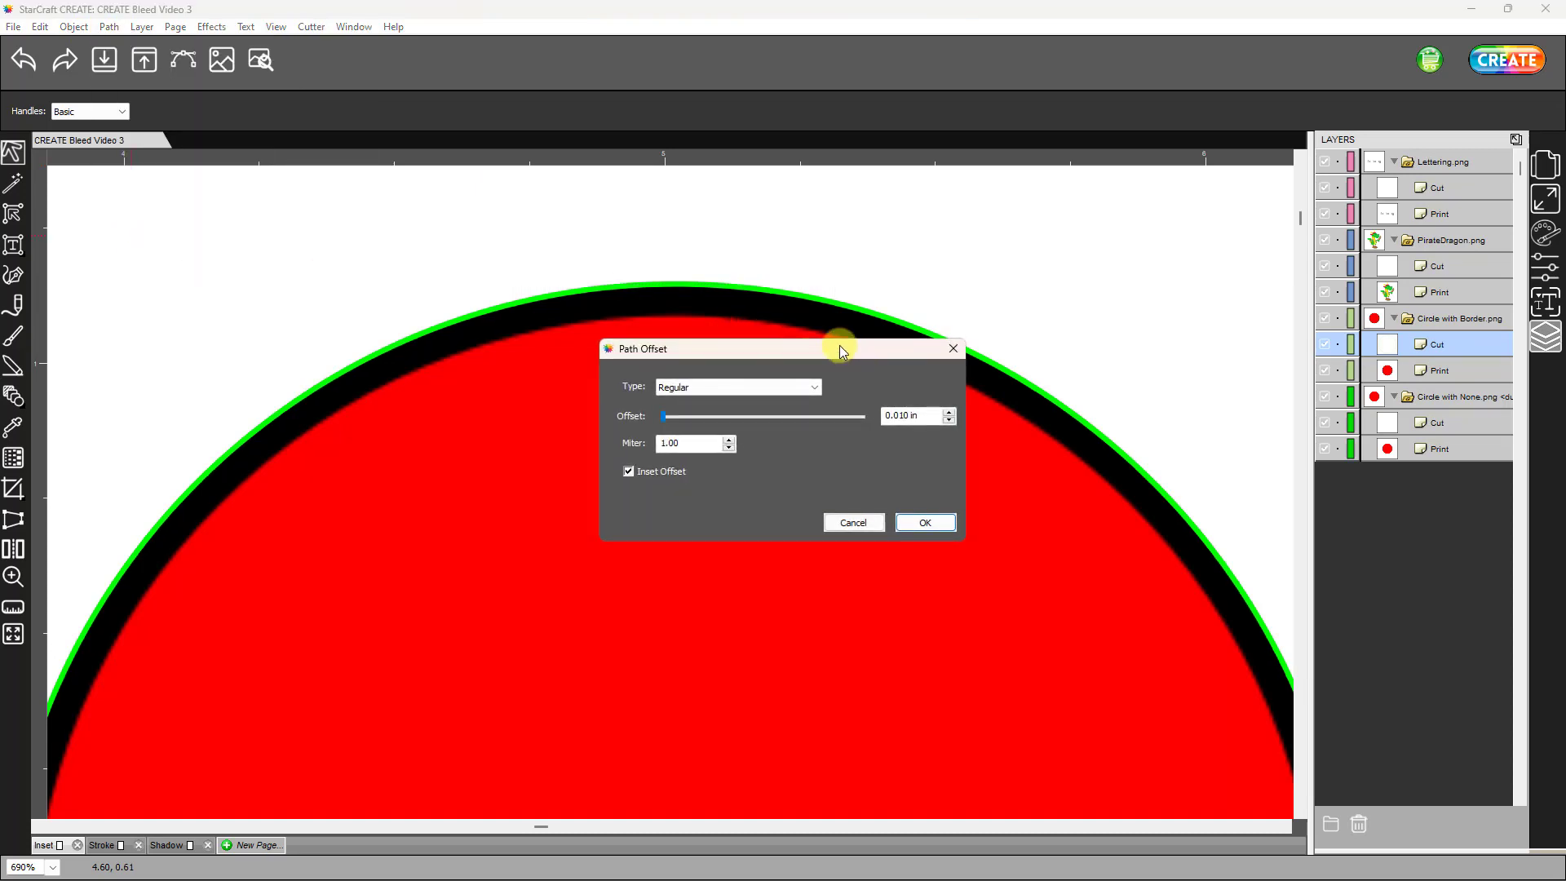
pyautogui.moveTo(842, 351); pyautogui.dragTo(1076, 321)
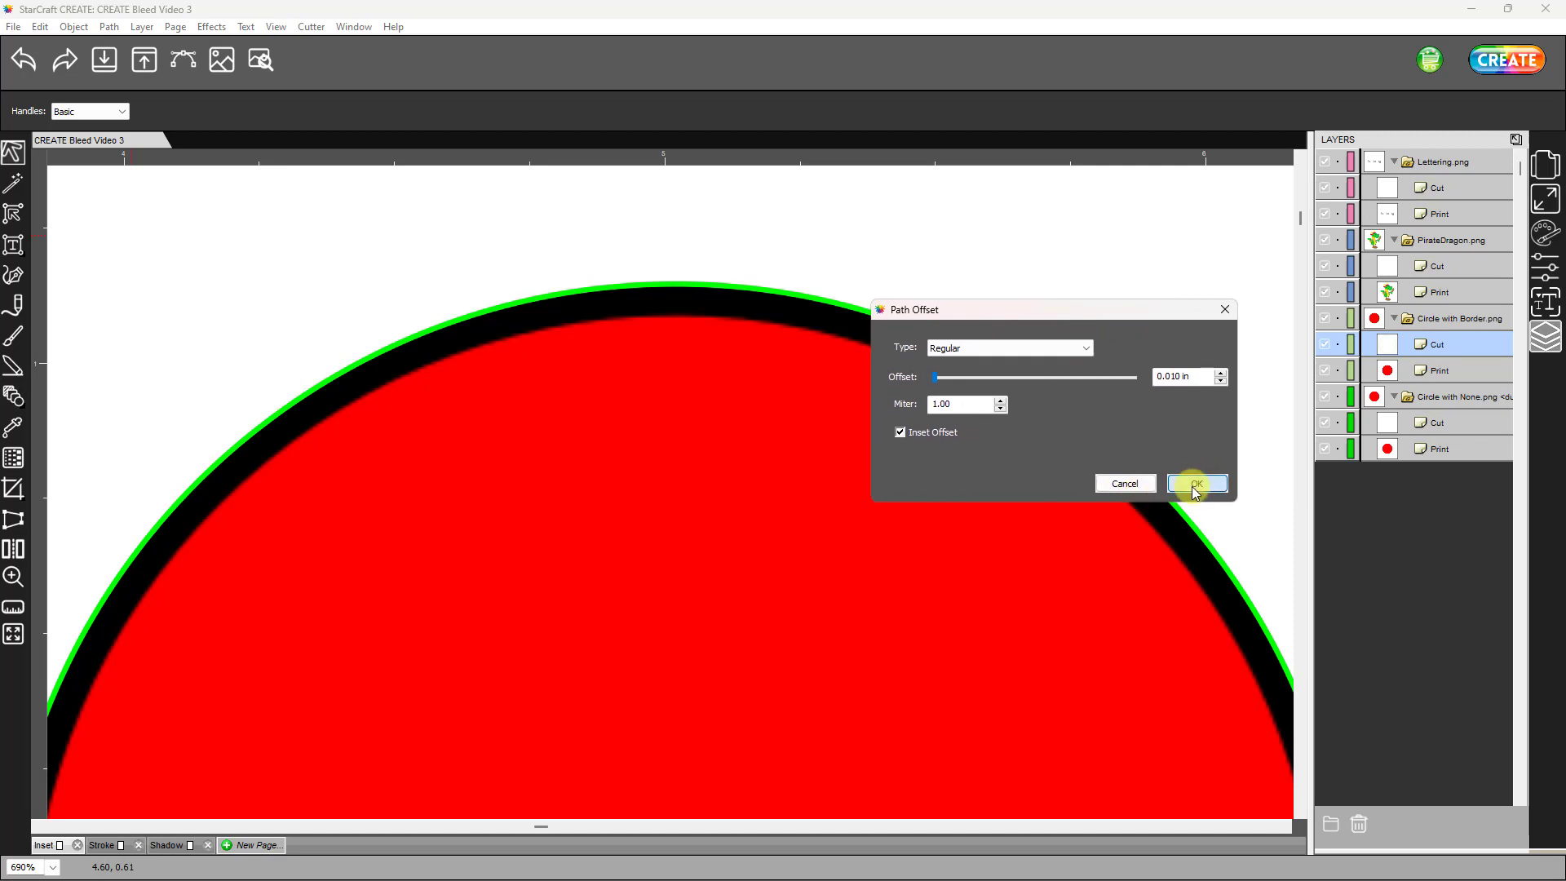
pyautogui.click(1195, 483)
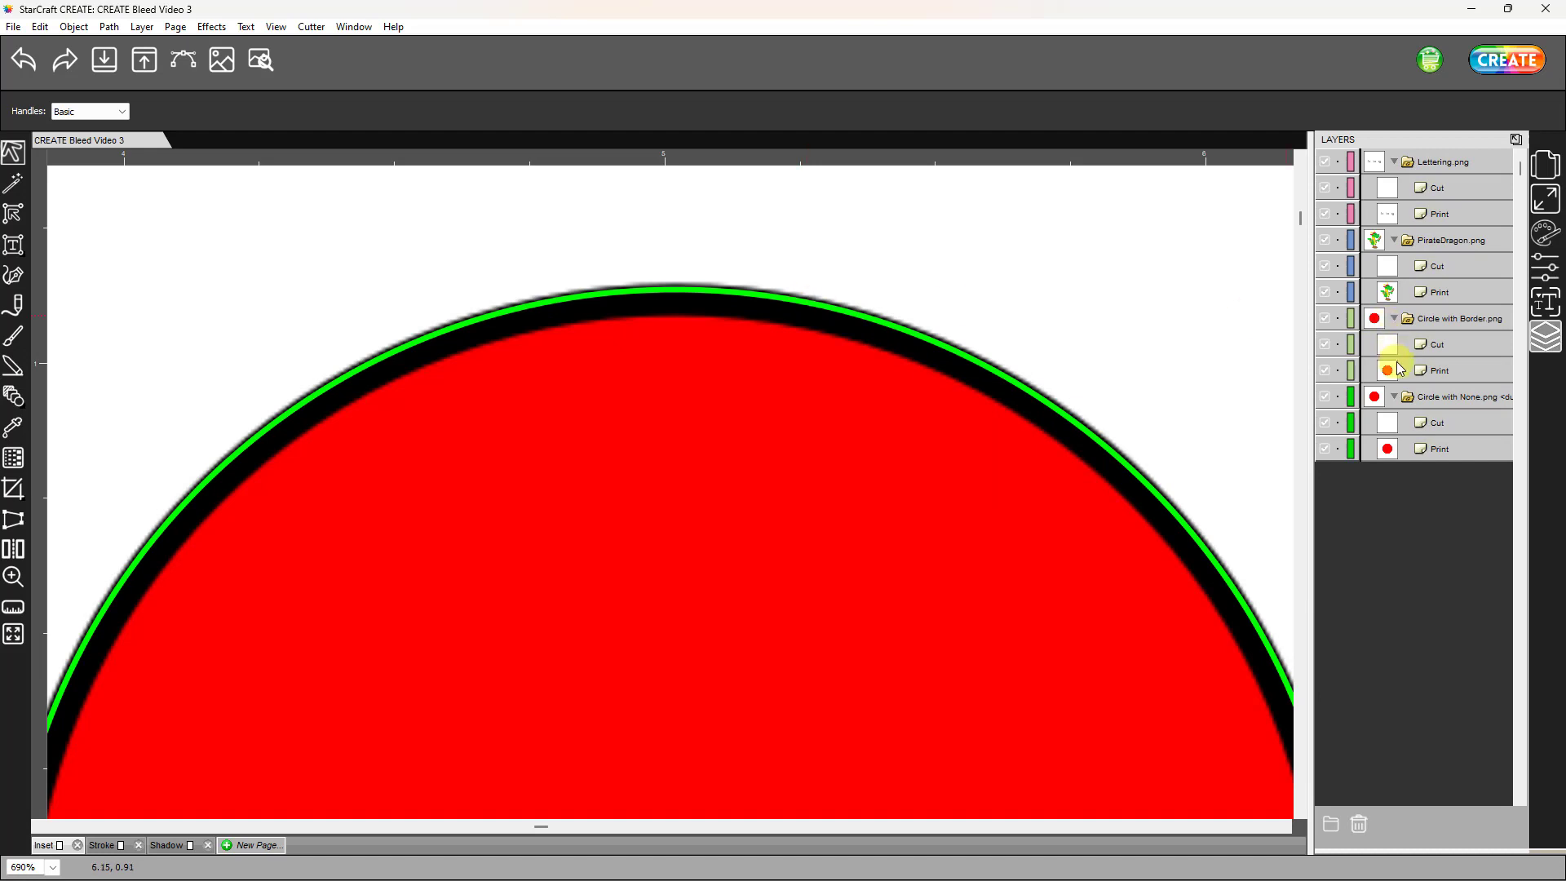
# - Turn the bordered circle's cut line stroke off, restore it as Color, and reduce its width to 0.10
pyautogui.click(1438, 344)
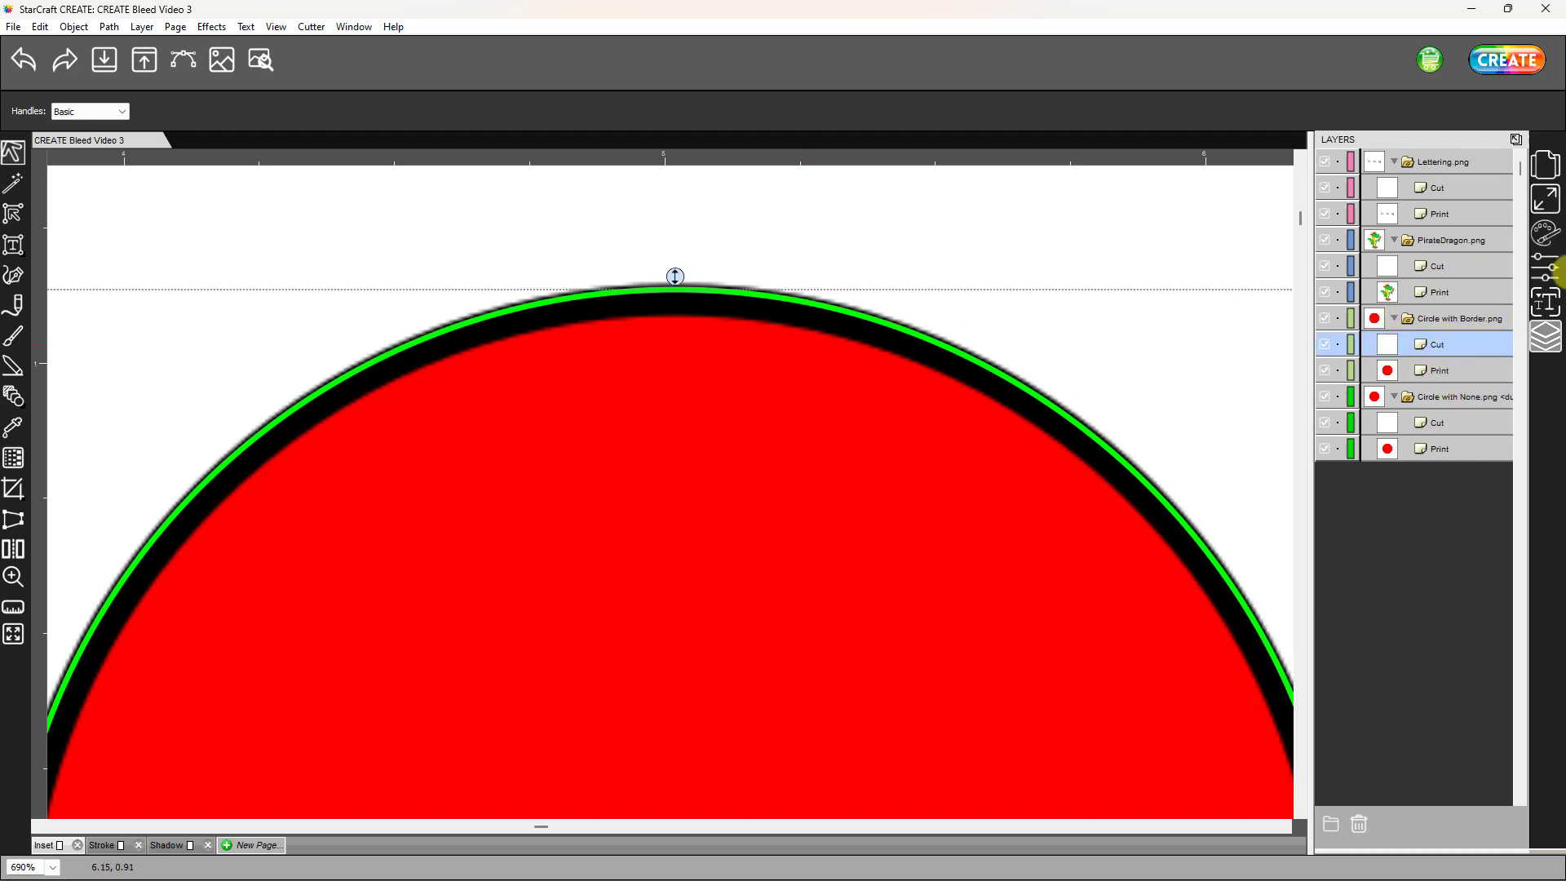
pyautogui.click(1543, 237)
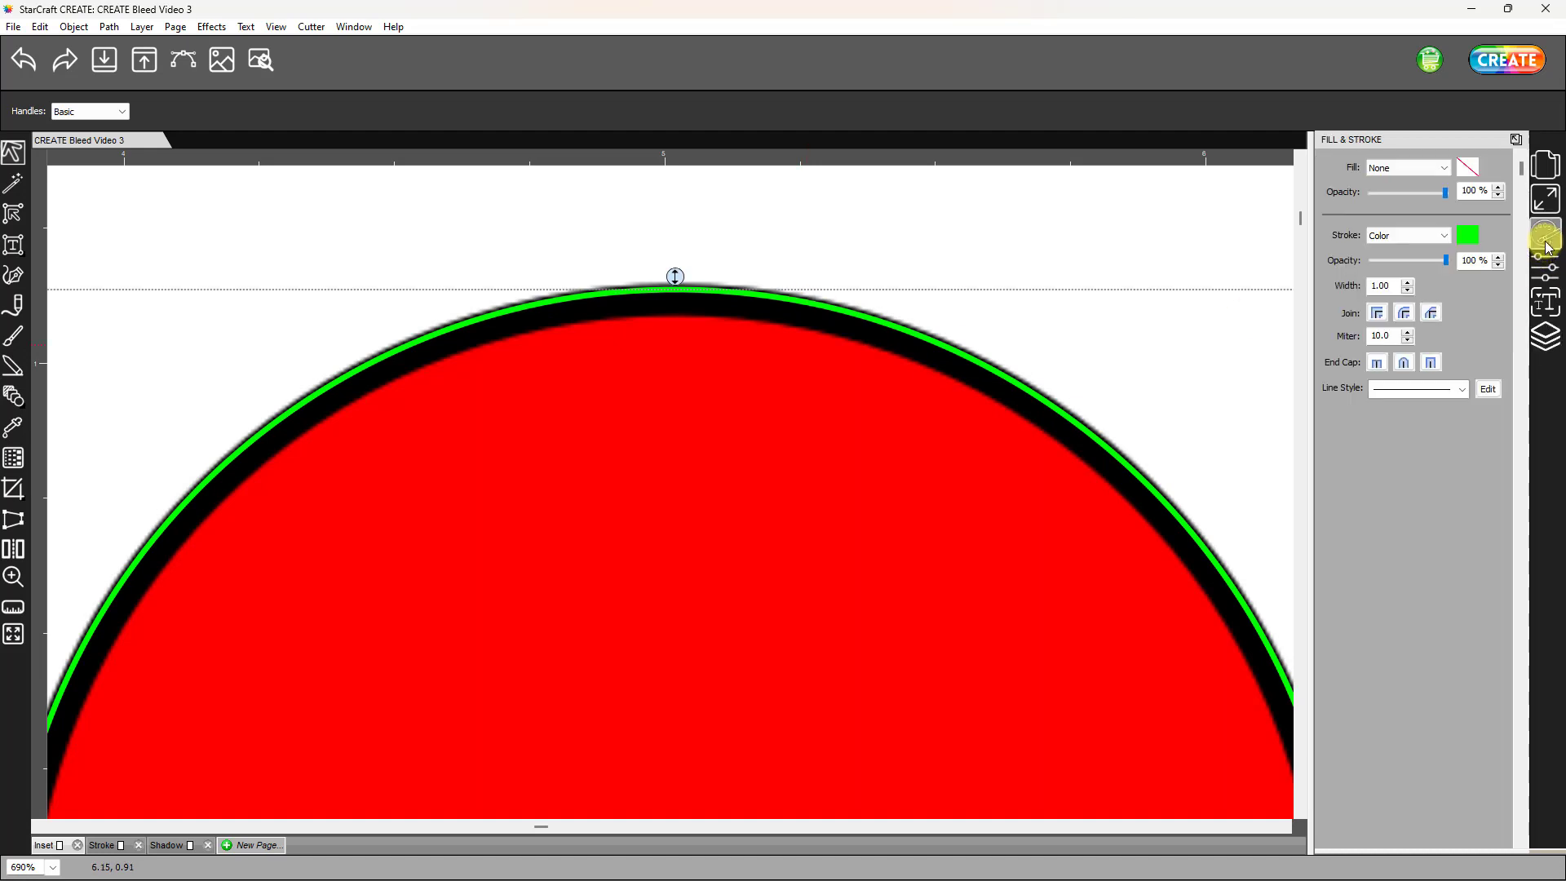
pyautogui.click(1446, 244)
pyautogui.click(1402, 258)
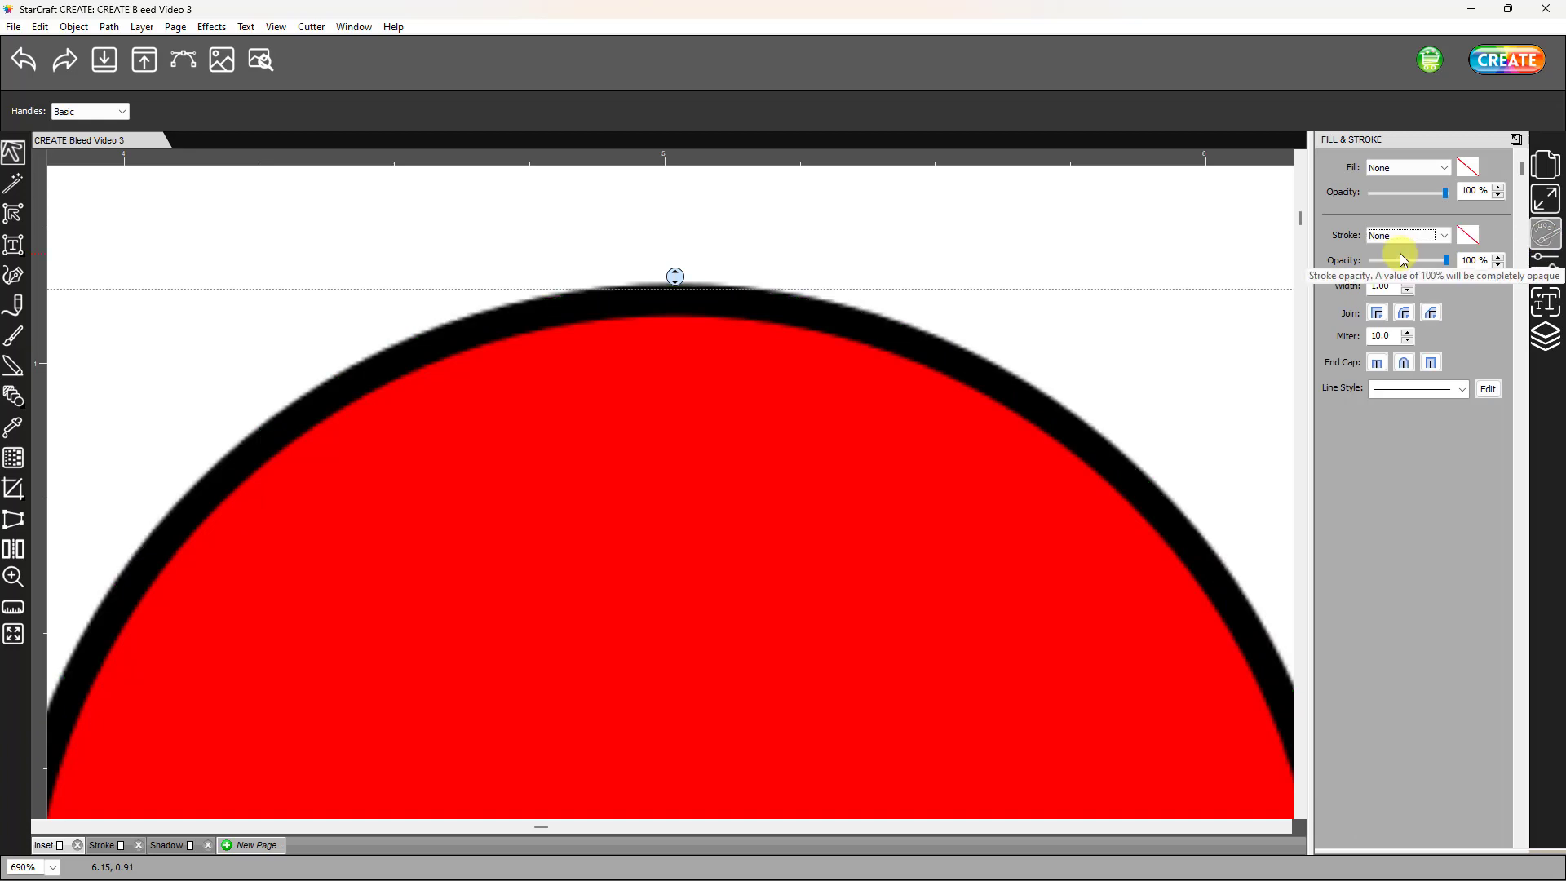
pyautogui.click(1444, 236)
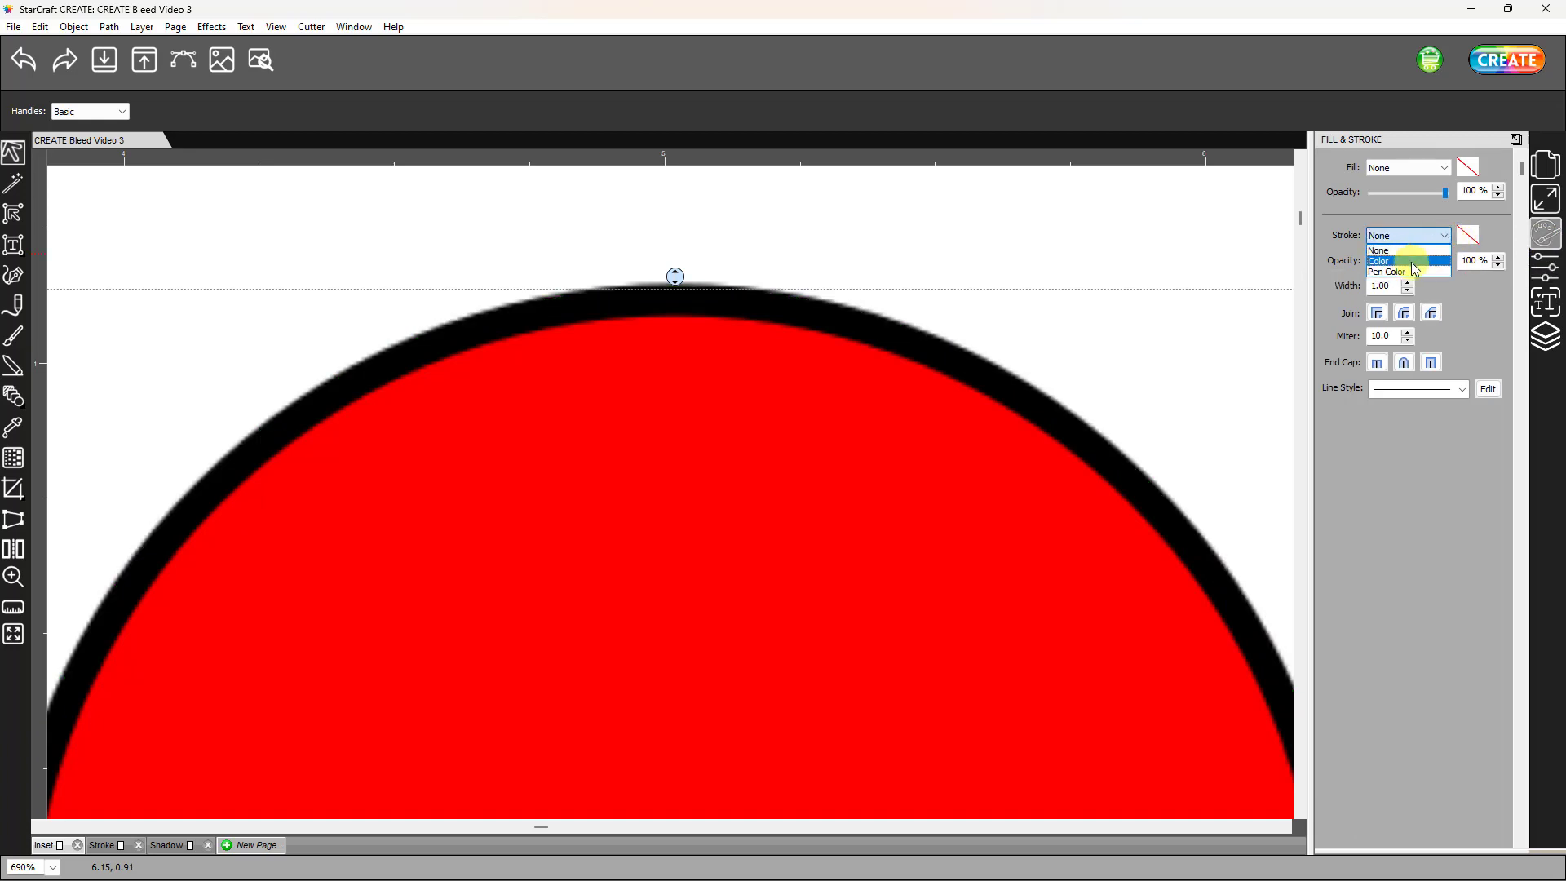
pyautogui.click(1414, 263)
pyautogui.click(1409, 290)
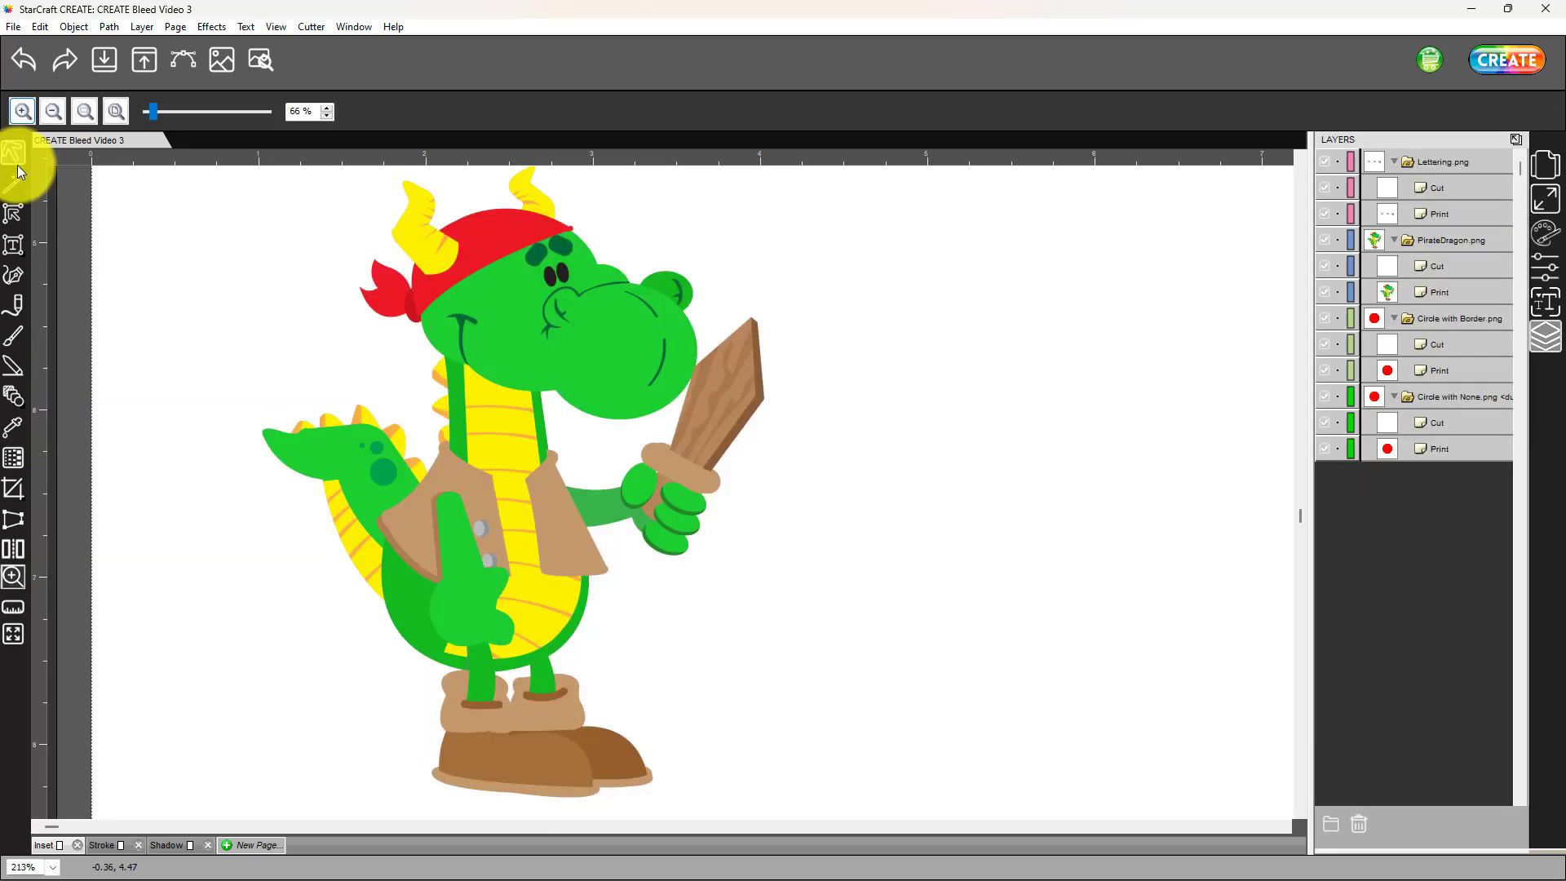
# - Examine up close how the inset cut line follows the pirate dragon's horns, bandana and head
pyautogui.click(14, 159)
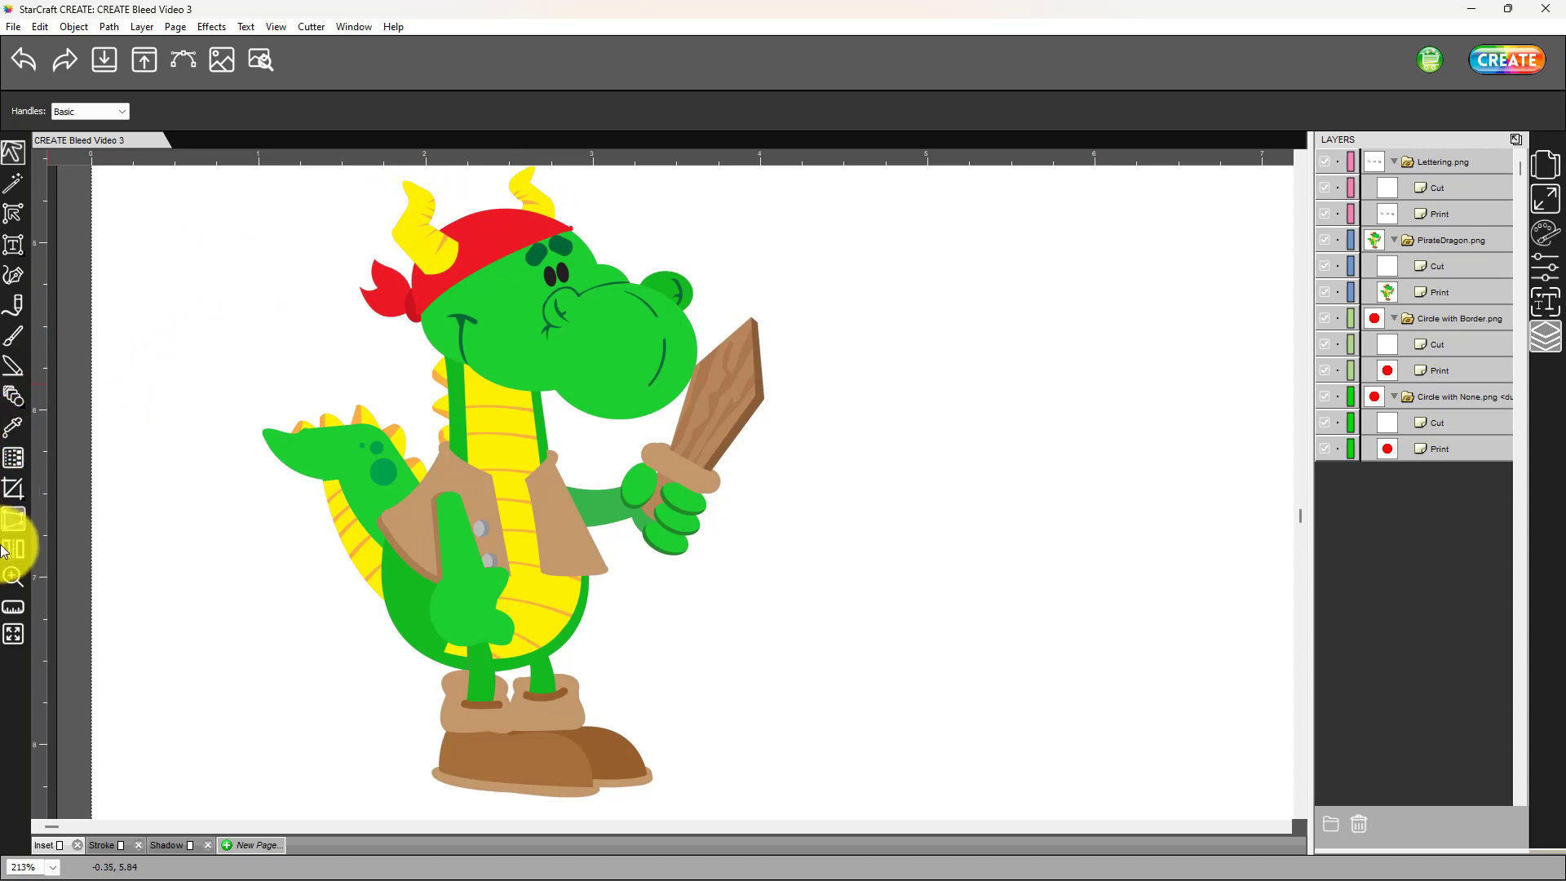
pyautogui.click(13, 577)
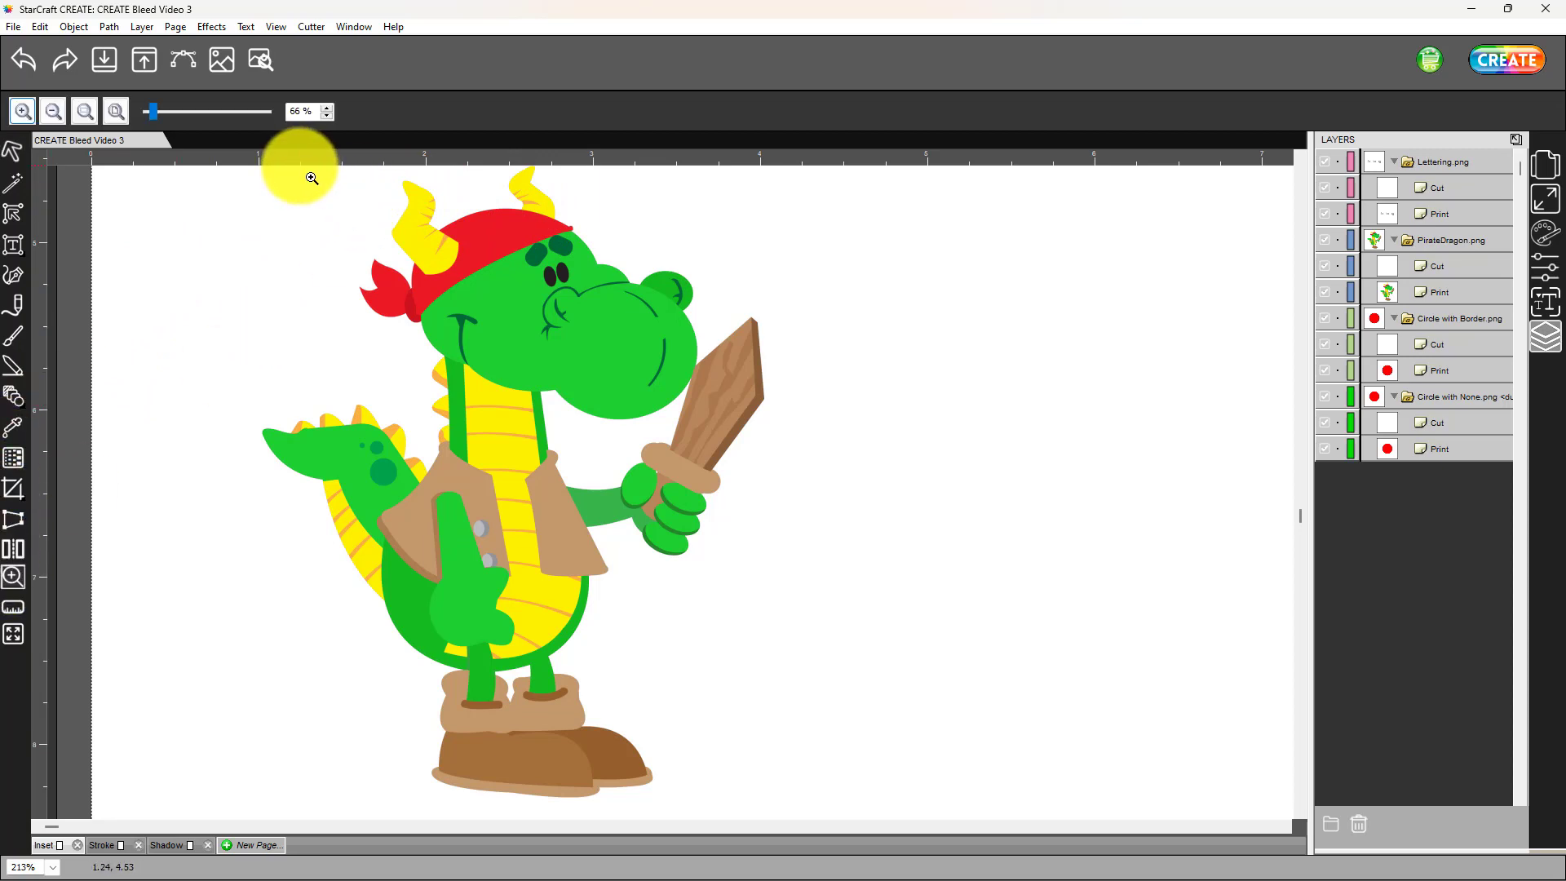
pyautogui.moveTo(304, 166); pyautogui.dragTo(822, 563)
pyautogui.scroll(5, 892, 472)
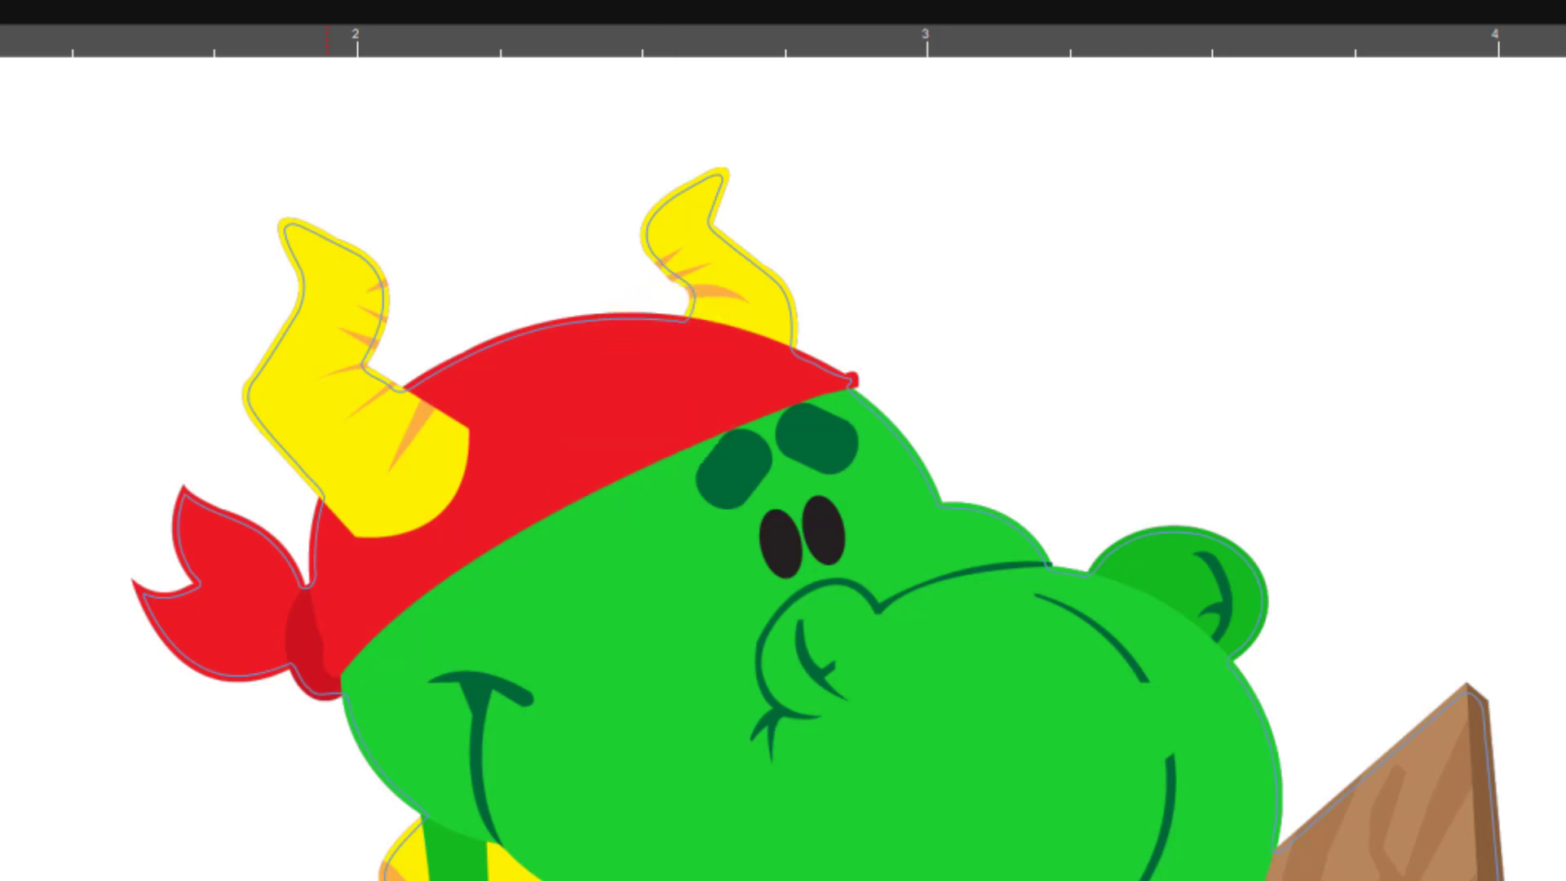
pyautogui.hscroll(15, 783, 469)
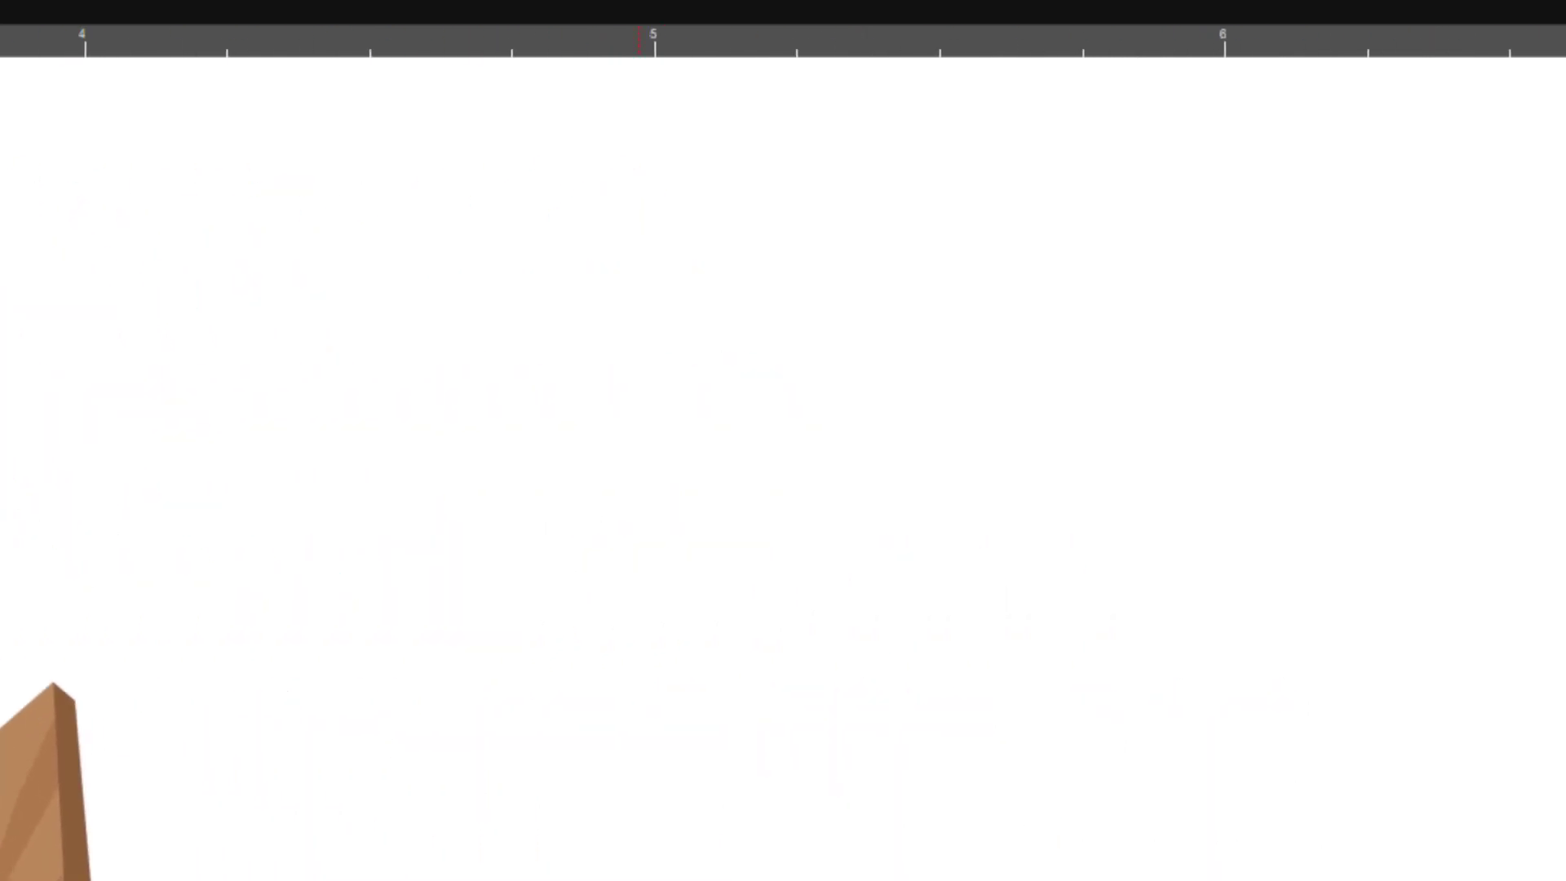
pyautogui.hscroll(-15, 783, 469)
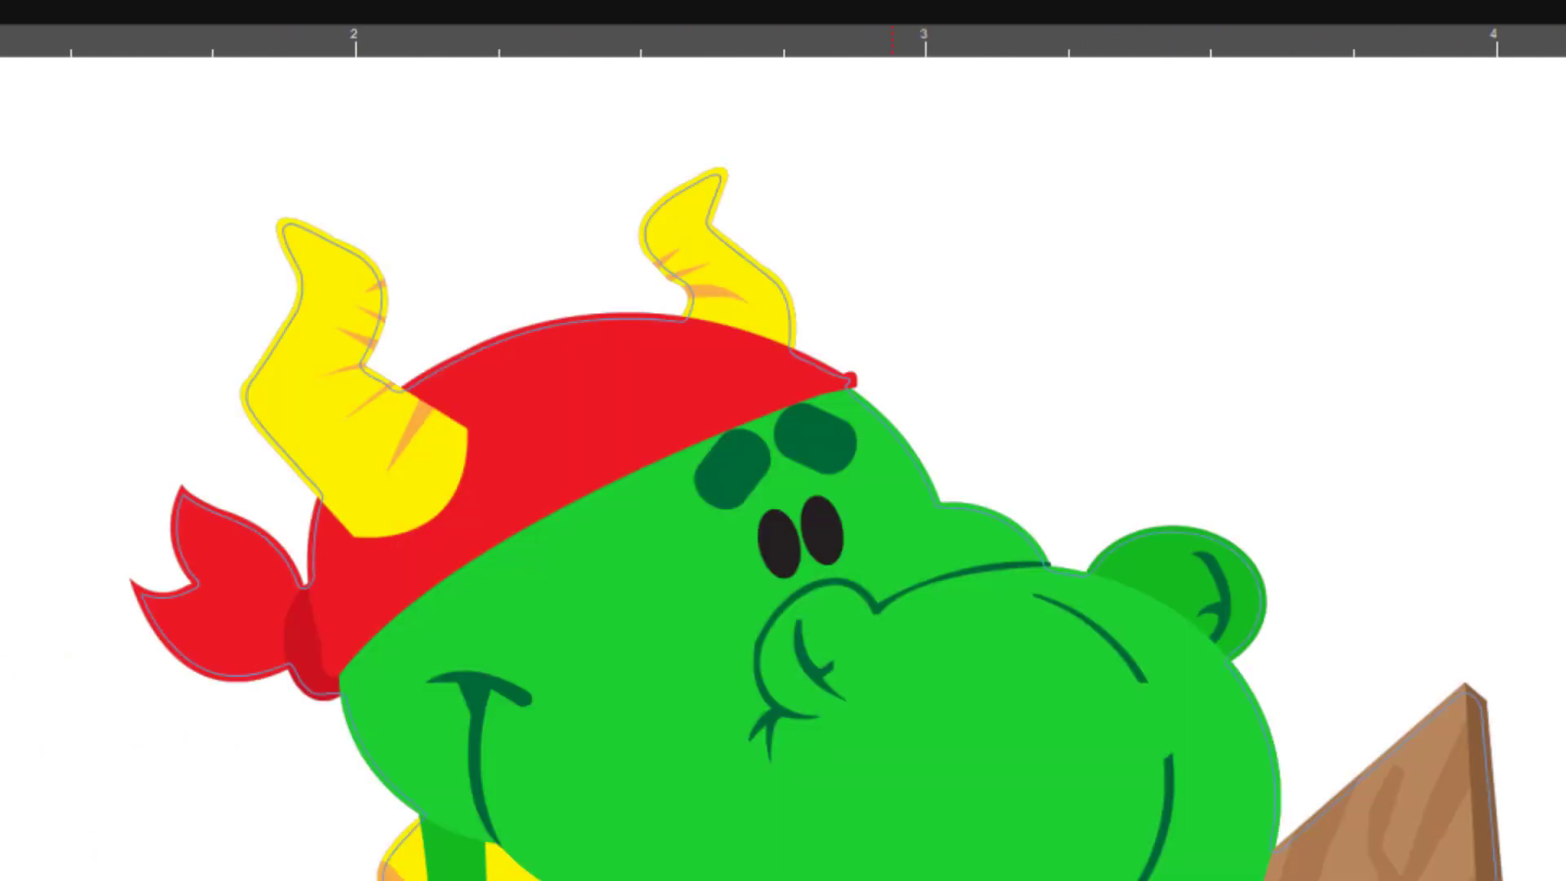
# - Examine the inset cut lines inside the letters of the word "Lettering" up close
pyautogui.hscroll(20, 891, 469)
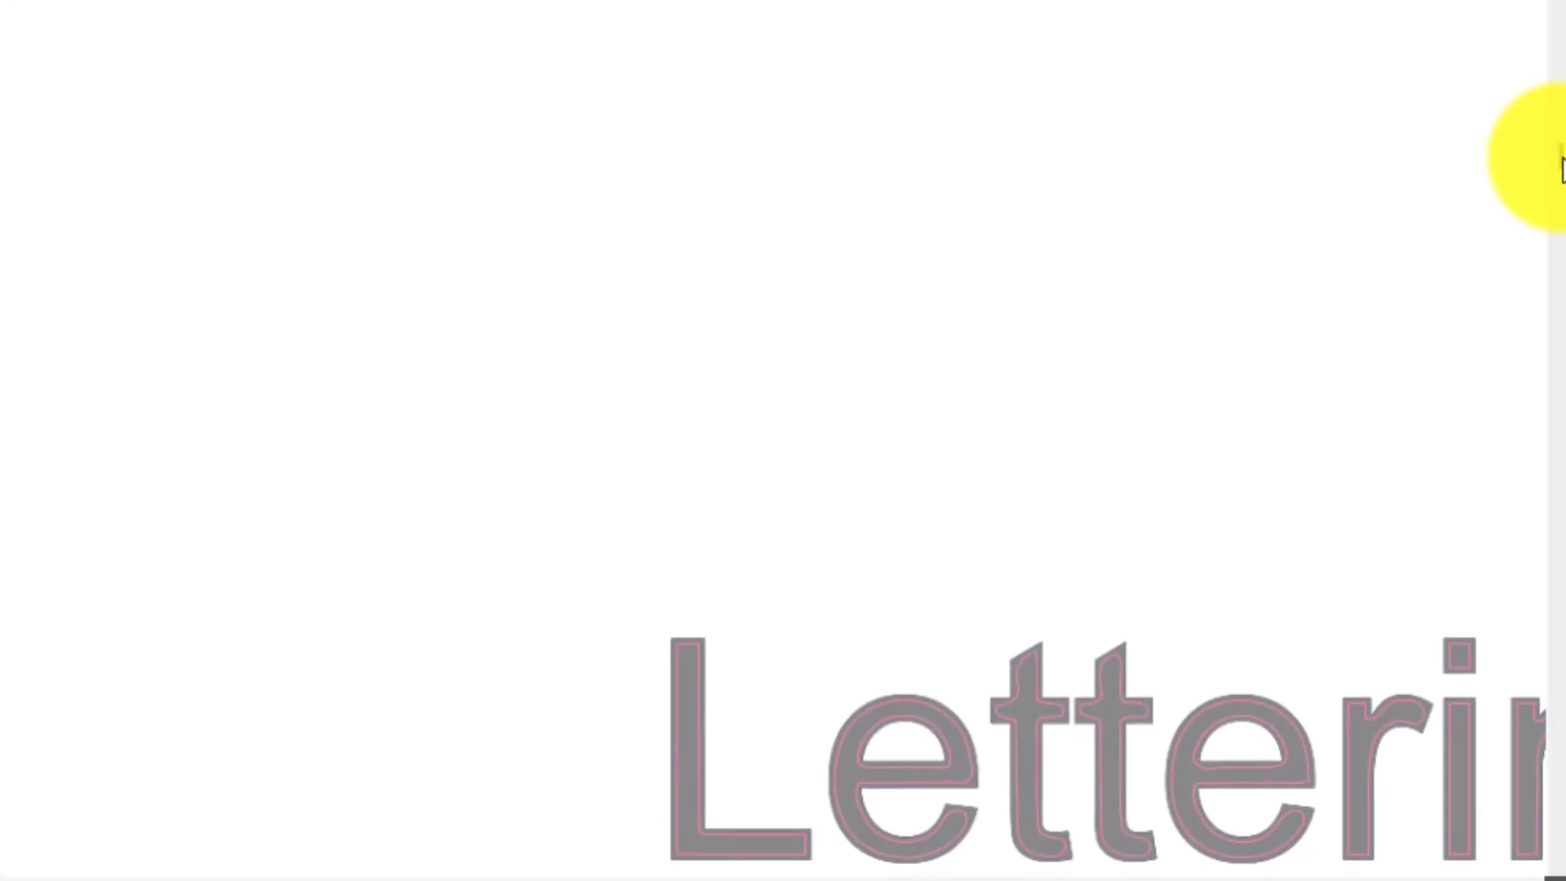
pyautogui.scroll(-4, 1537, 192)
pyautogui.moveTo(1541, 495); pyautogui.dragTo(1513, 598)
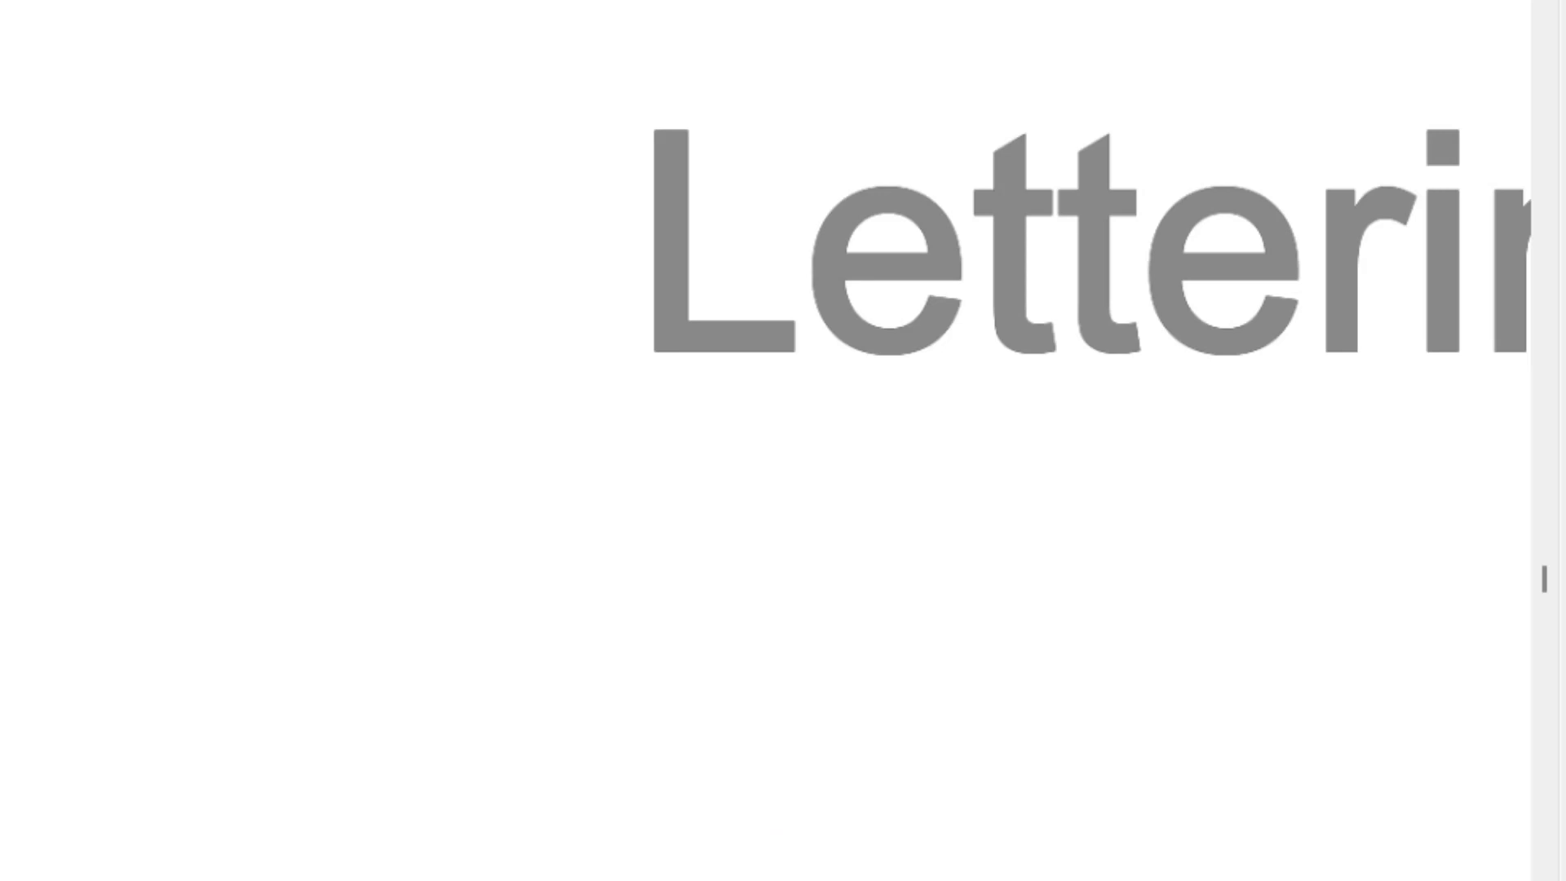
pyautogui.hscroll(10, 898, 245)
pyautogui.click(454, 217)
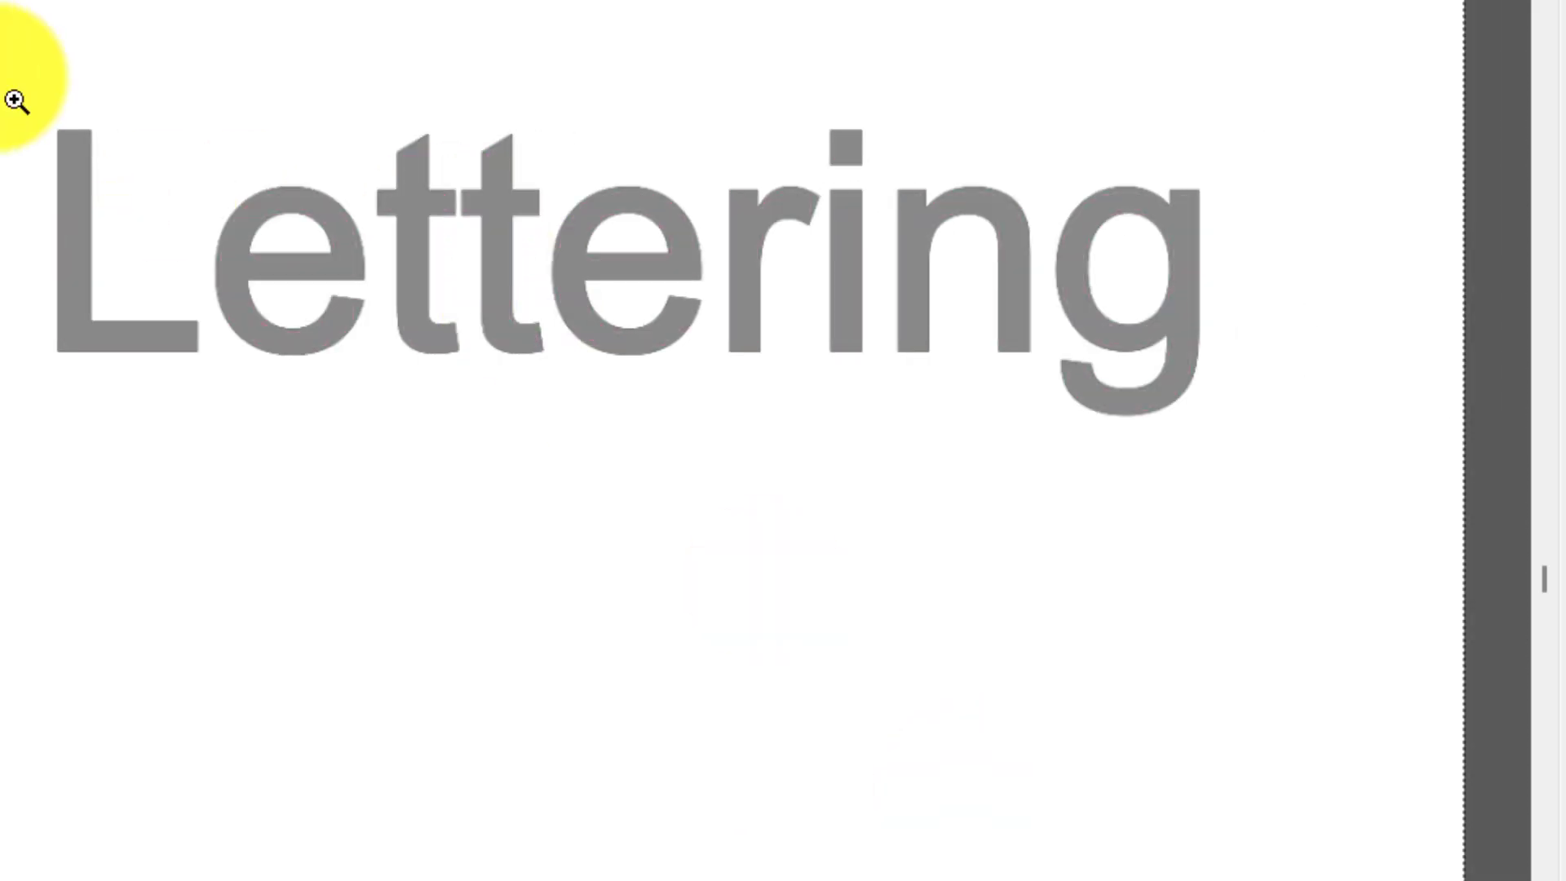
pyautogui.moveTo(12, 89); pyautogui.dragTo(1240, 457)
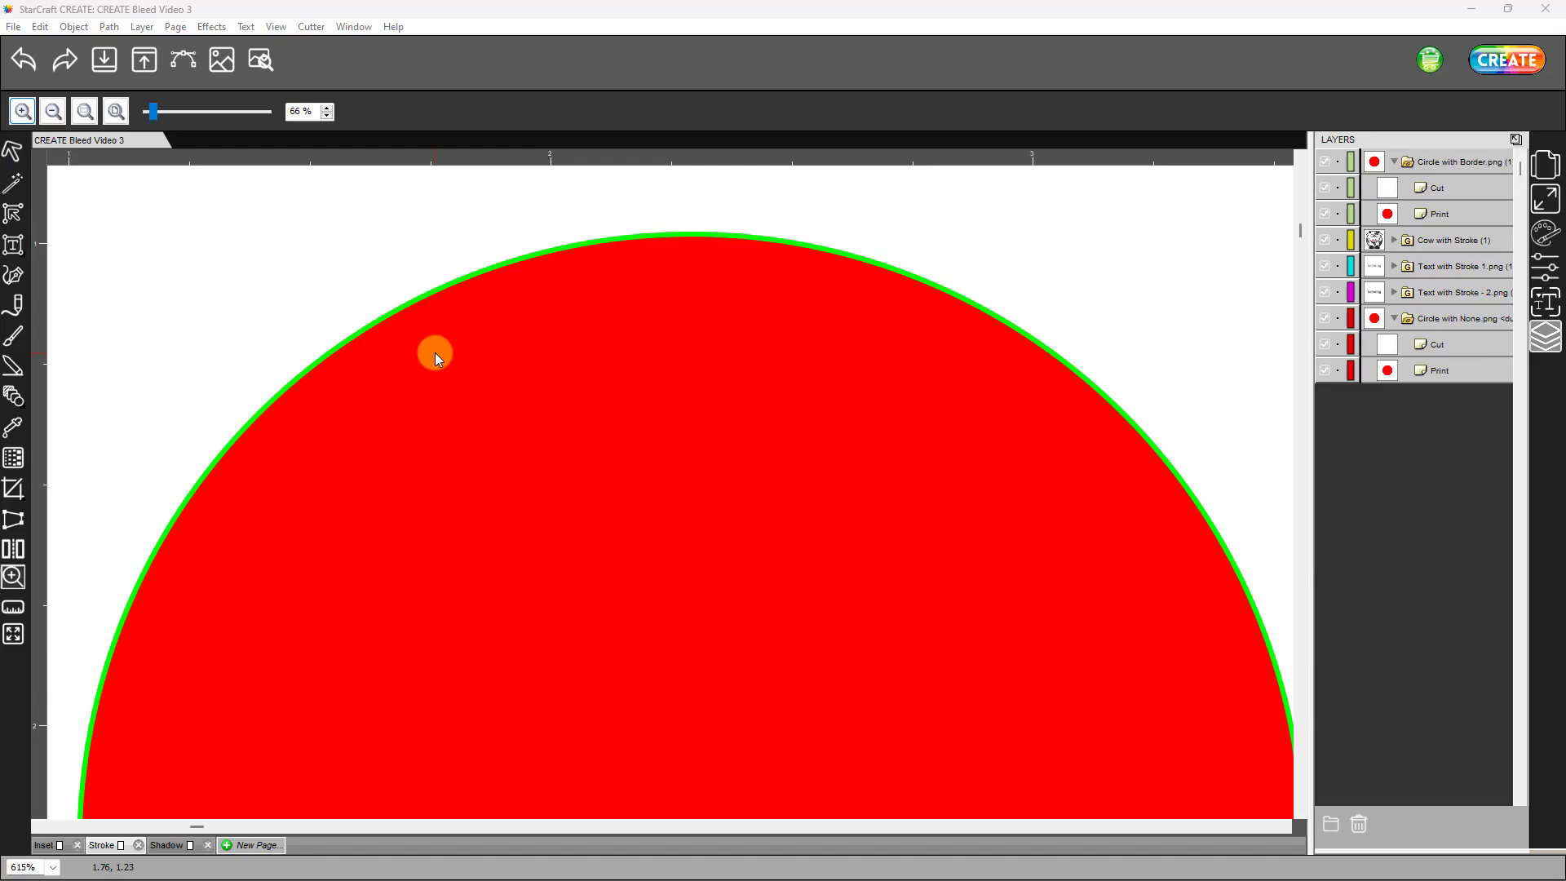
pyautogui.click(434, 354)
# - Set the stroke color of the borderless circle's cut line on the Stroke page to red, FF0000
pyautogui.click(1472, 349)
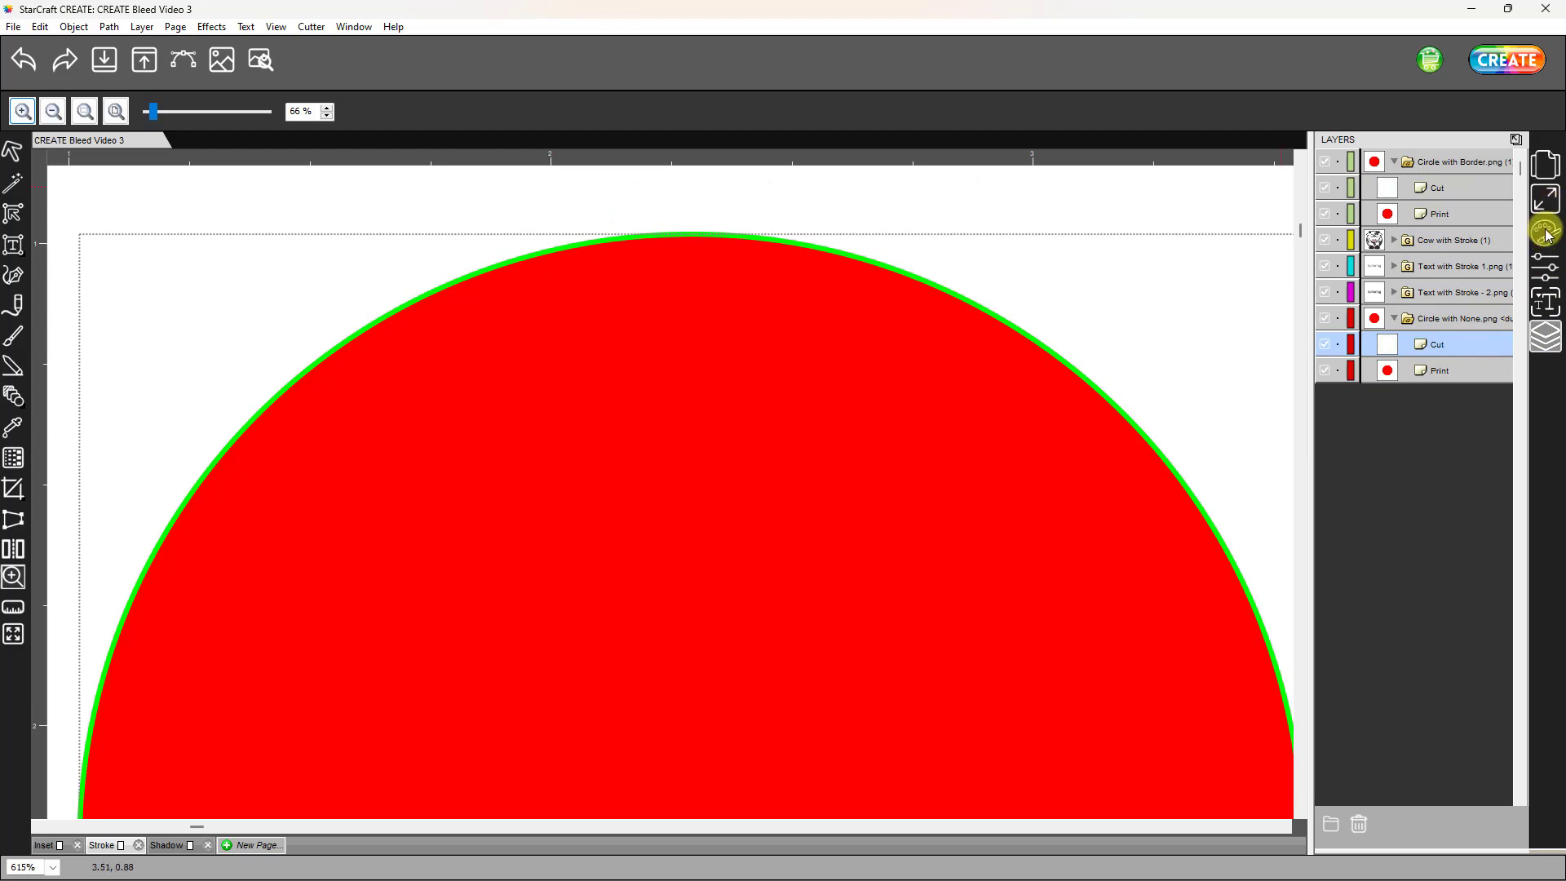
pyautogui.click(1546, 233)
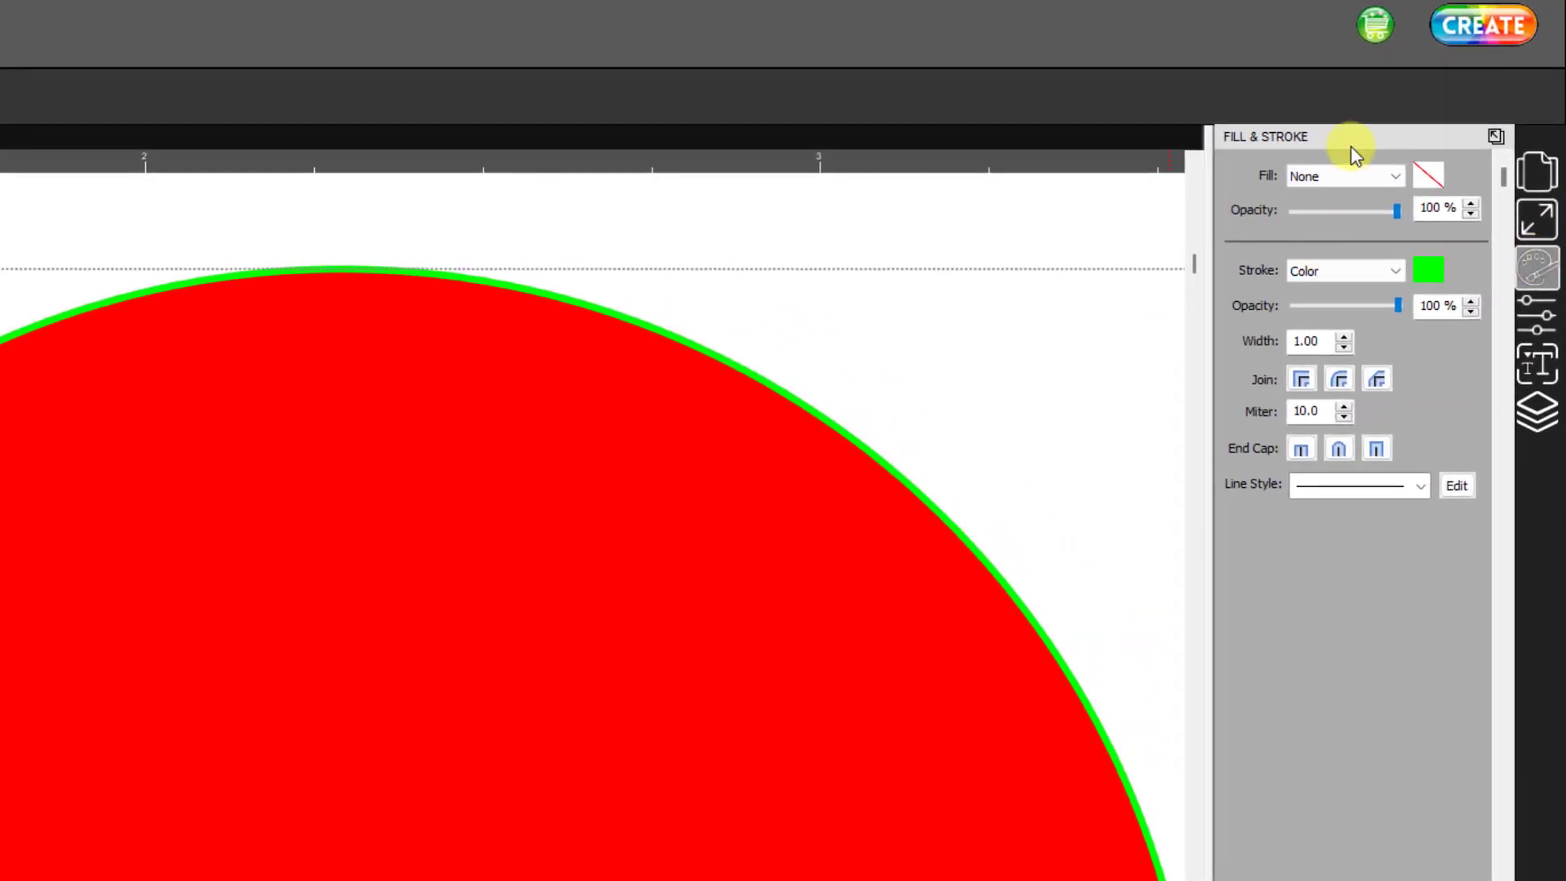
pyautogui.click(1426, 274)
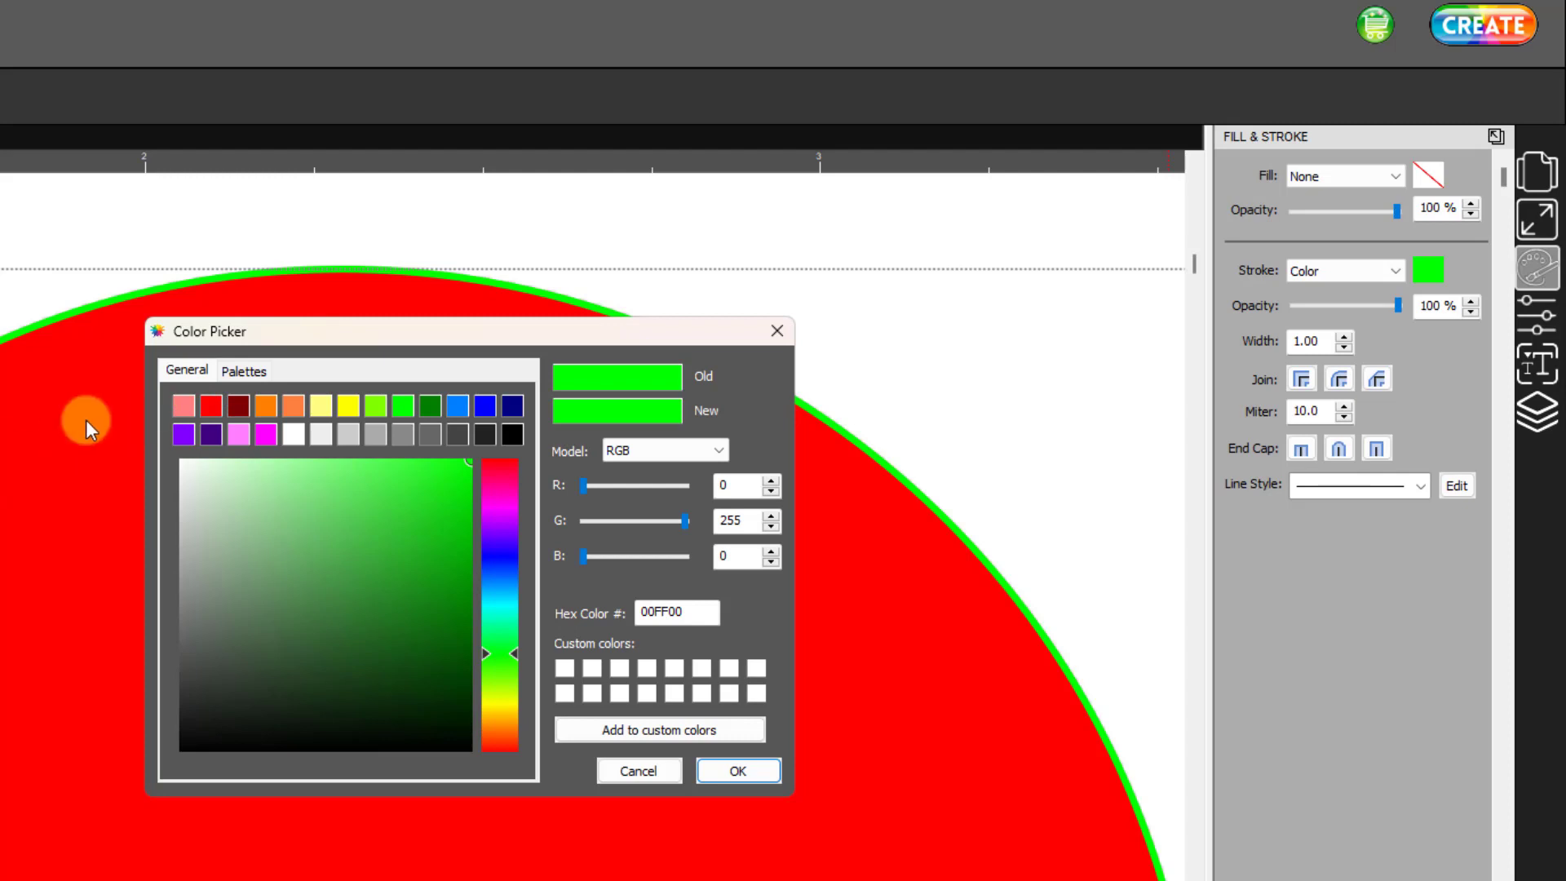
pyautogui.click(210, 405)
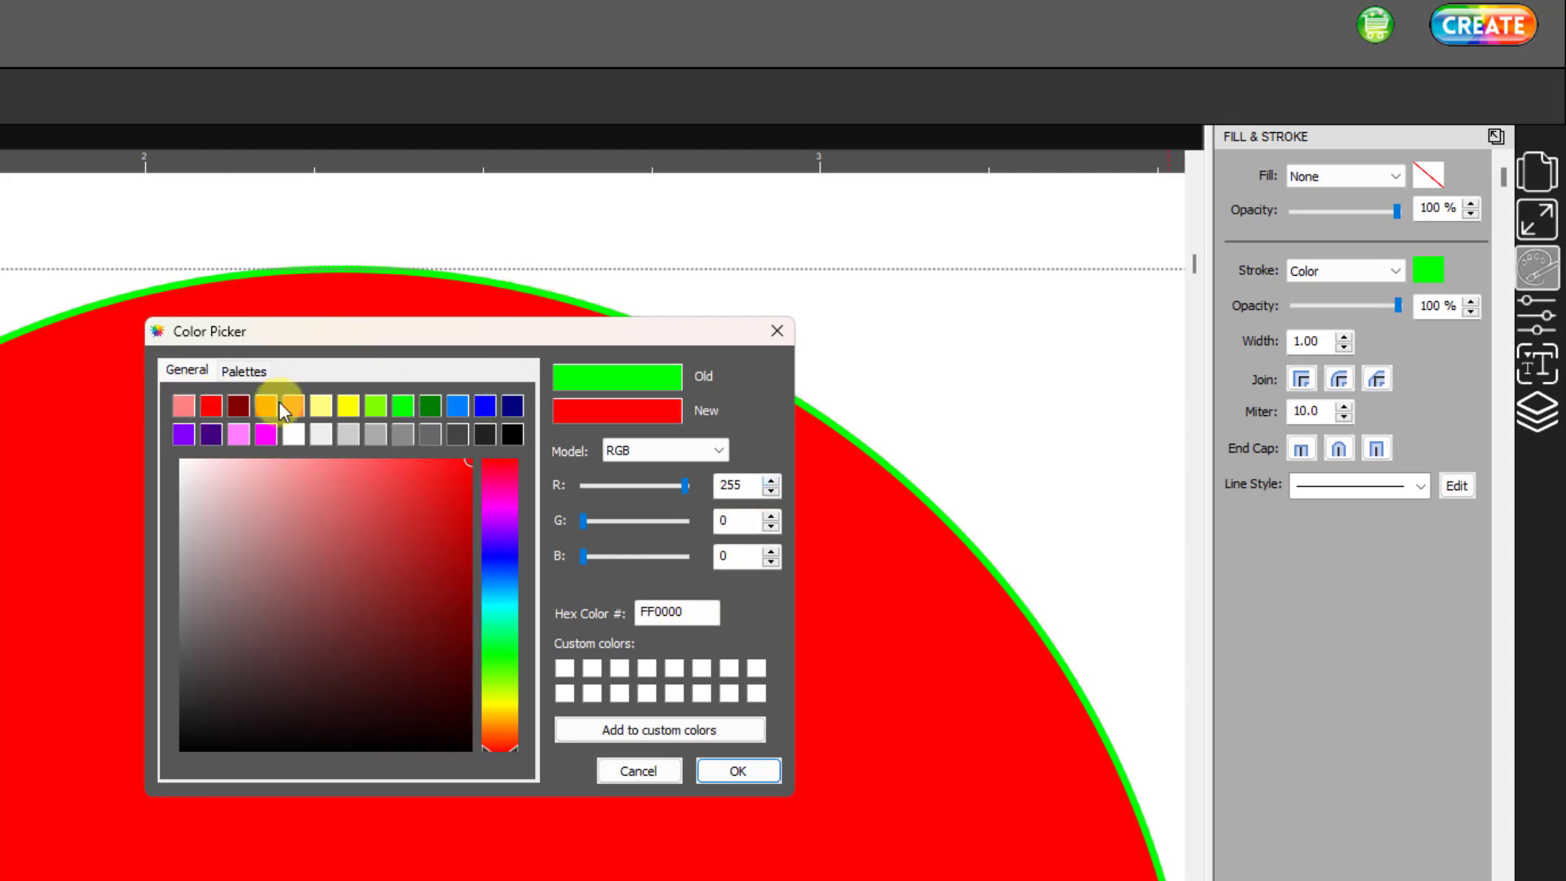
pyautogui.click(737, 770)
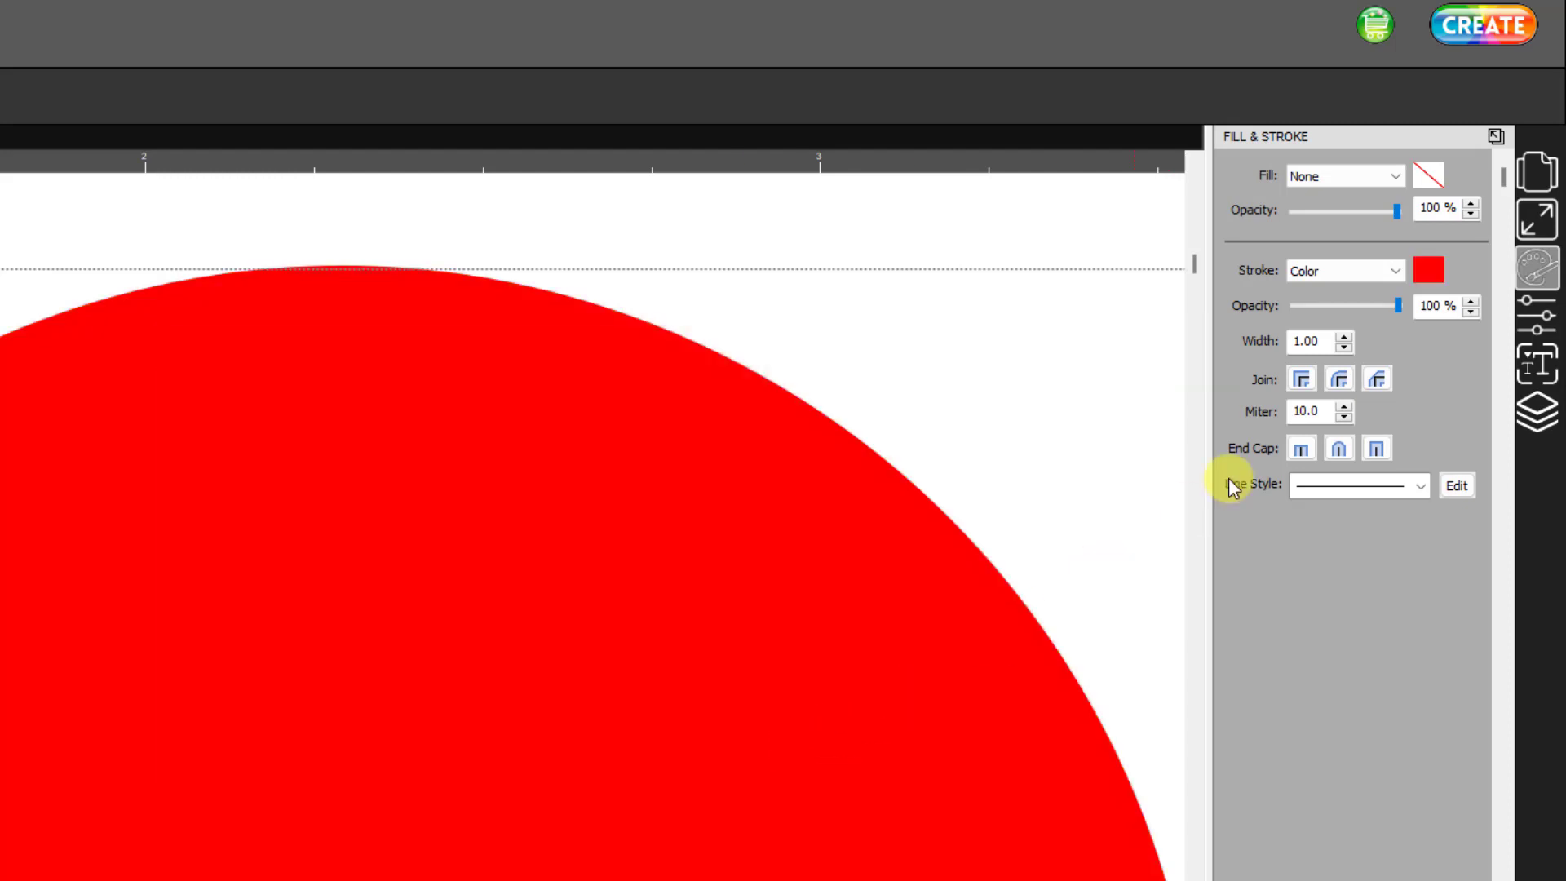
# - Set the borderless circle's cut line stroke width to 2.00 and change its Cut layer color to bright green
pyautogui.click(1344, 336)
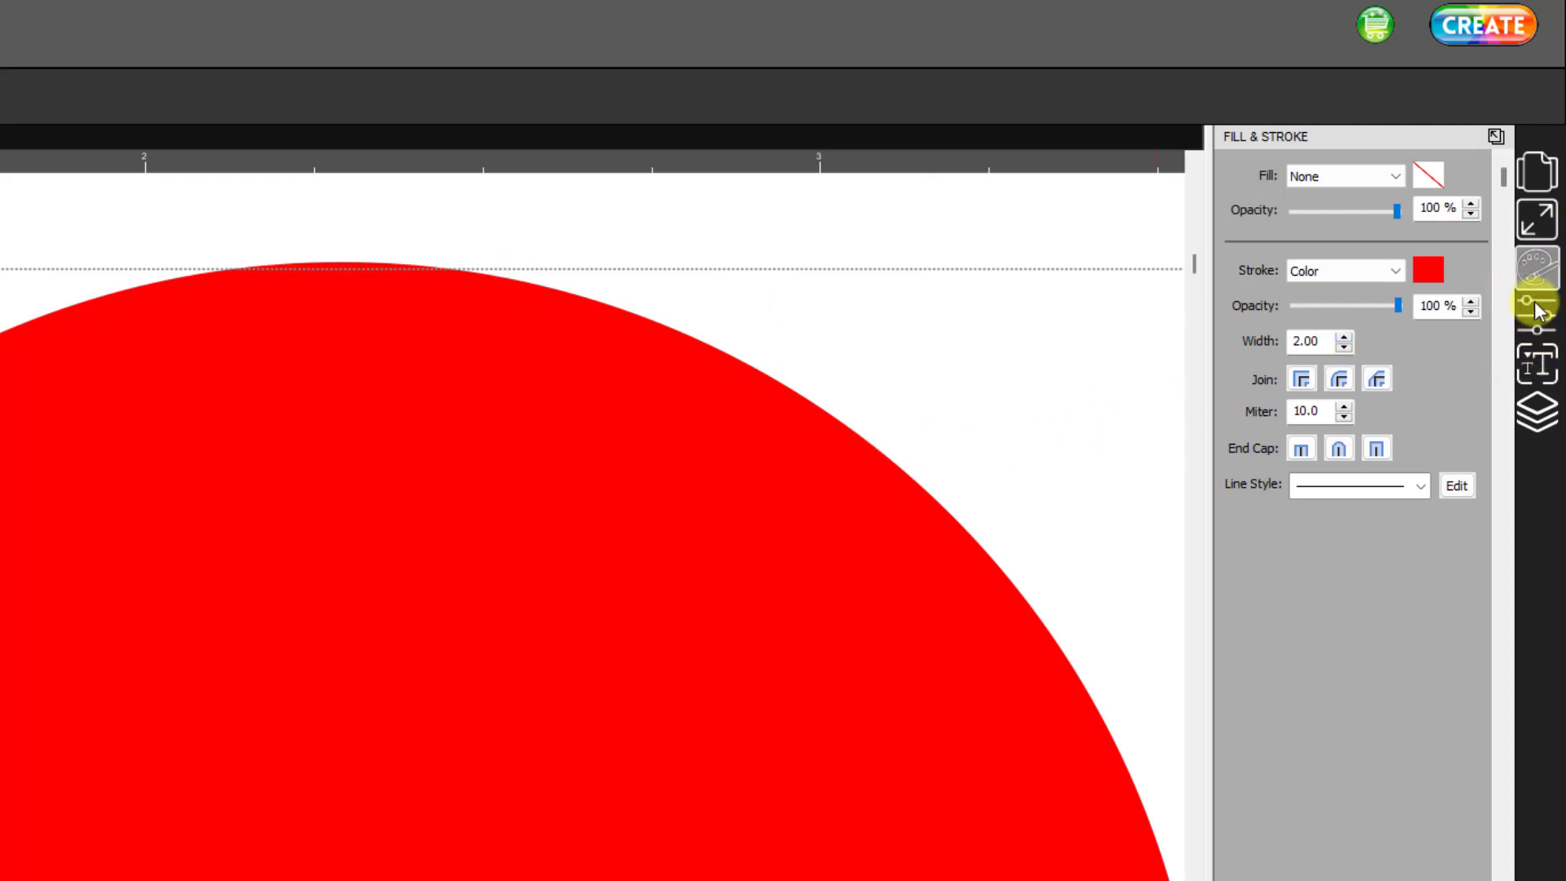
pyautogui.click(308, 285)
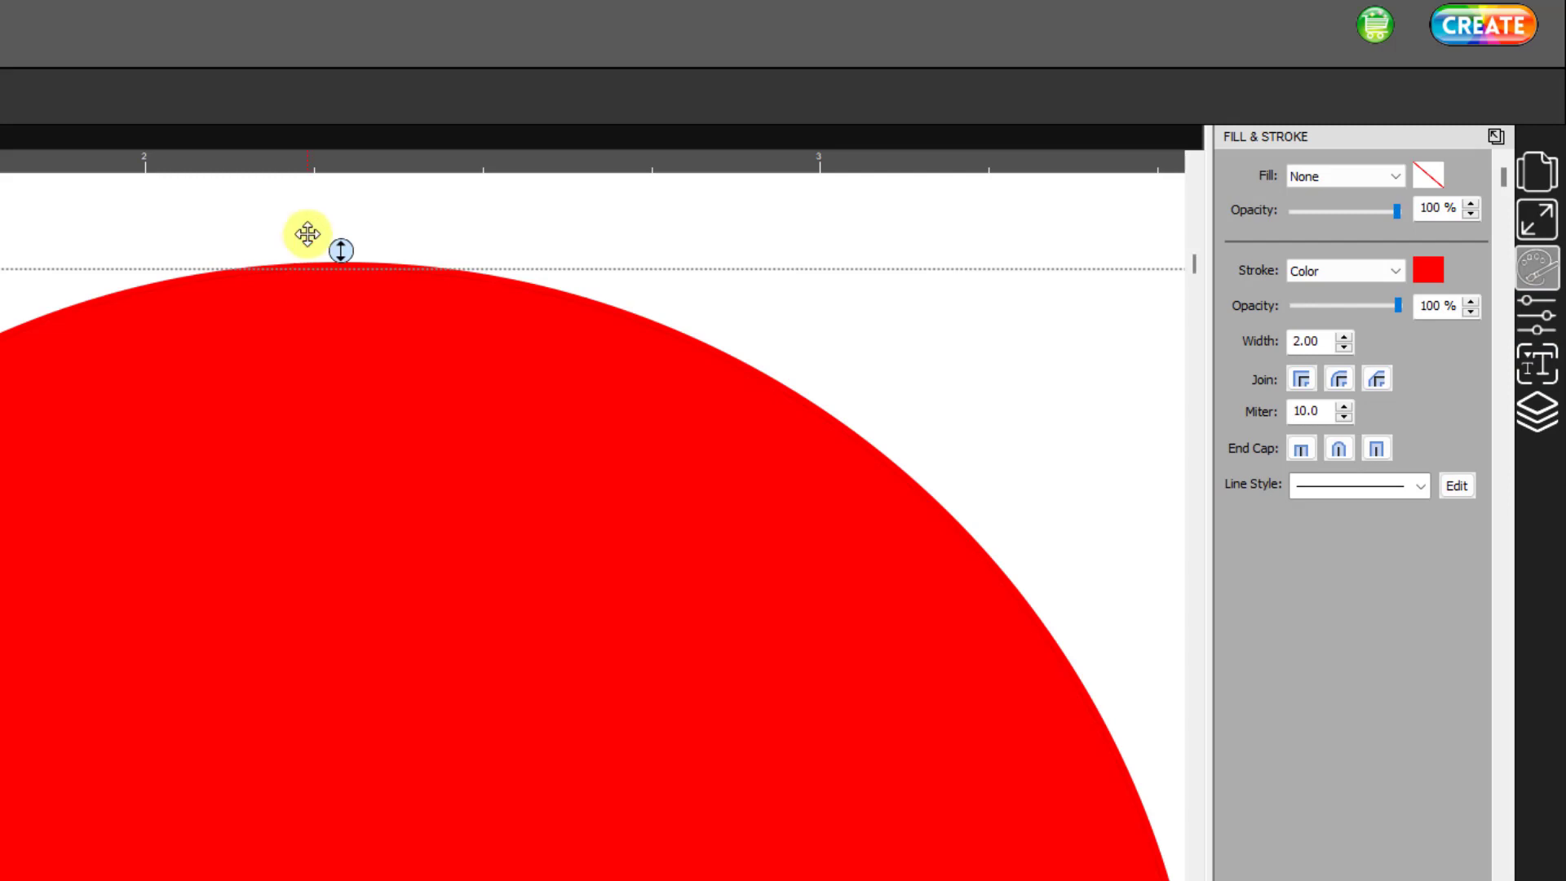
pyautogui.click(1545, 402)
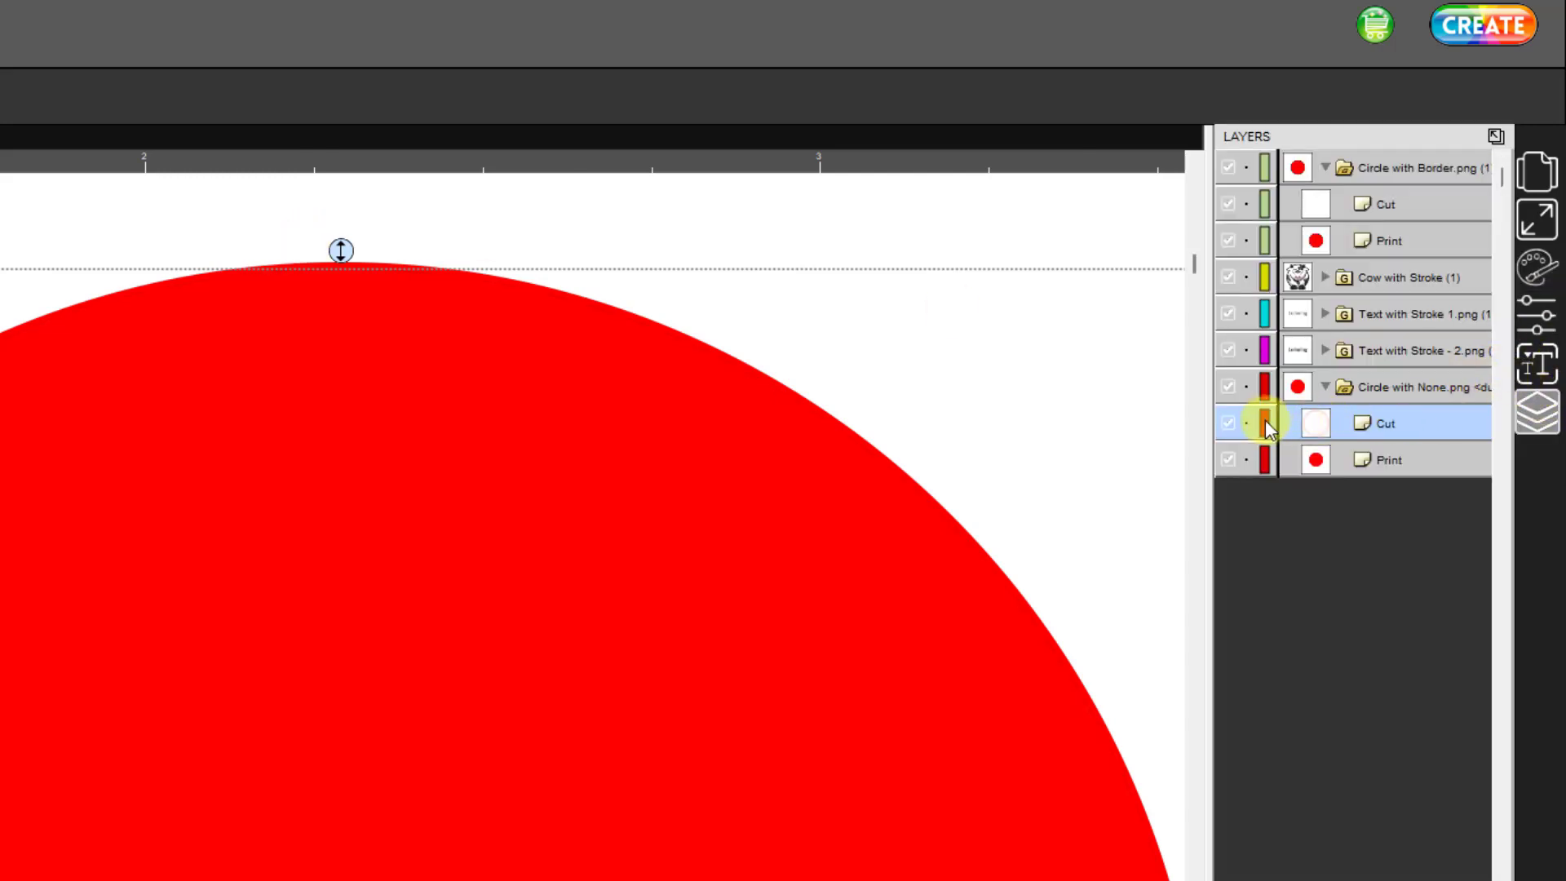
pyautogui.doubleClick(1362, 424)
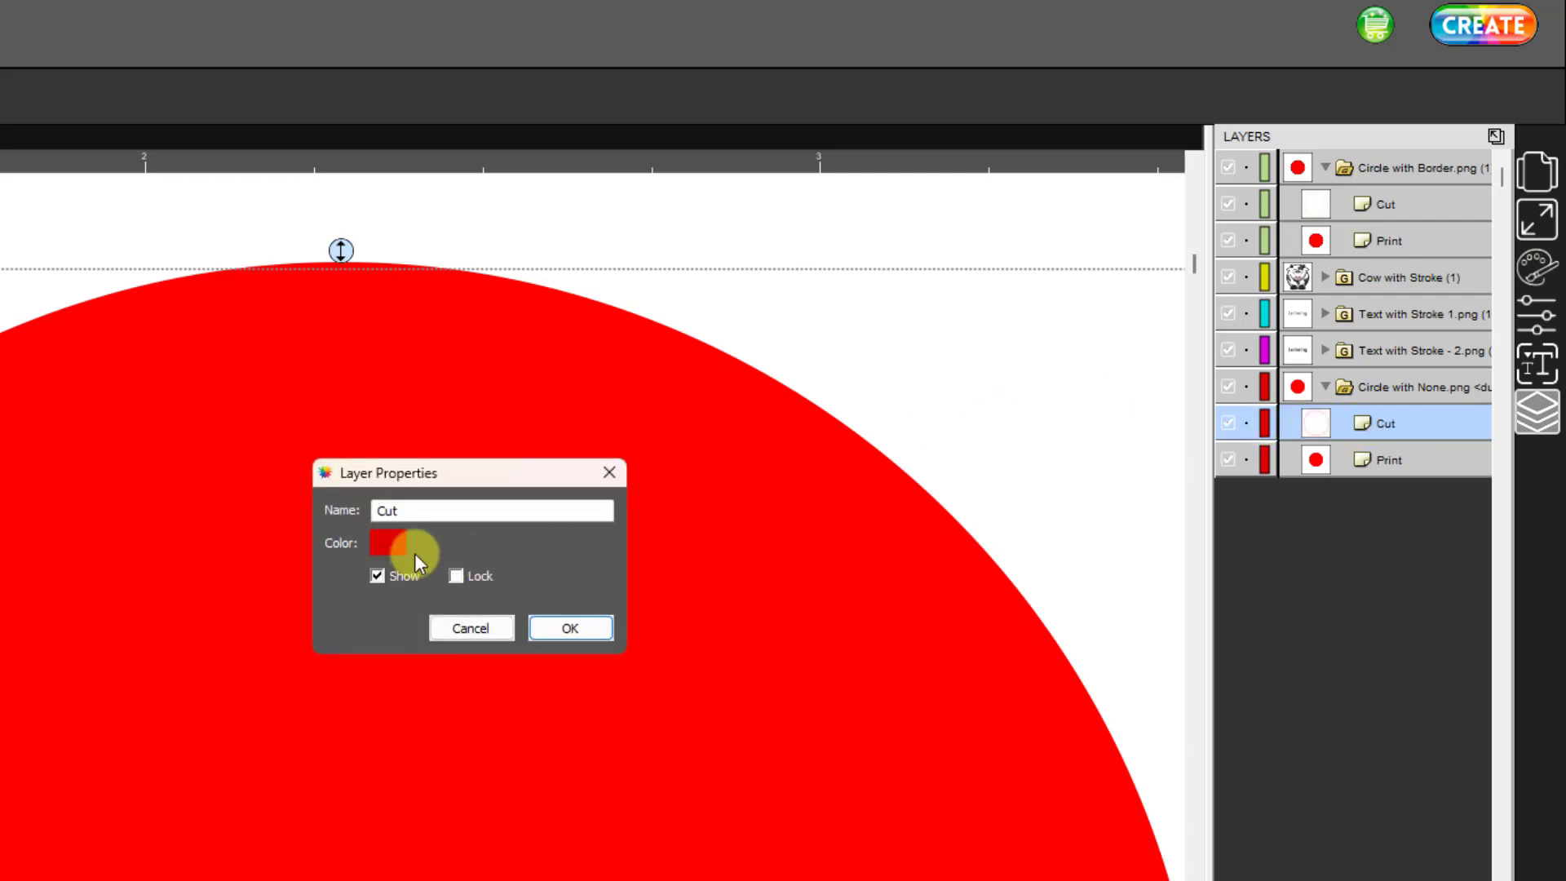
pyautogui.click(392, 548)
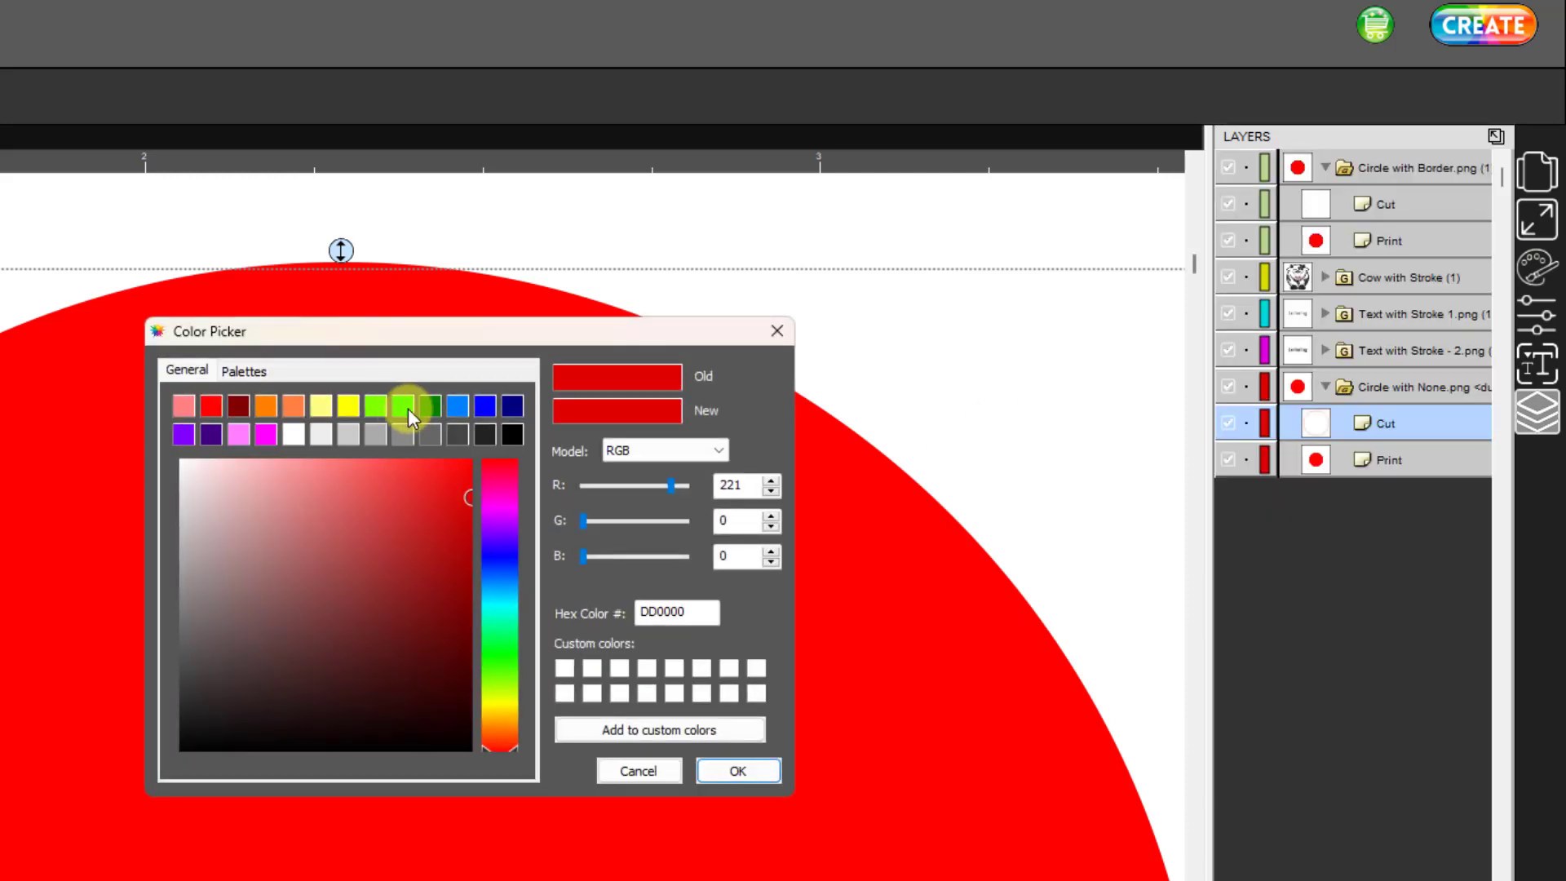
pyautogui.click(404, 406)
pyautogui.click(737, 770)
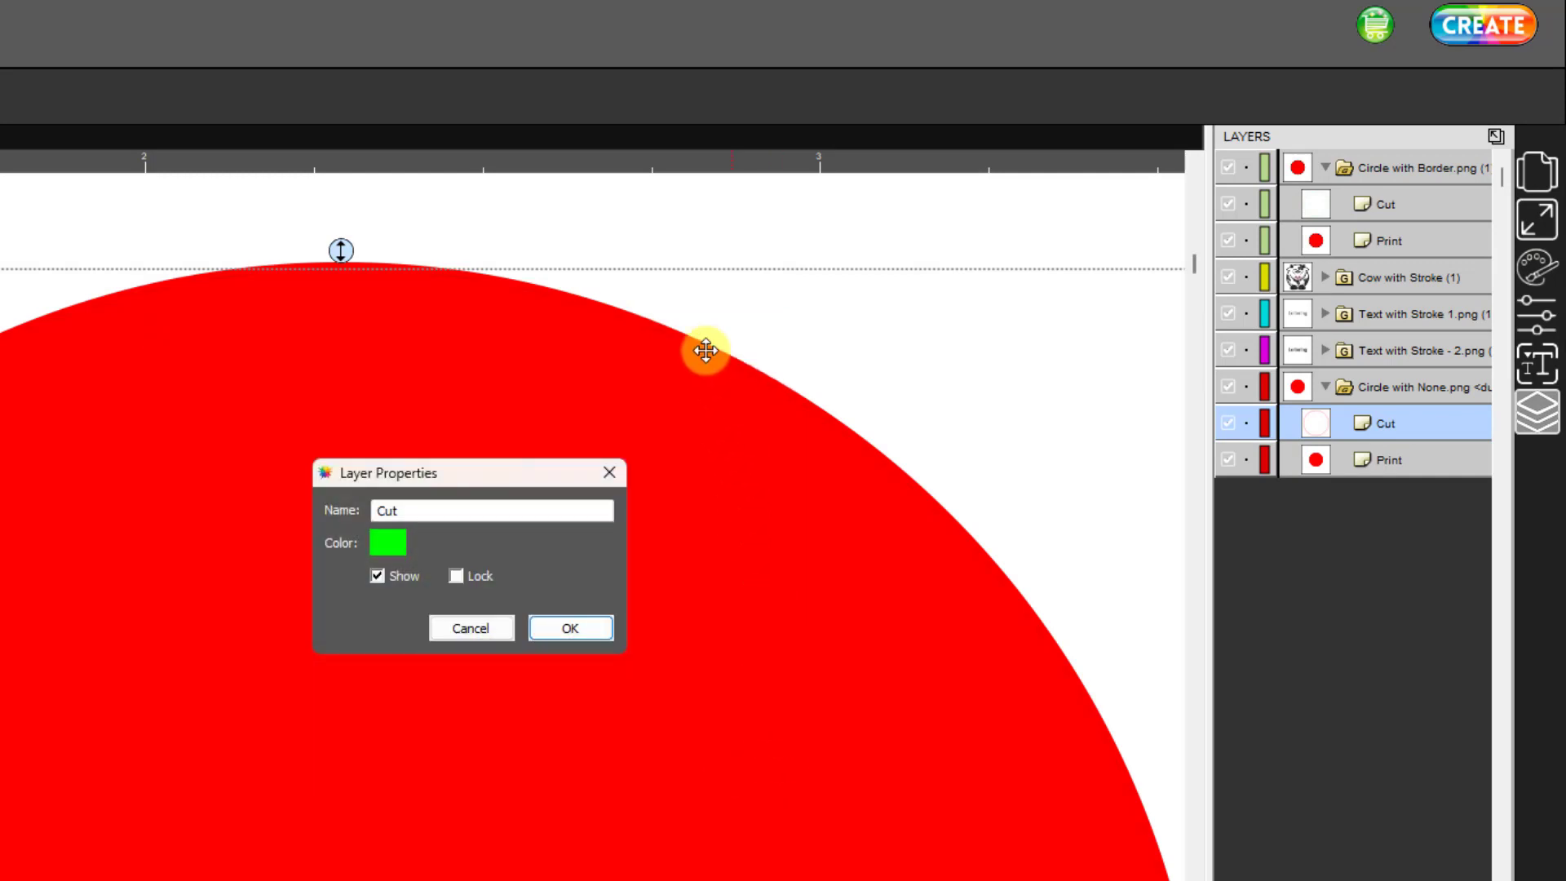
pyautogui.click(594, 629)
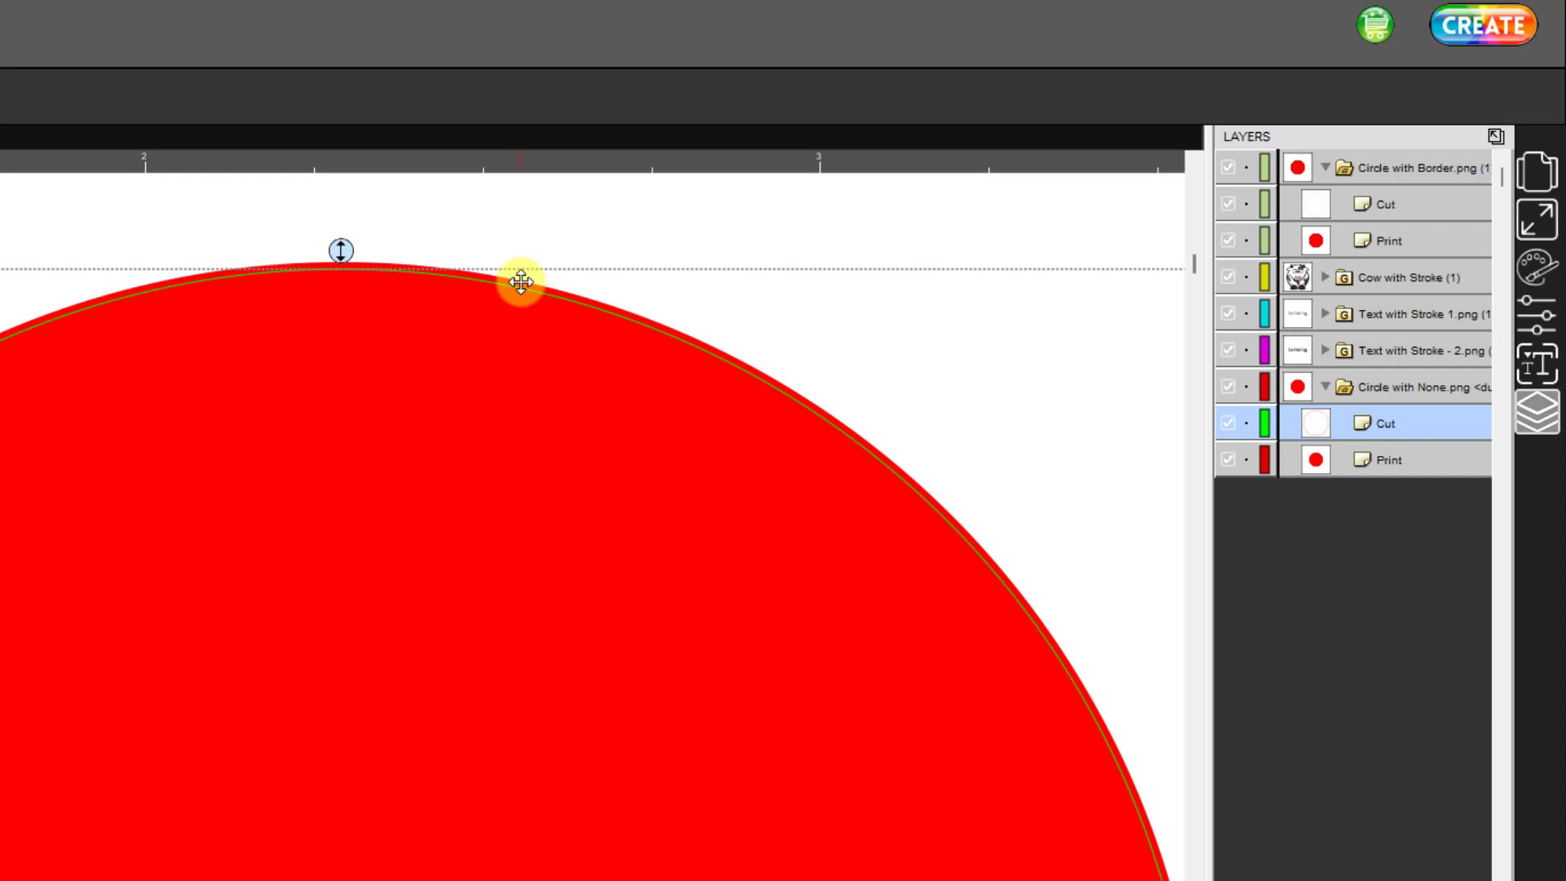
# - Set the Cut Line Type of the borderless circle's cut path to Cut
pyautogui.click(1534, 320)
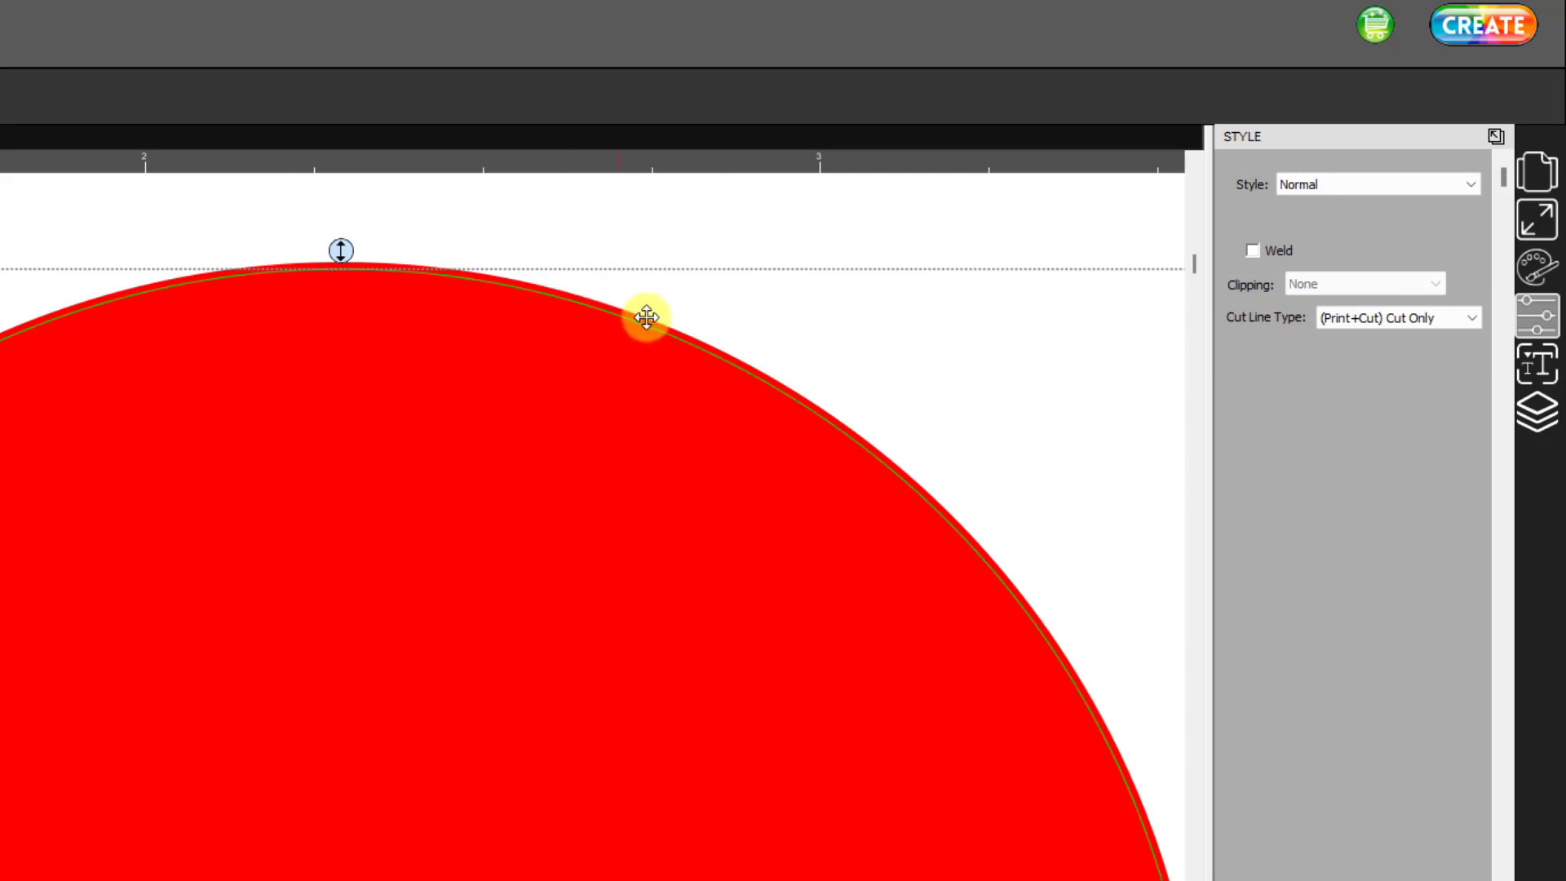
pyautogui.click(1473, 316)
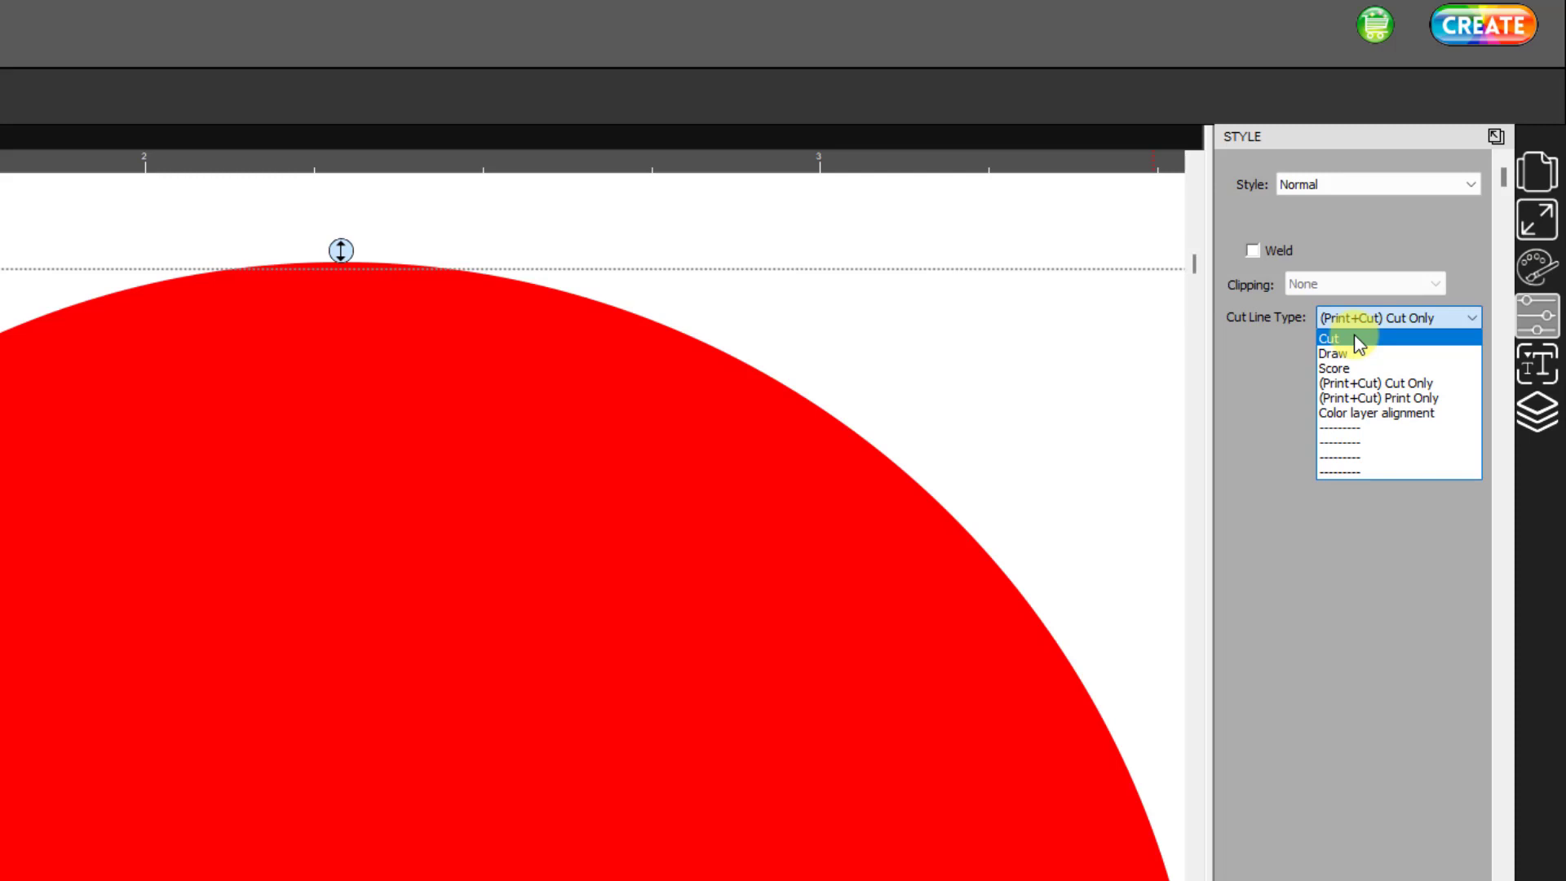
pyautogui.click(1354, 337)
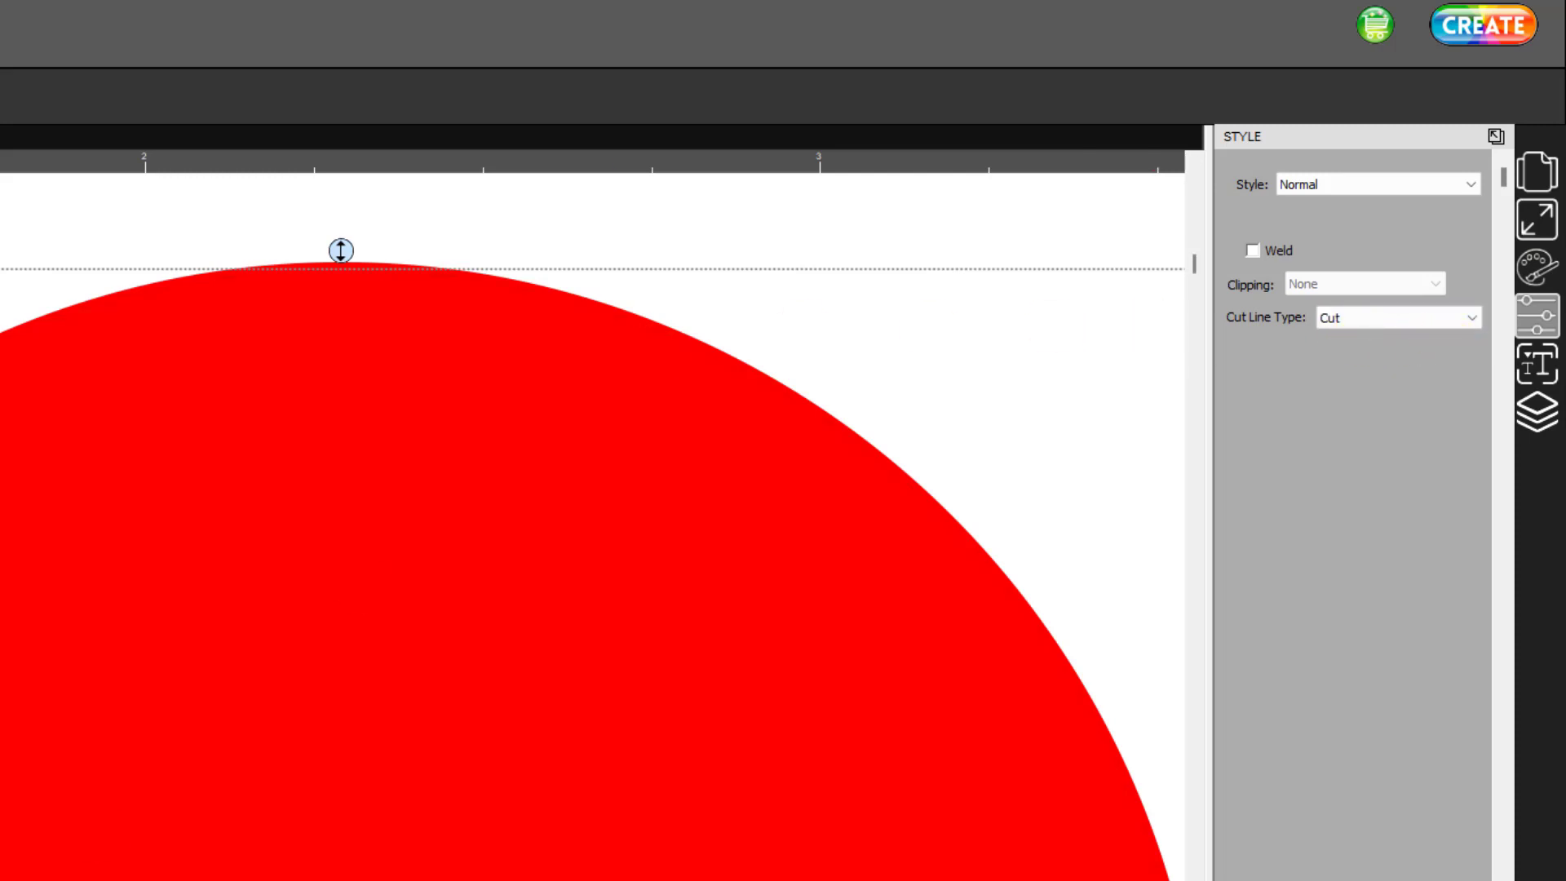
# - Change the bordered circle's cut line stroke to black, 000000, with a width of 2.00
pyautogui.hscroll(10, 594, 522)
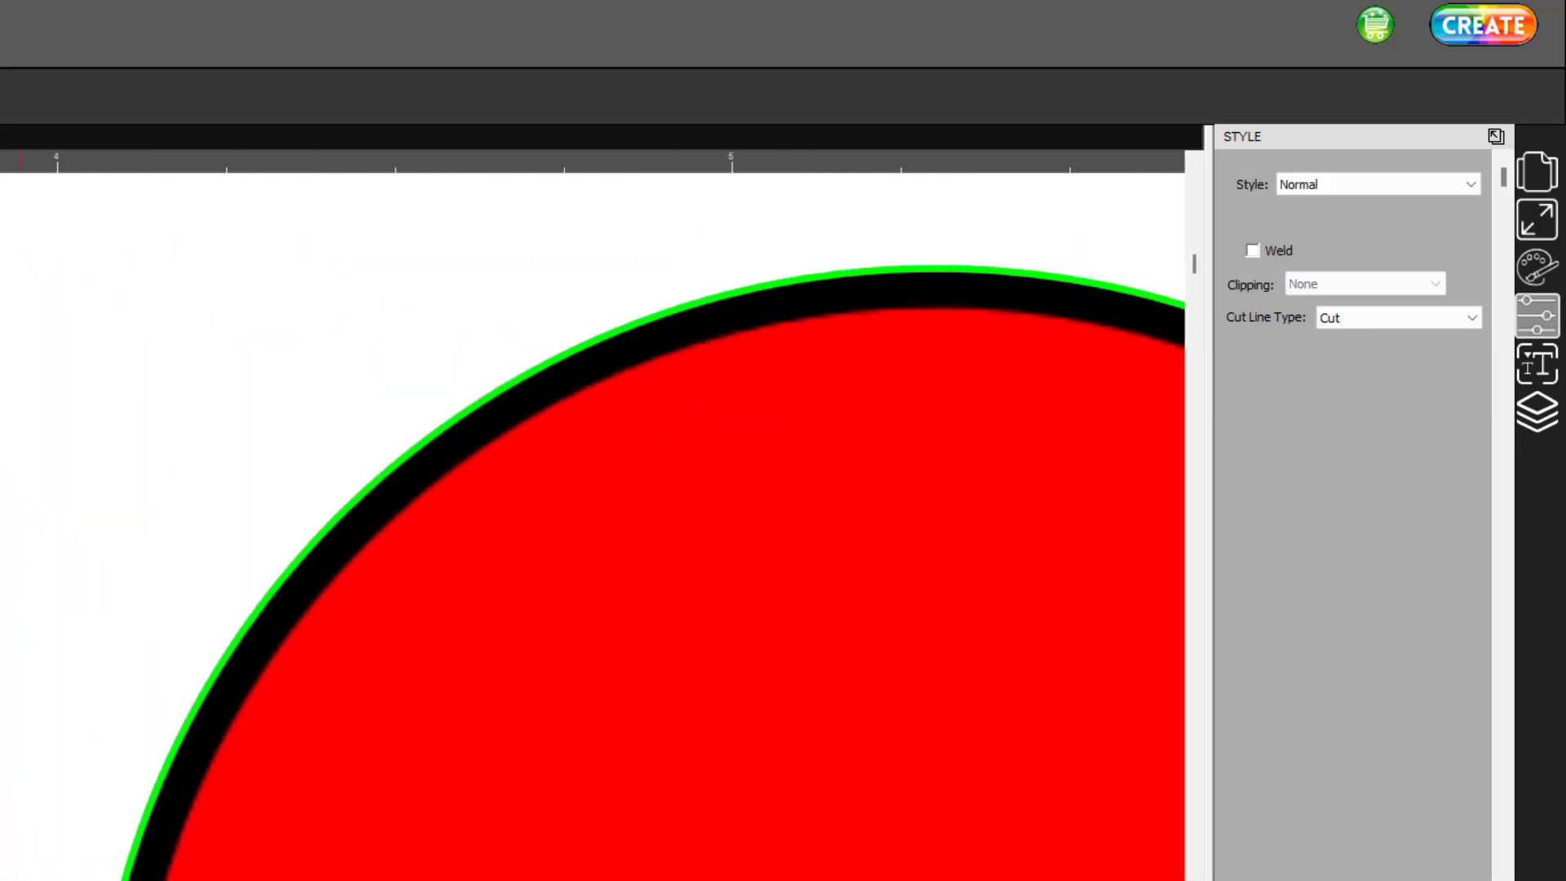
pyautogui.hscroll(3, 593, 522)
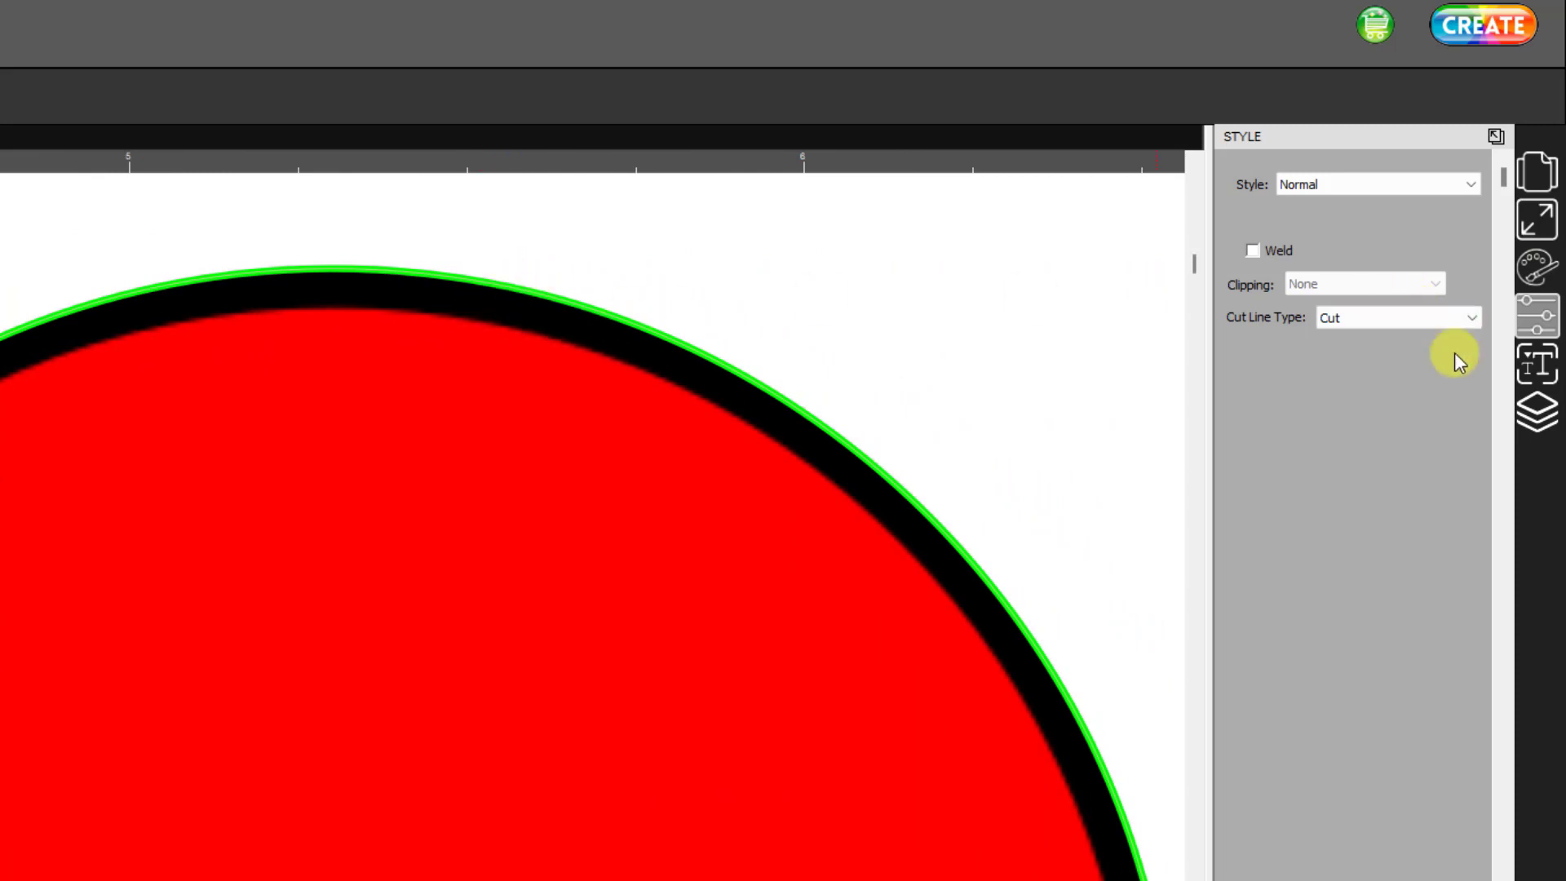
pyautogui.click(1538, 412)
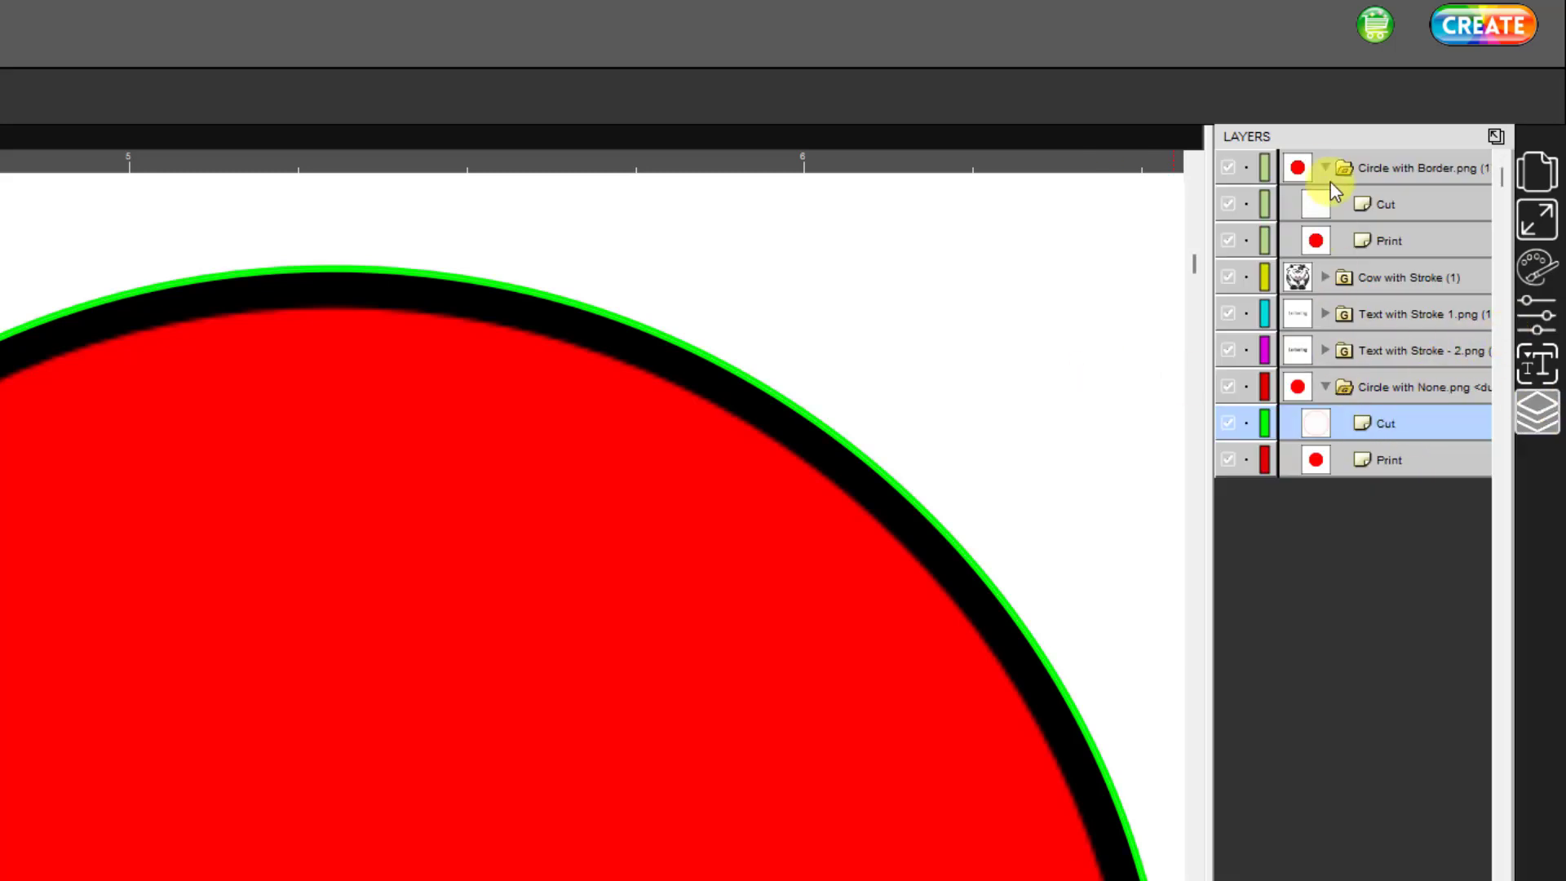
pyautogui.click(1393, 204)
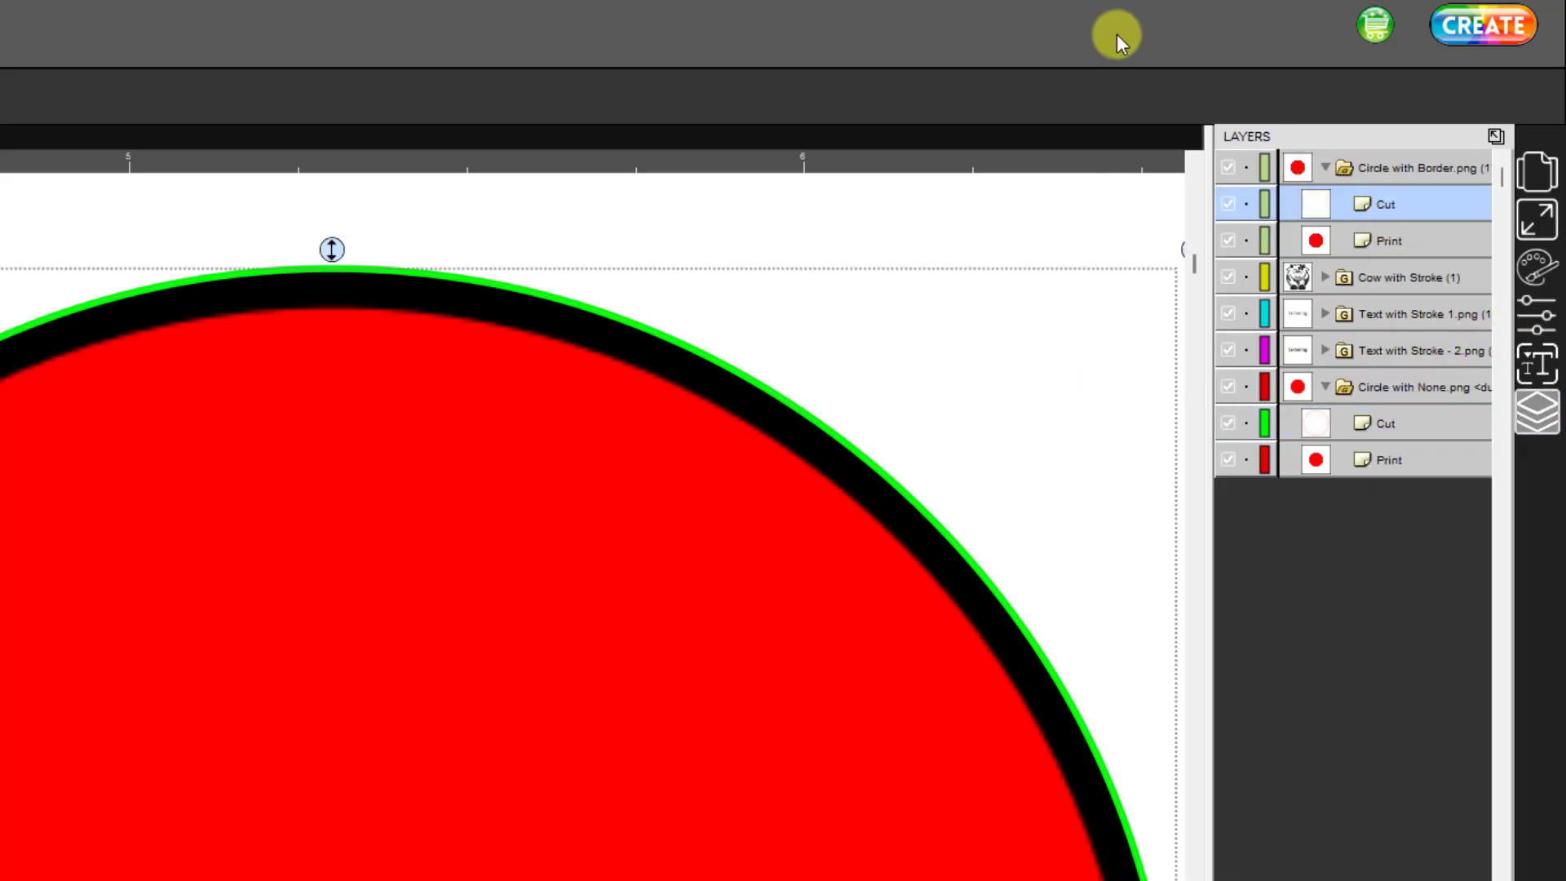
pyautogui.click(1538, 265)
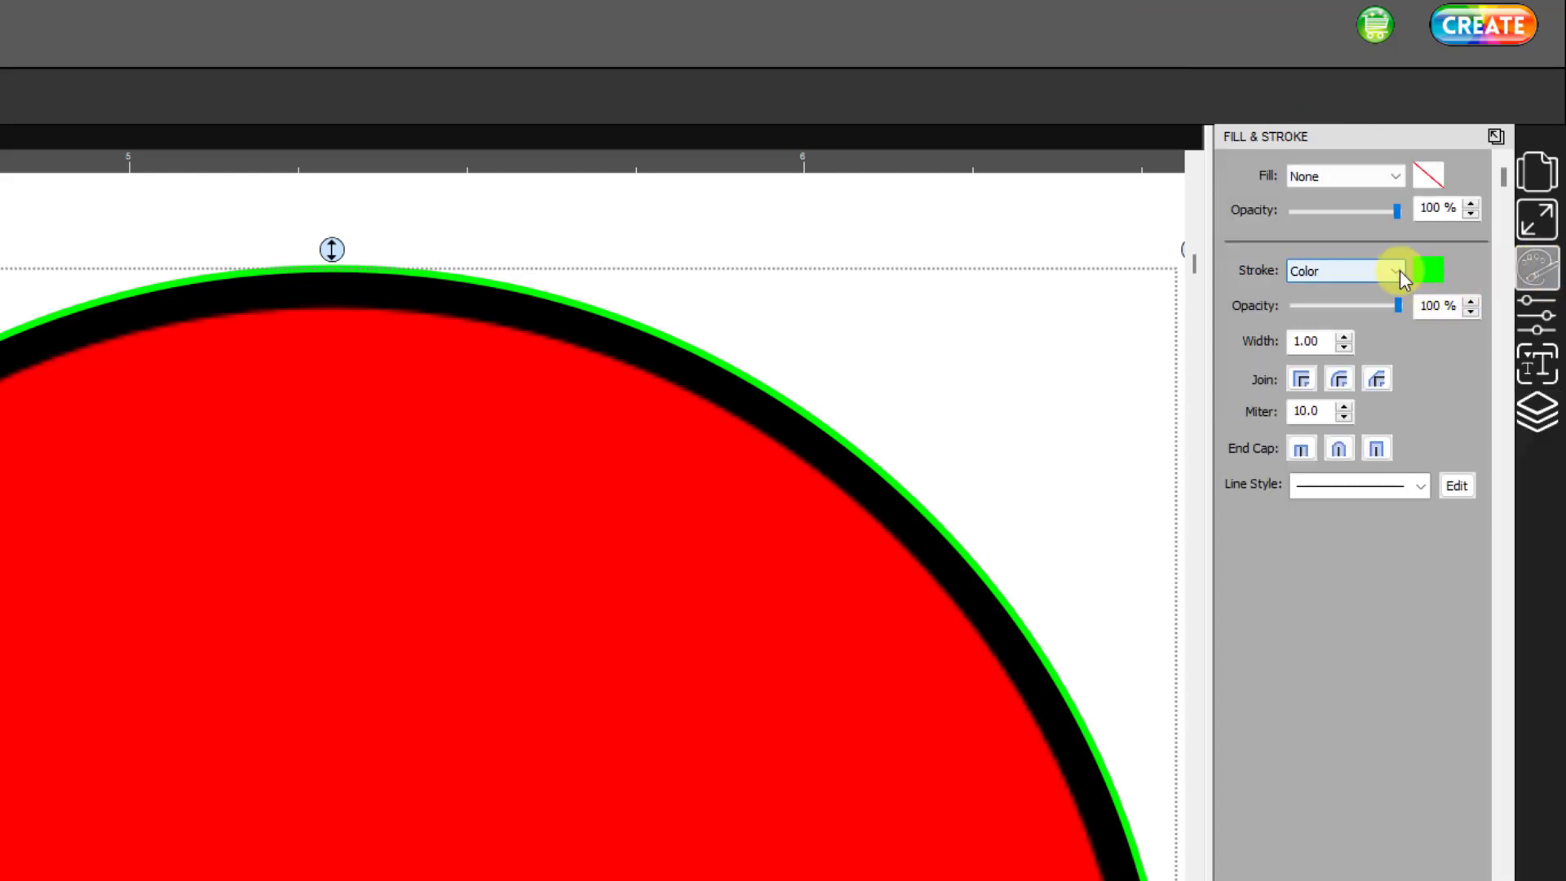
pyautogui.click(1427, 270)
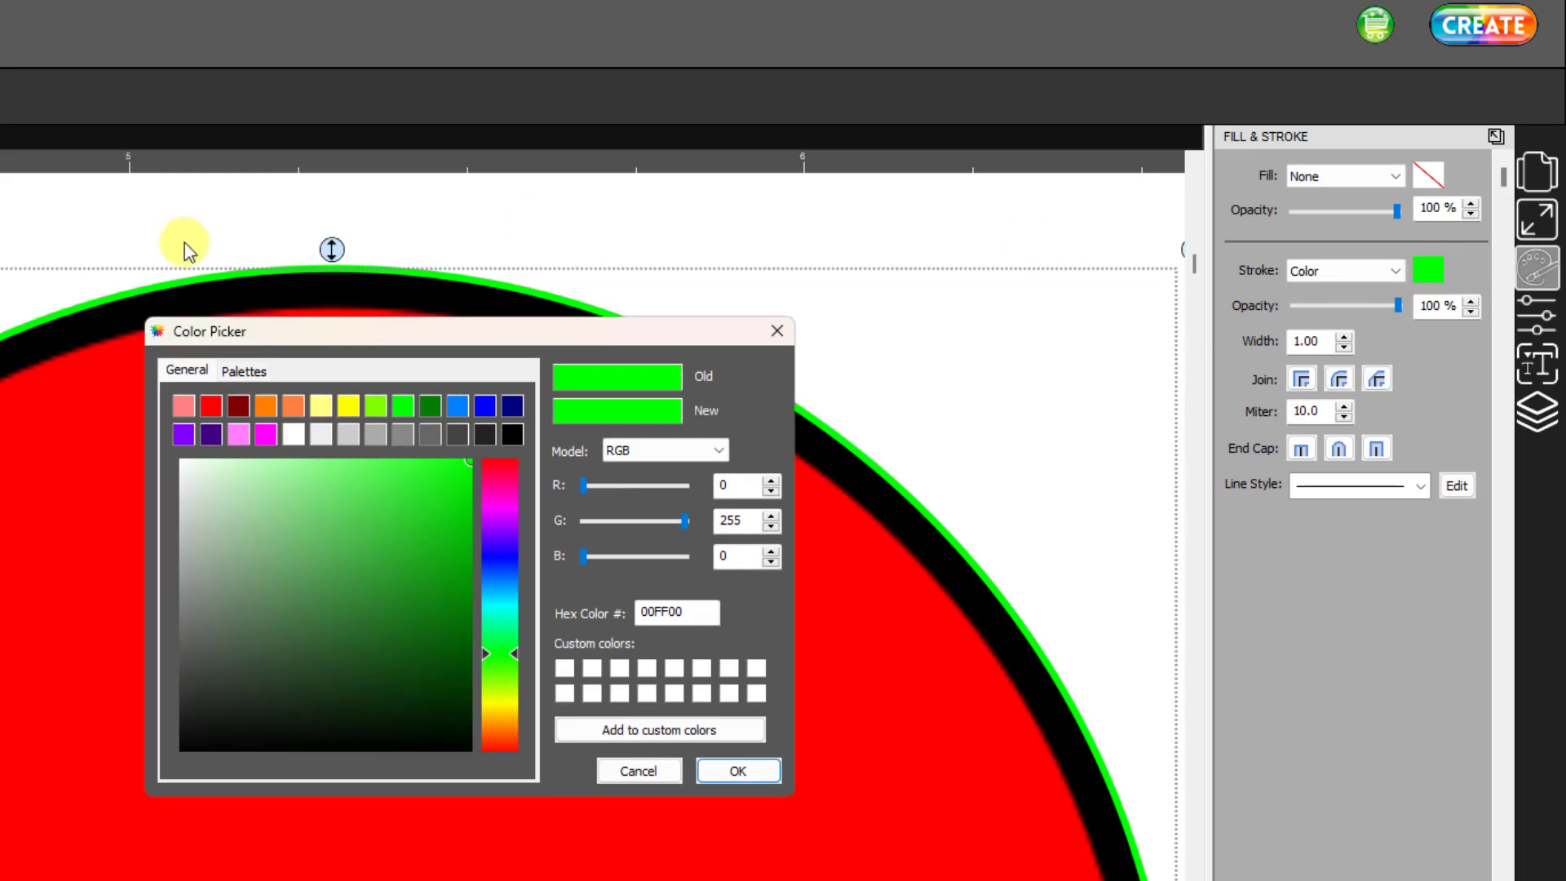
pyautogui.click(520, 445)
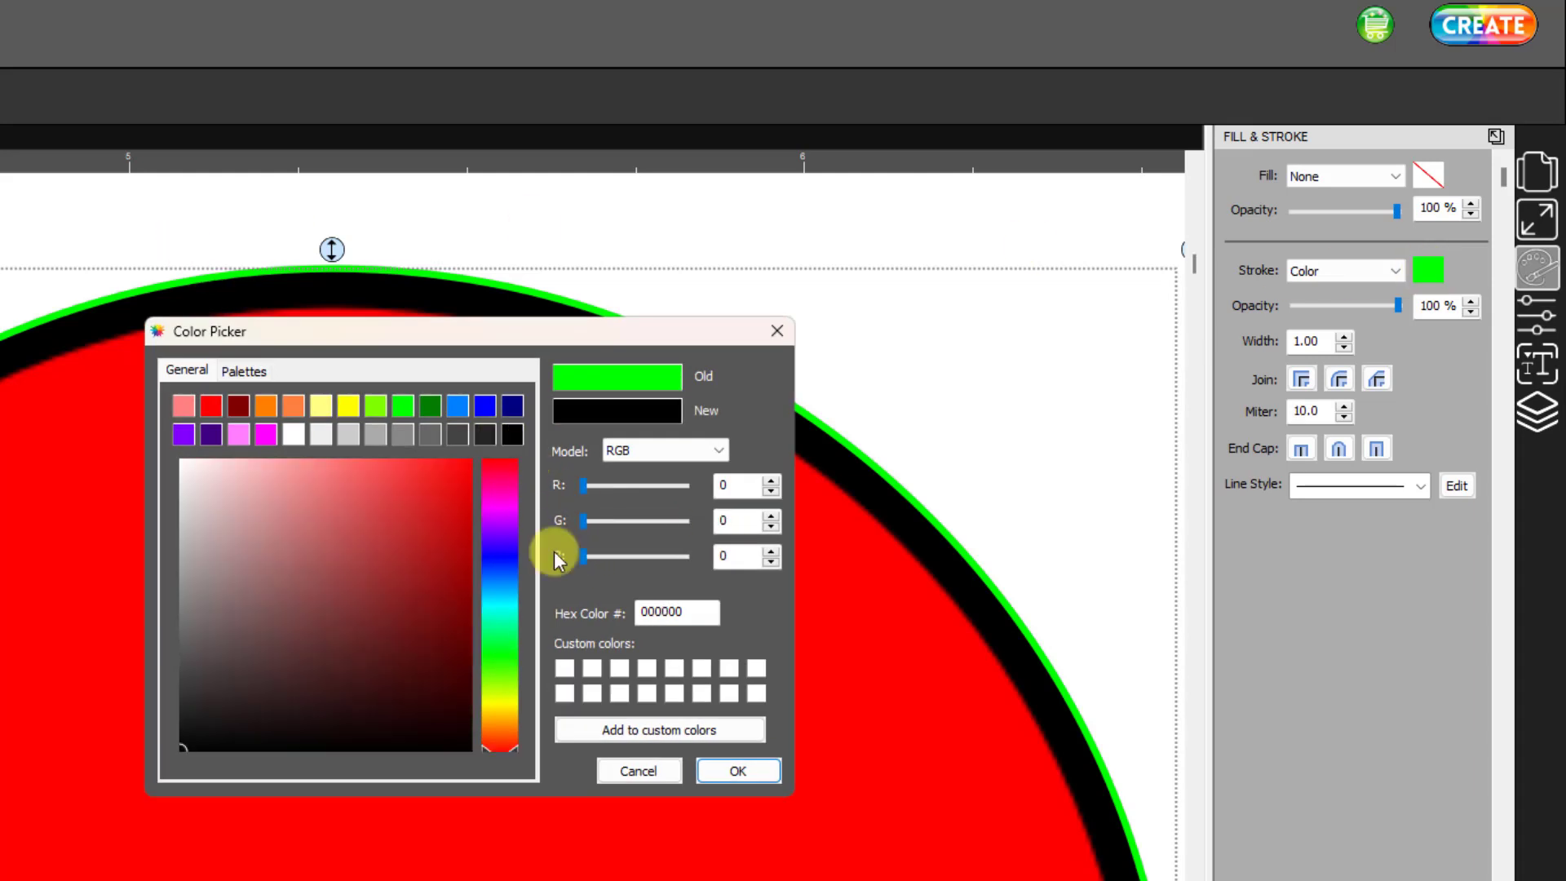
pyautogui.click(738, 772)
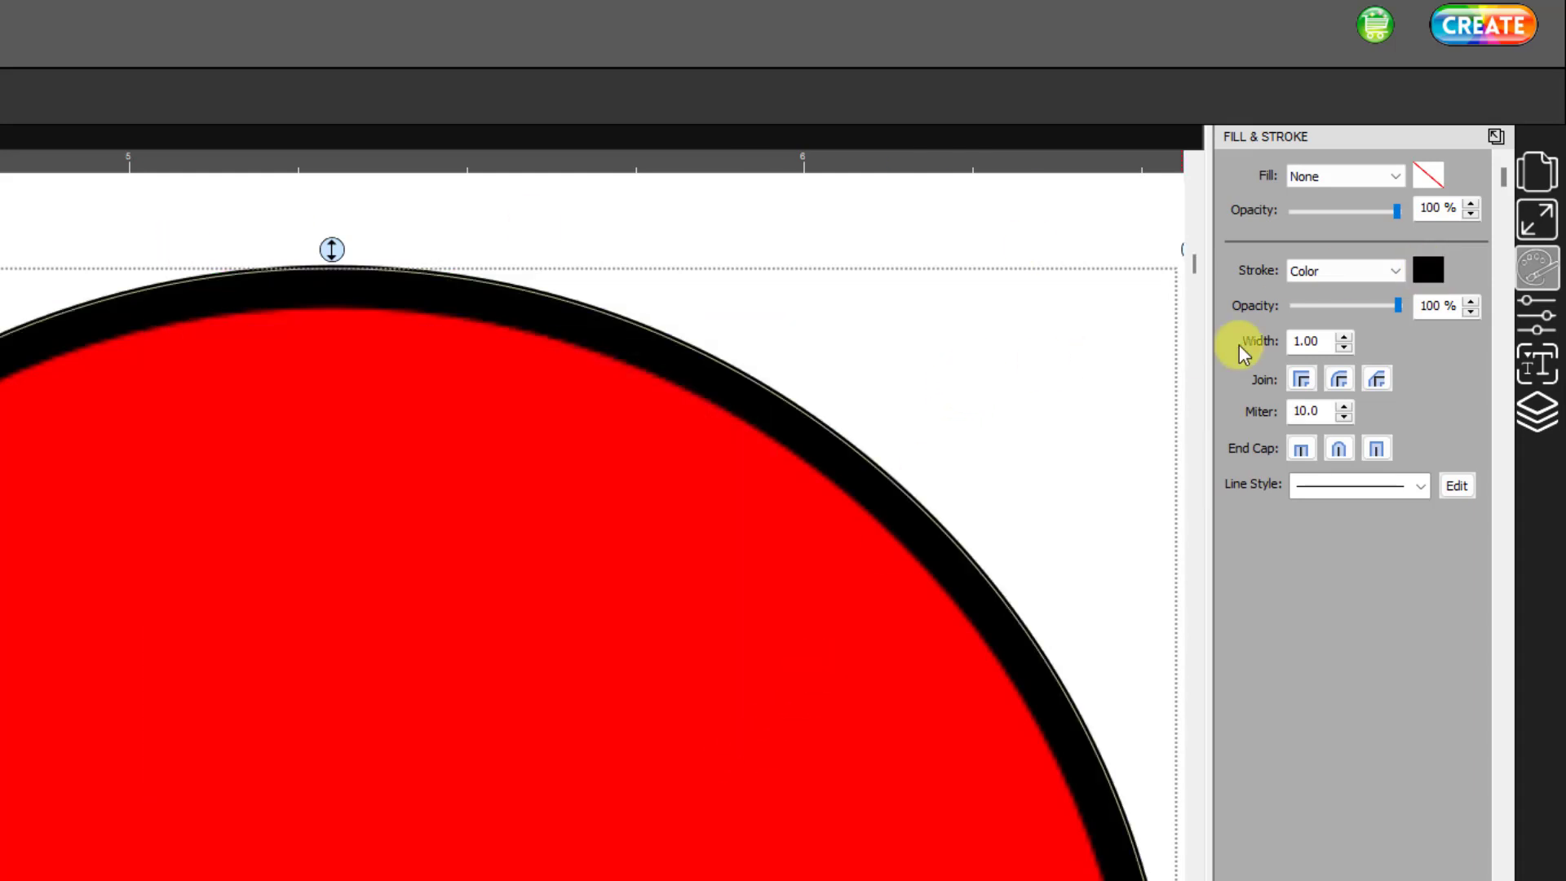
pyautogui.click(1344, 337)
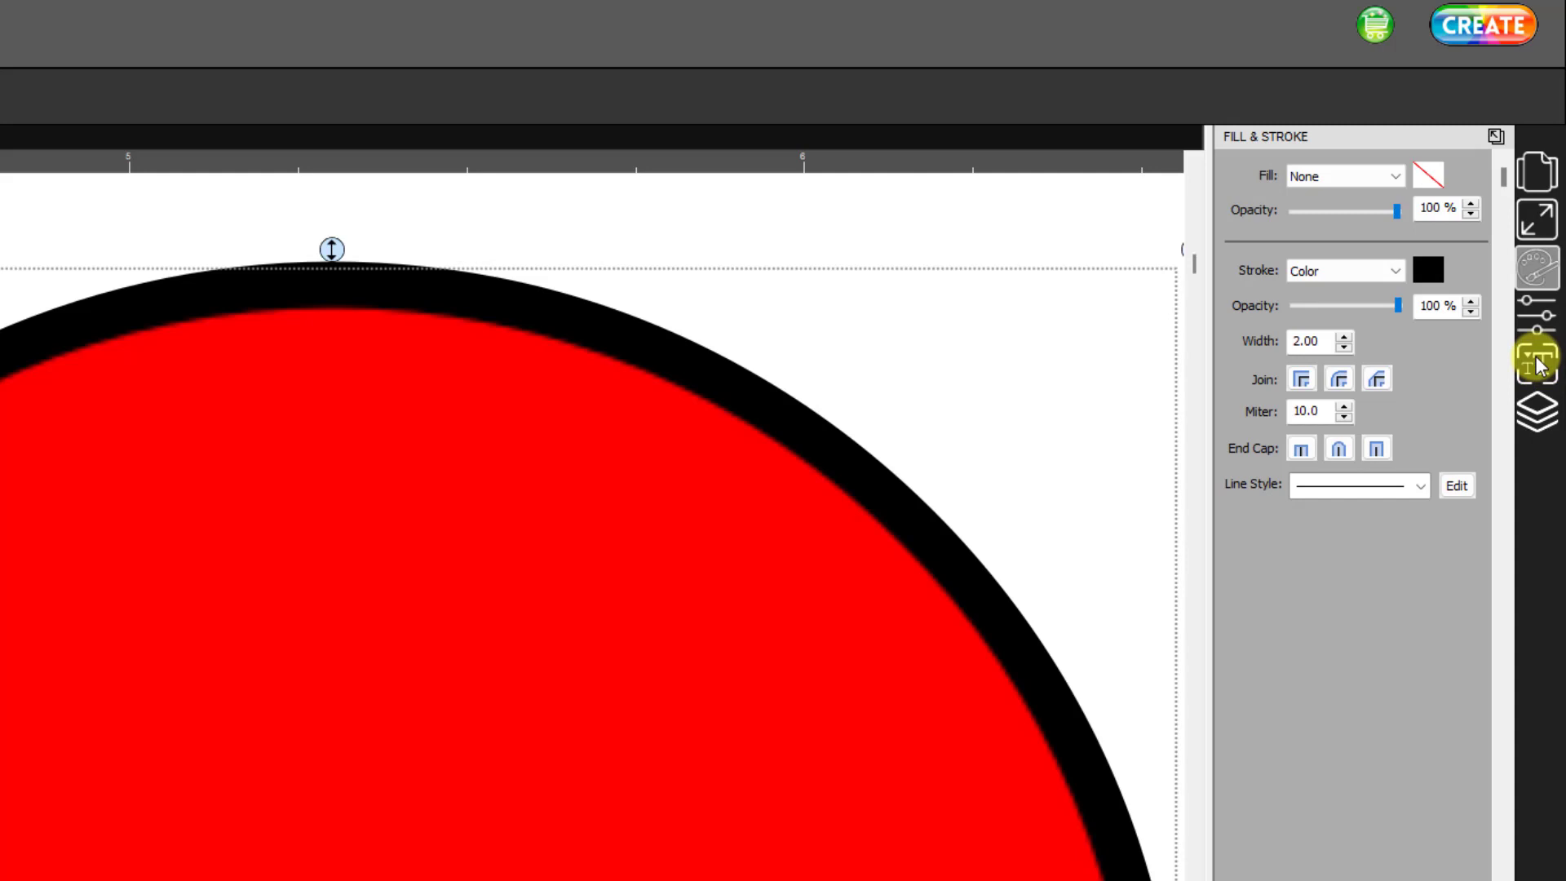
# - Set the Cut Line Type of the bordered circle's cut path to Cut
pyautogui.click(1534, 414)
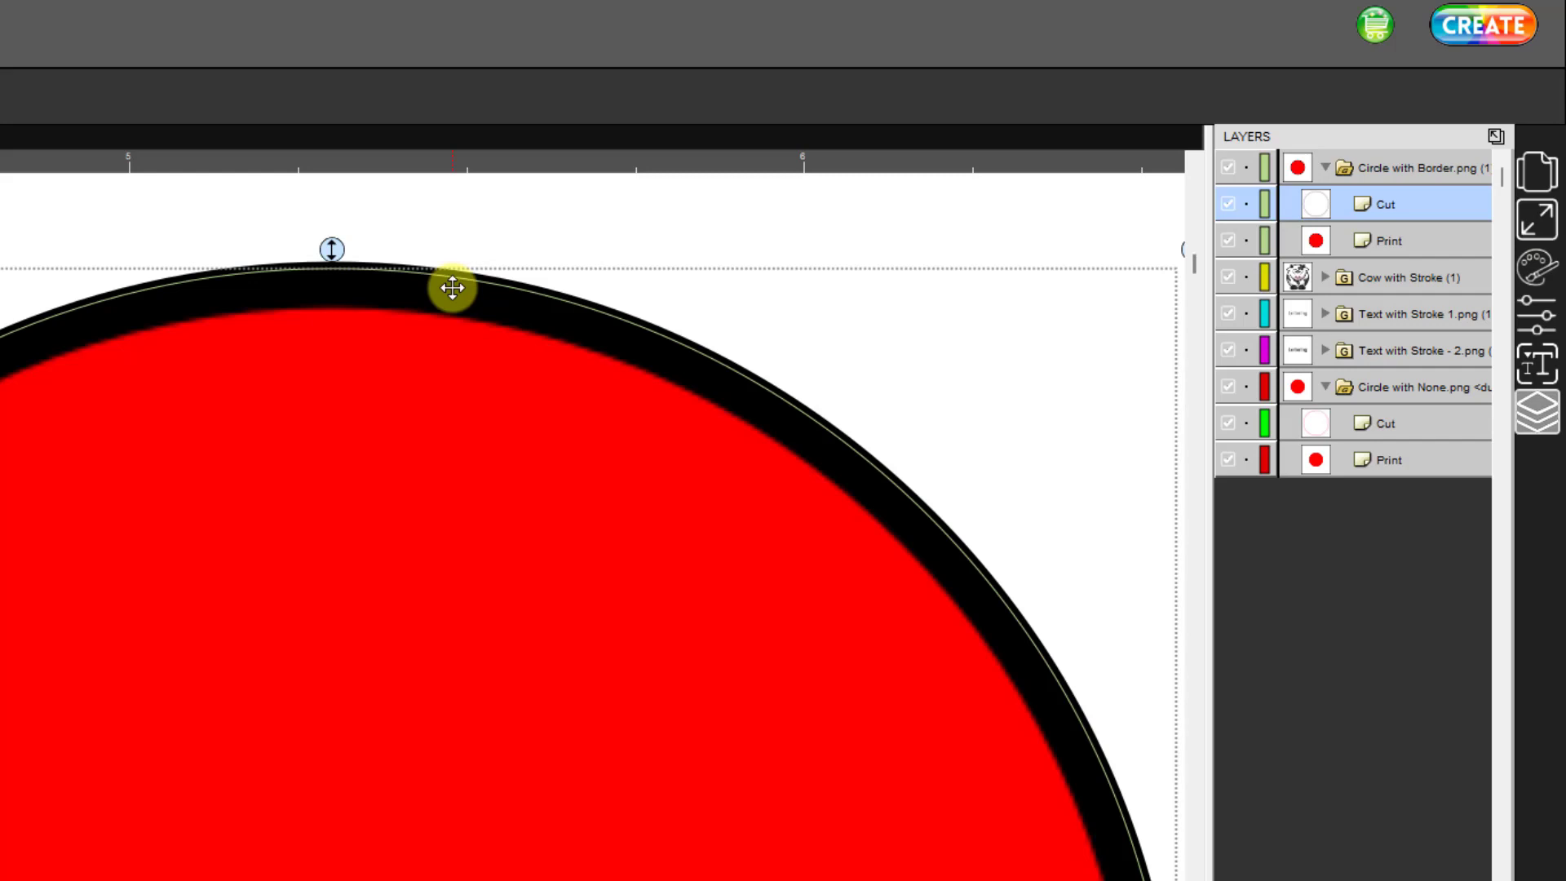
pyautogui.click(1525, 306)
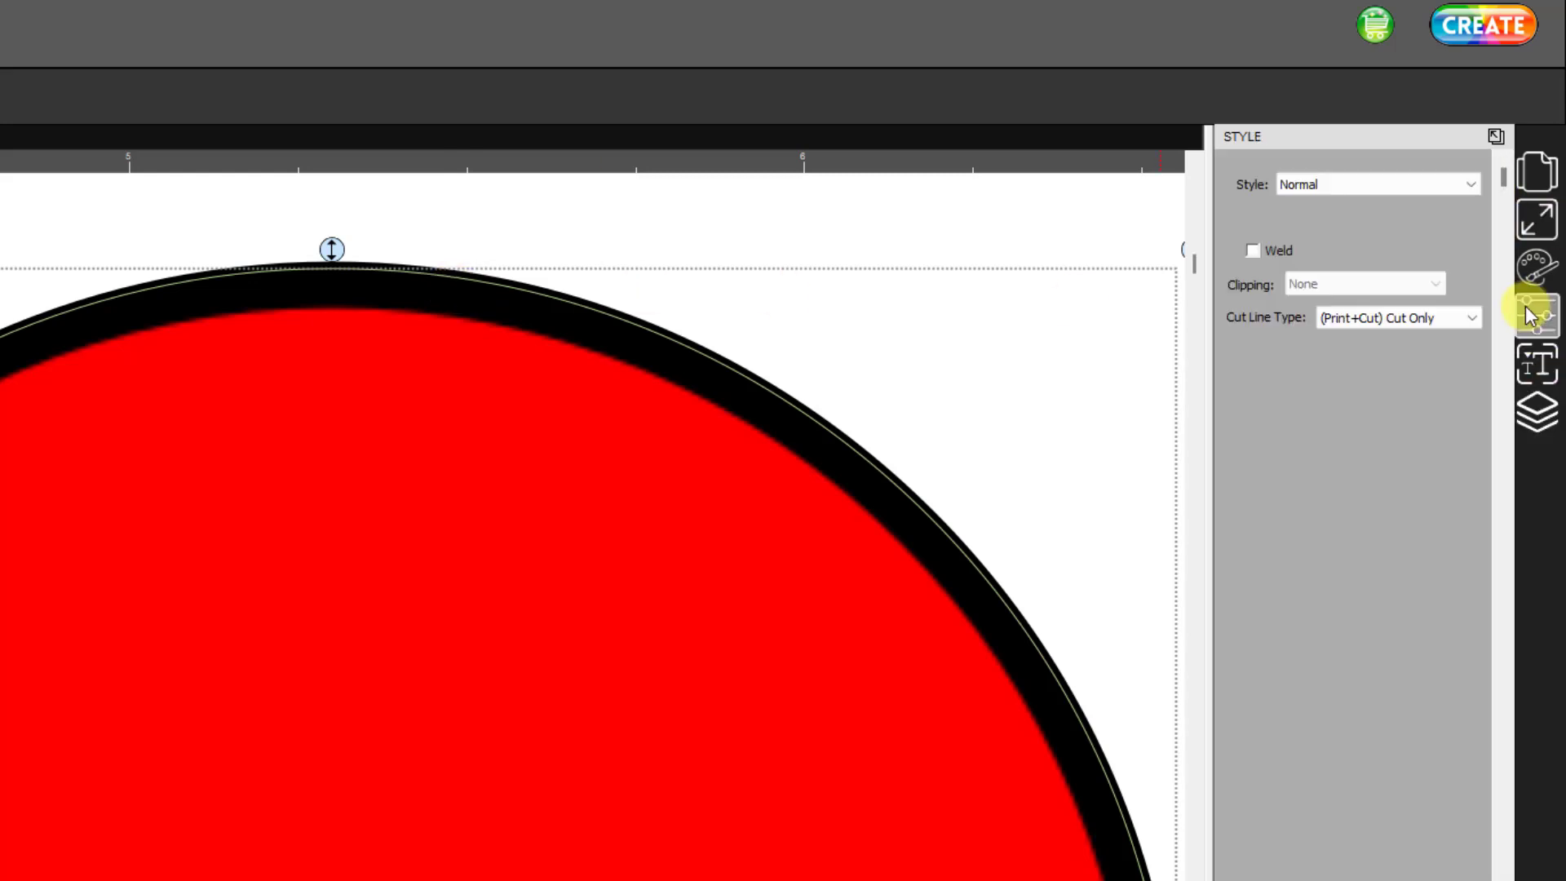
pyautogui.click(1476, 320)
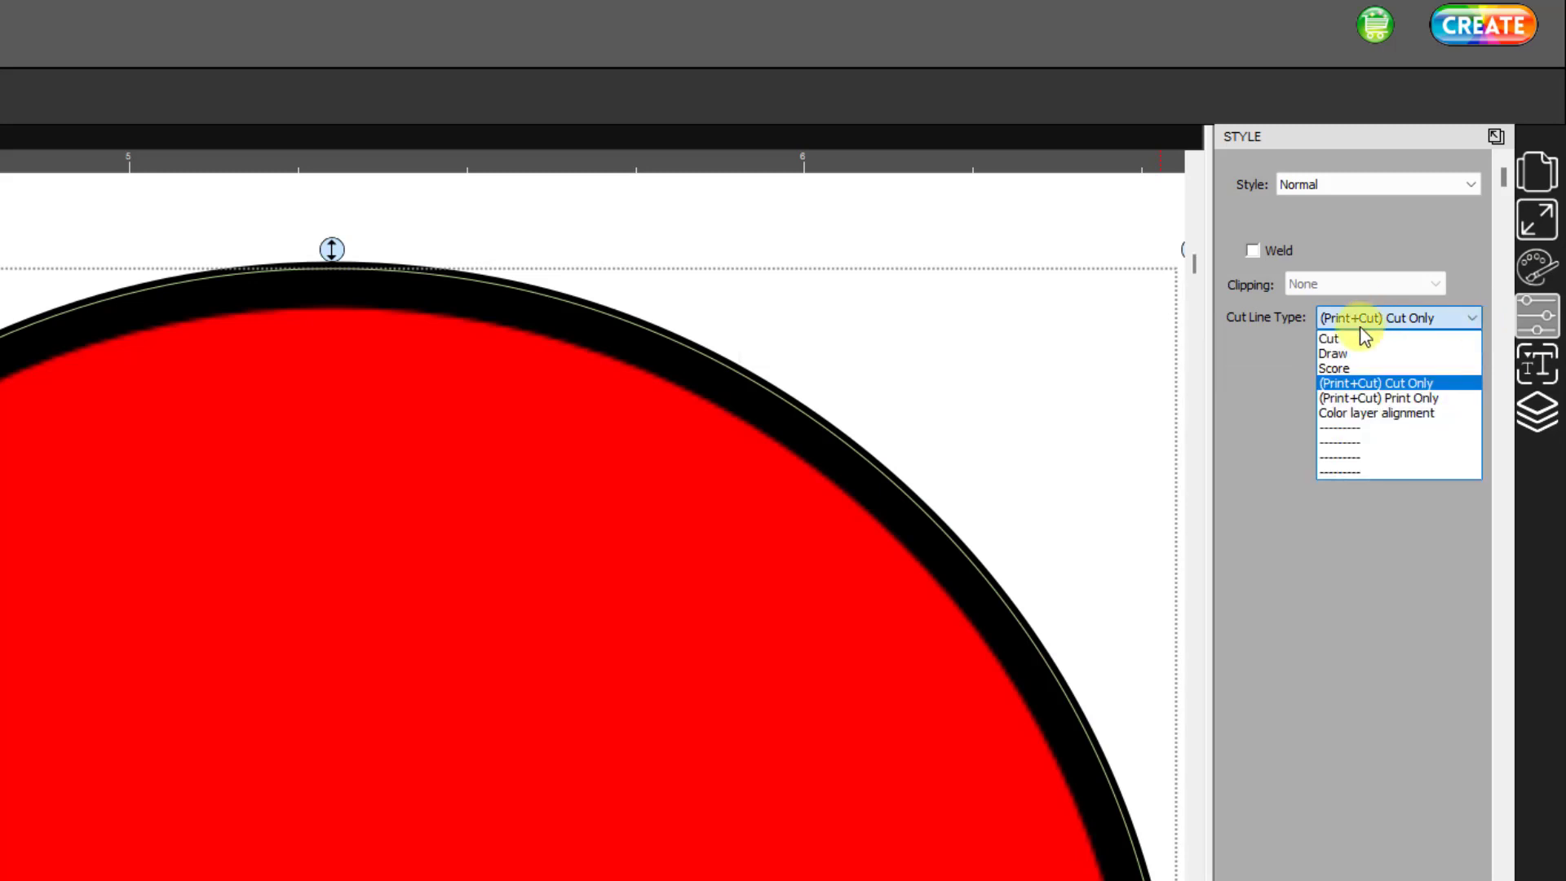
pyautogui.click(1332, 339)
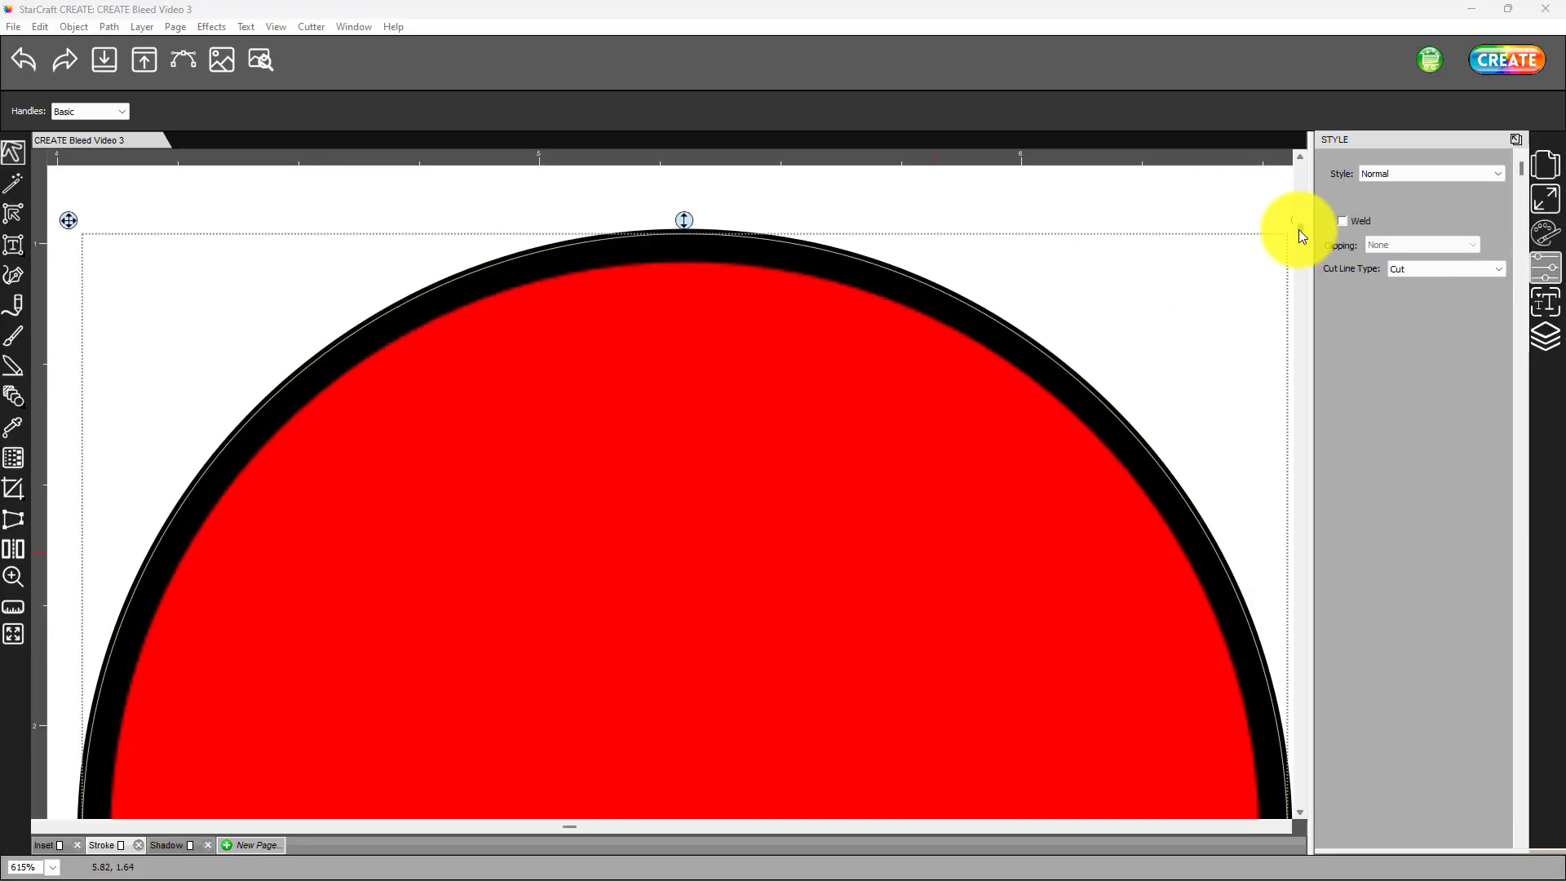
# - Examine up close how the stroked cut lines follow the letters of the two "Lettering" words
pyautogui.moveTo(1195, 261); pyautogui.dragTo(1195, 277)
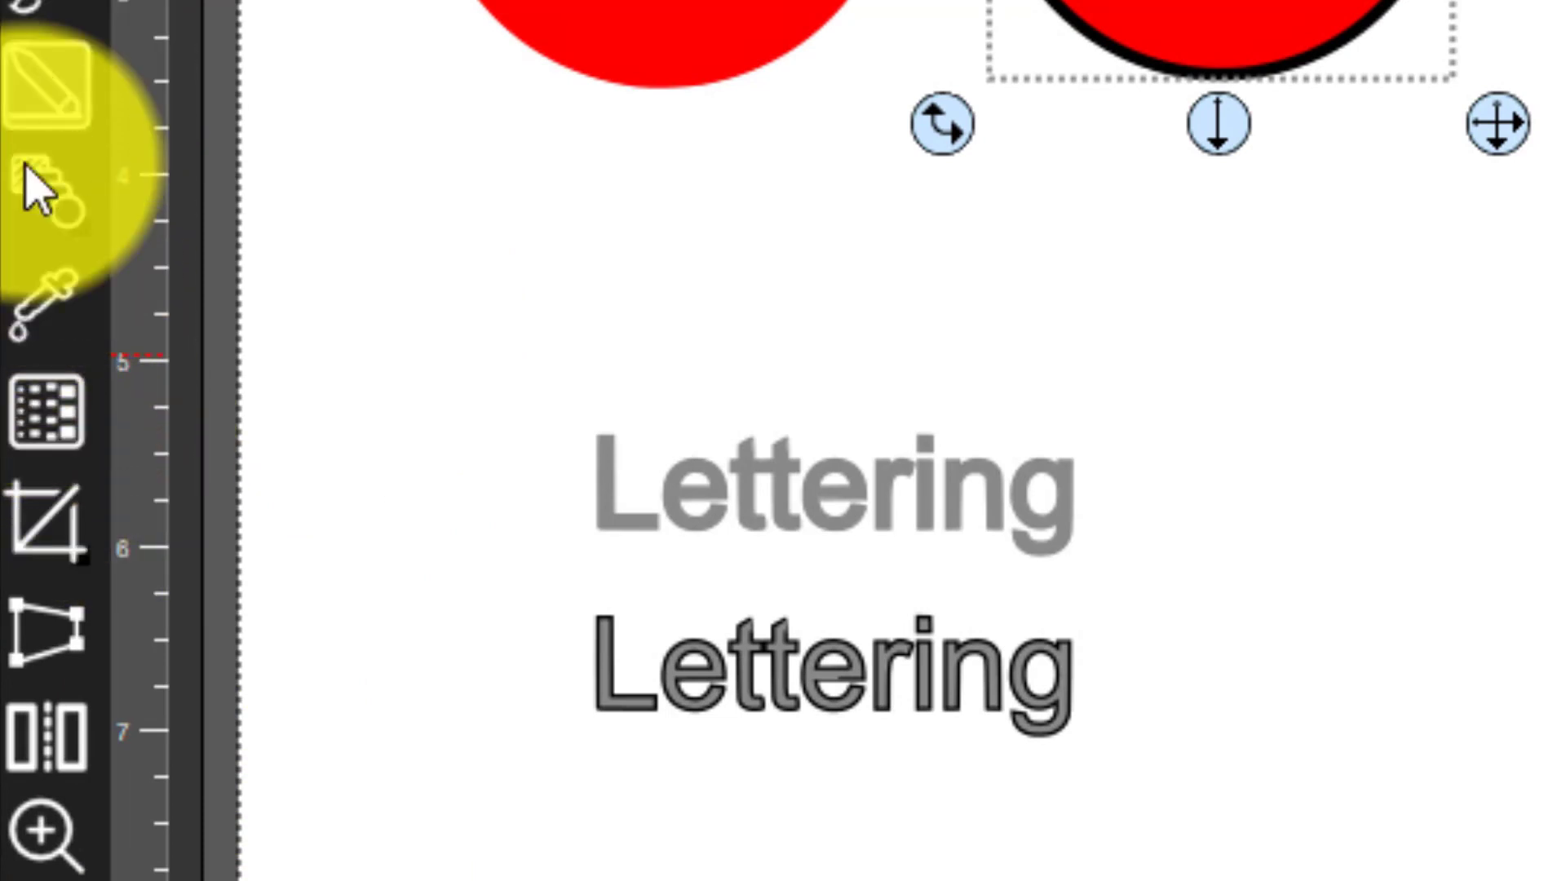
pyautogui.click(45, 833)
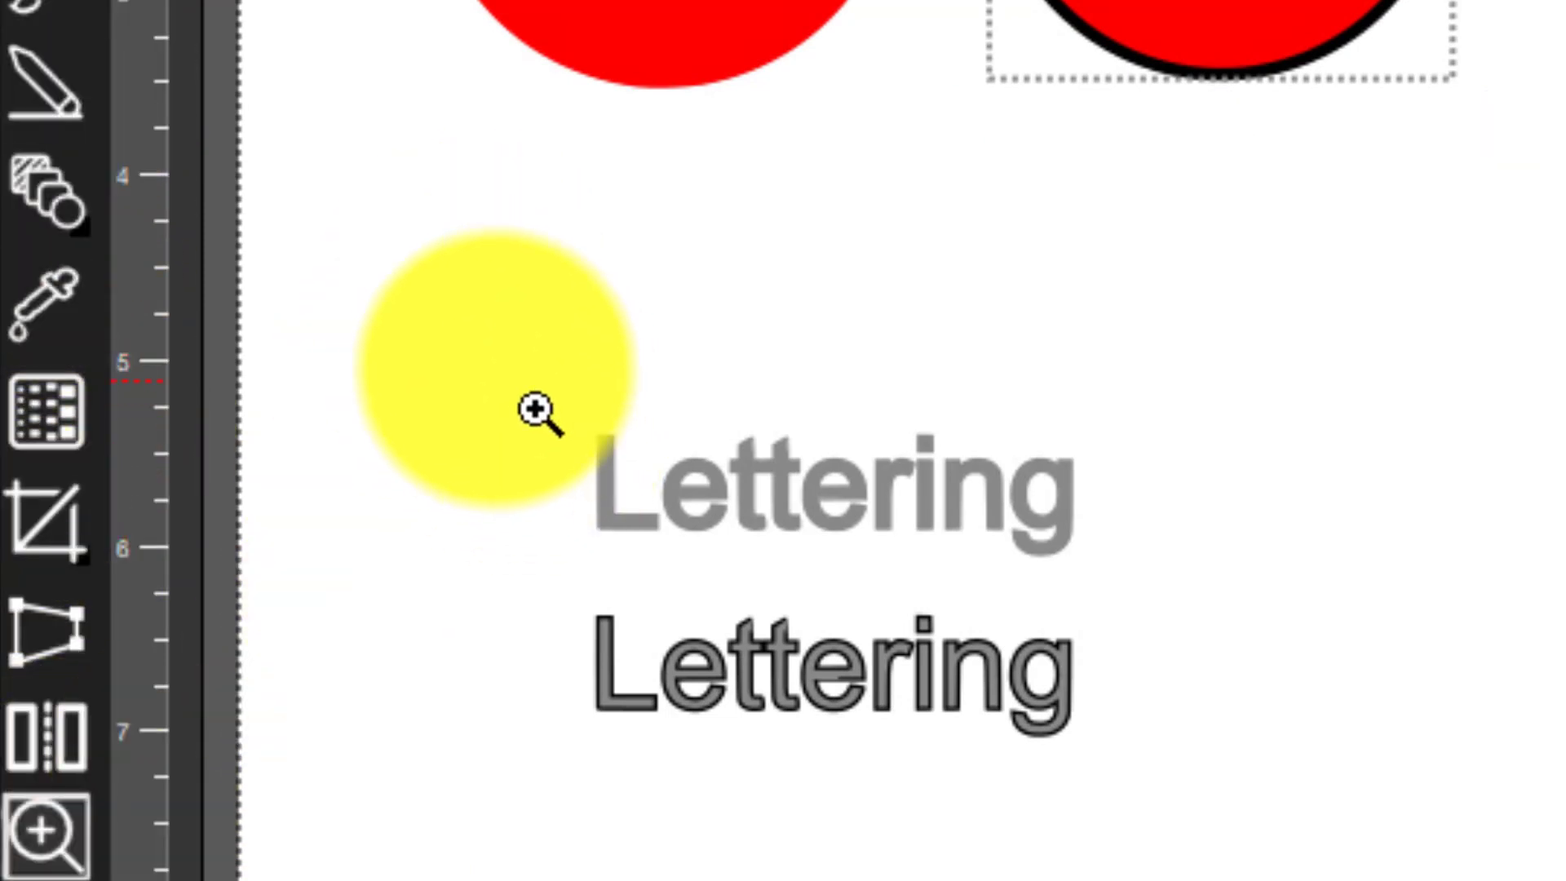
pyautogui.moveTo(491, 365); pyautogui.dragTo(1177, 815)
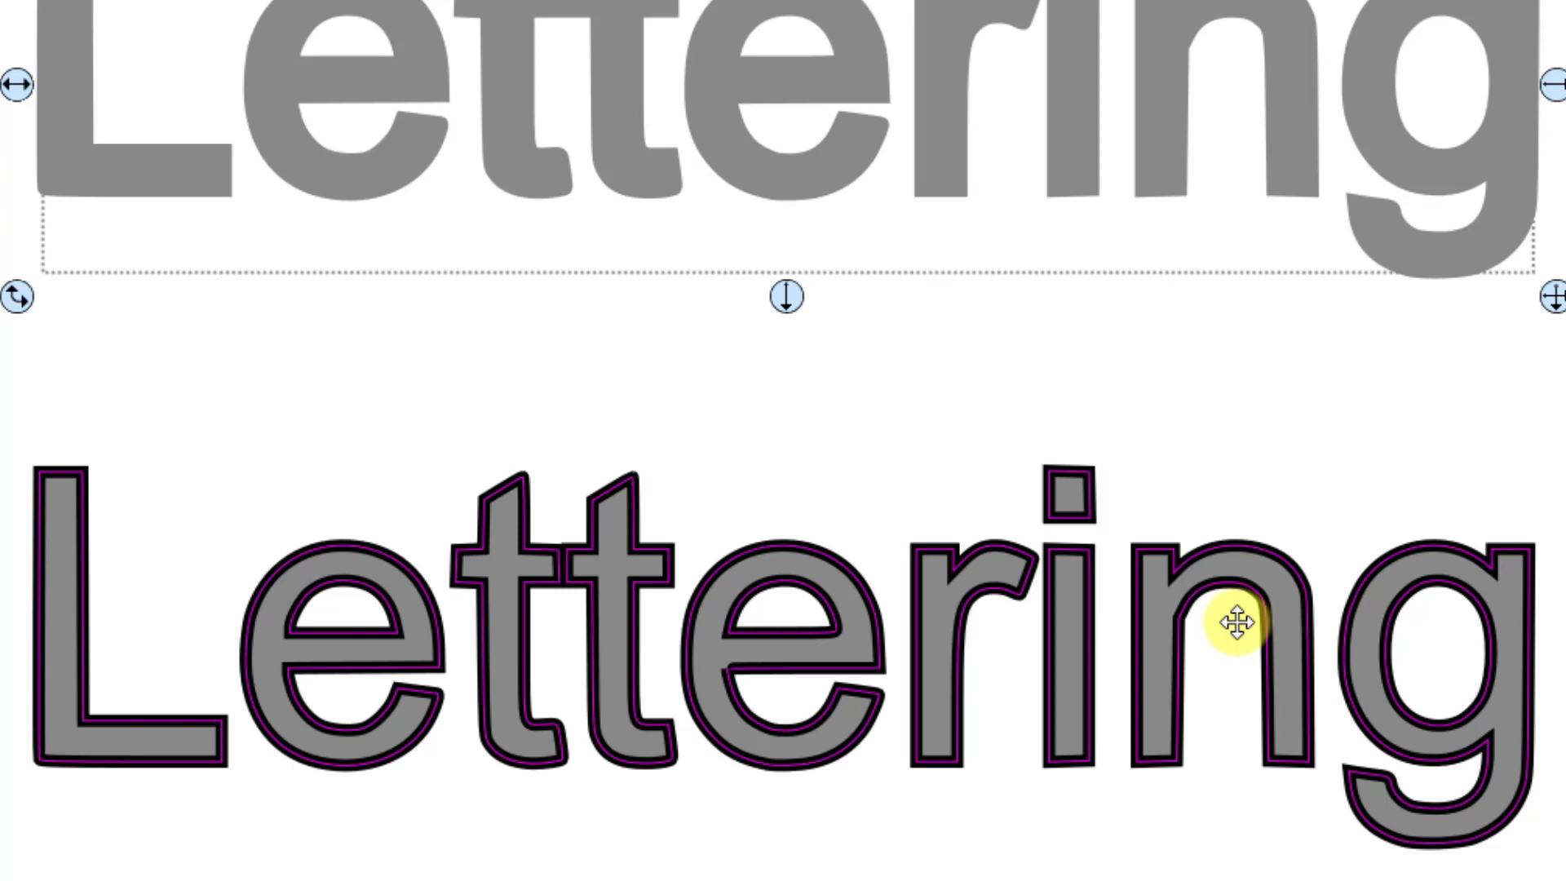
pyautogui.click(970, 575)
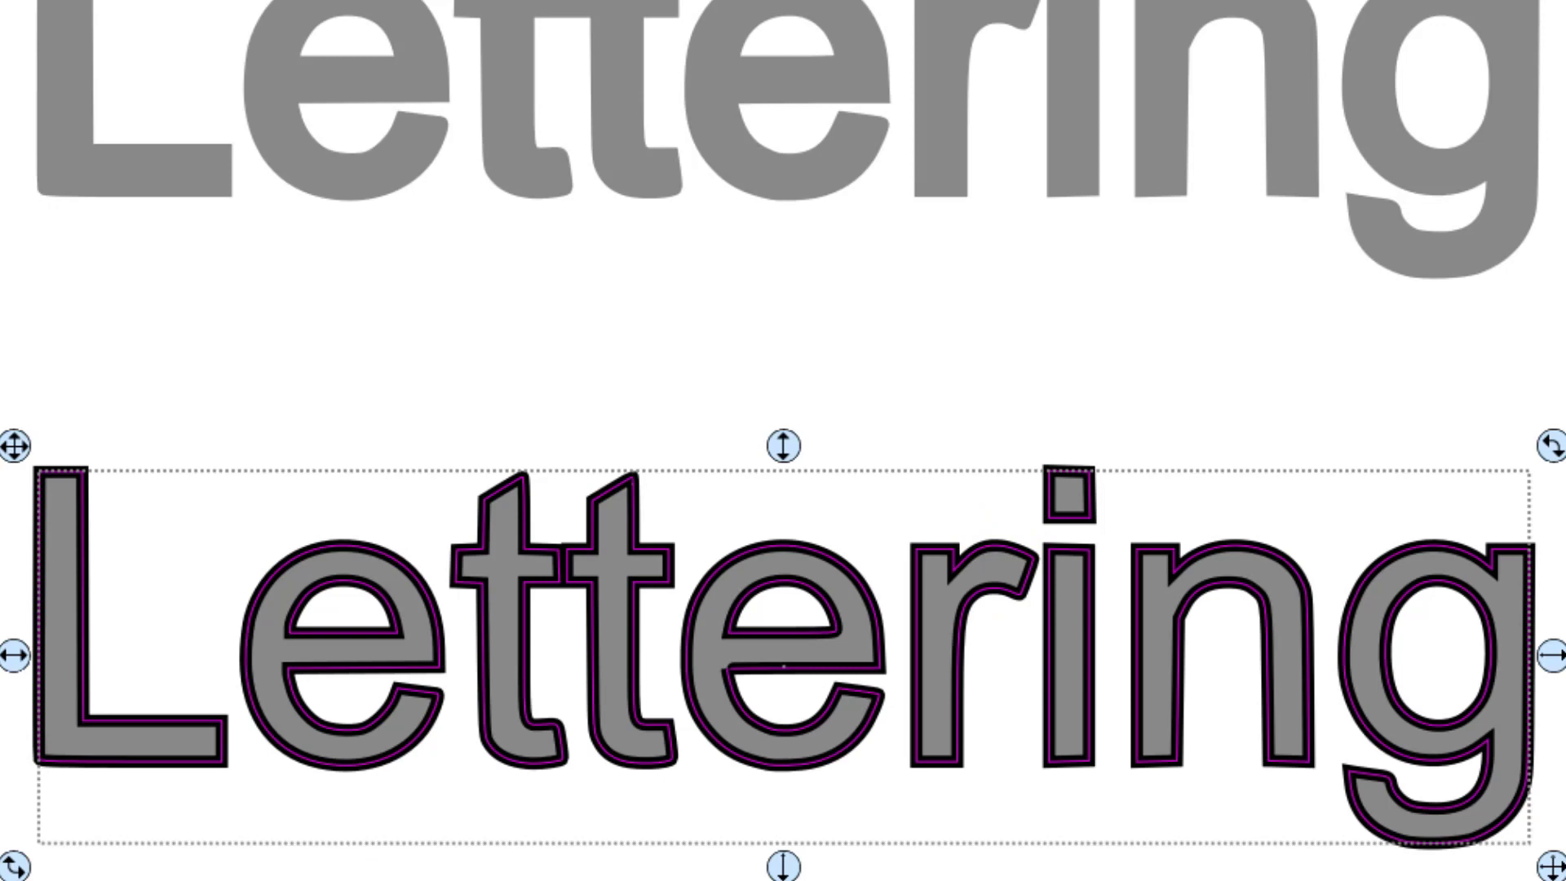
# - Give the pirate dragon's cut line a black Color stroke and increase the stroke width
pyautogui.hscroll(15, 783, 440)
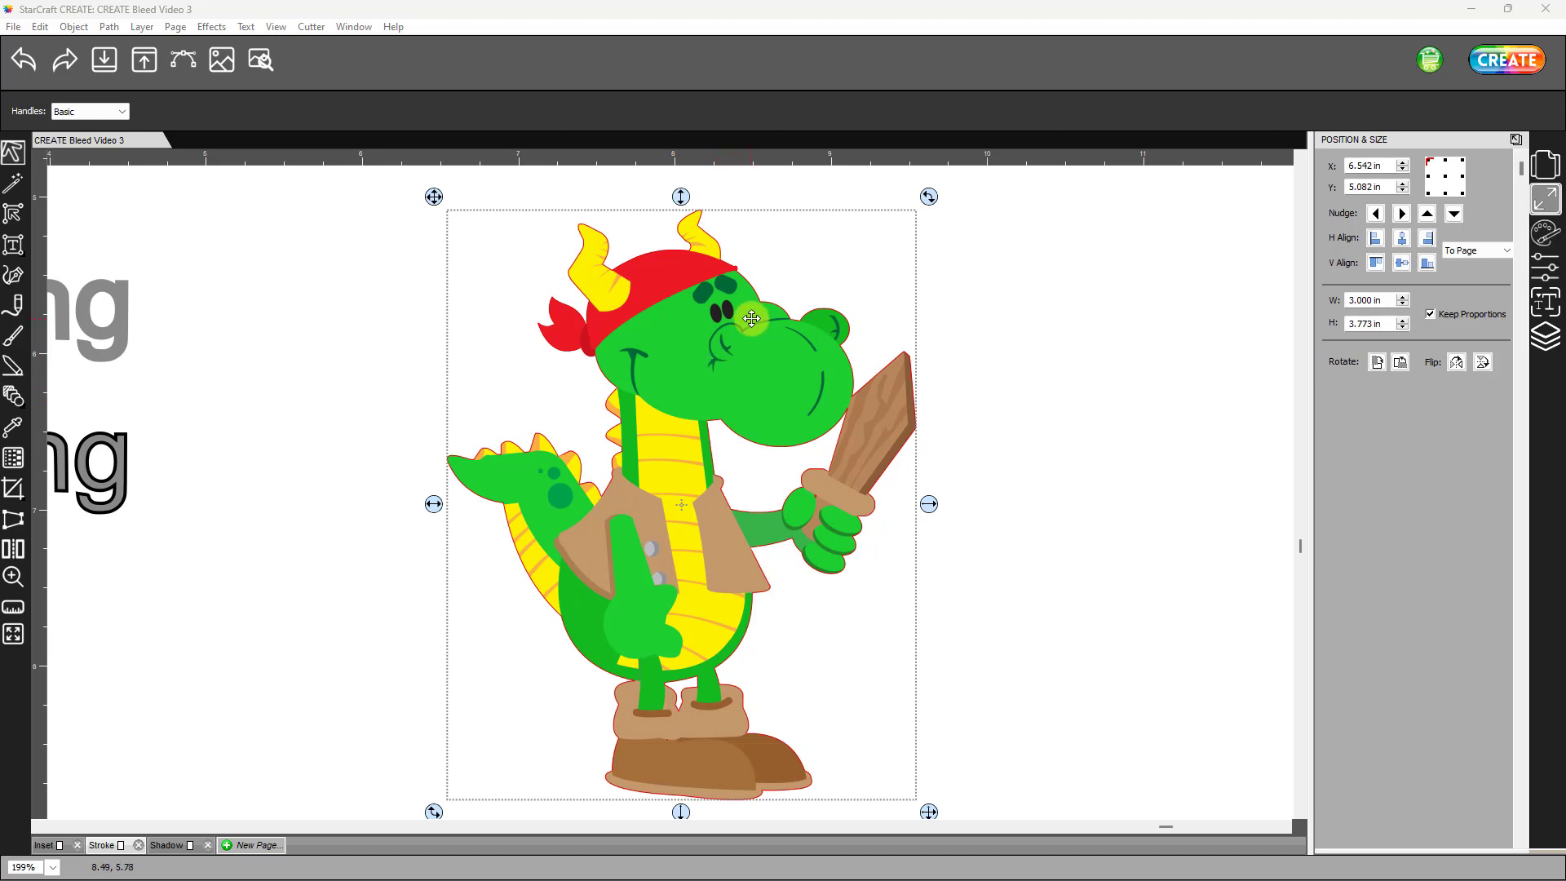
pyautogui.click(1546, 302)
pyautogui.click(1554, 334)
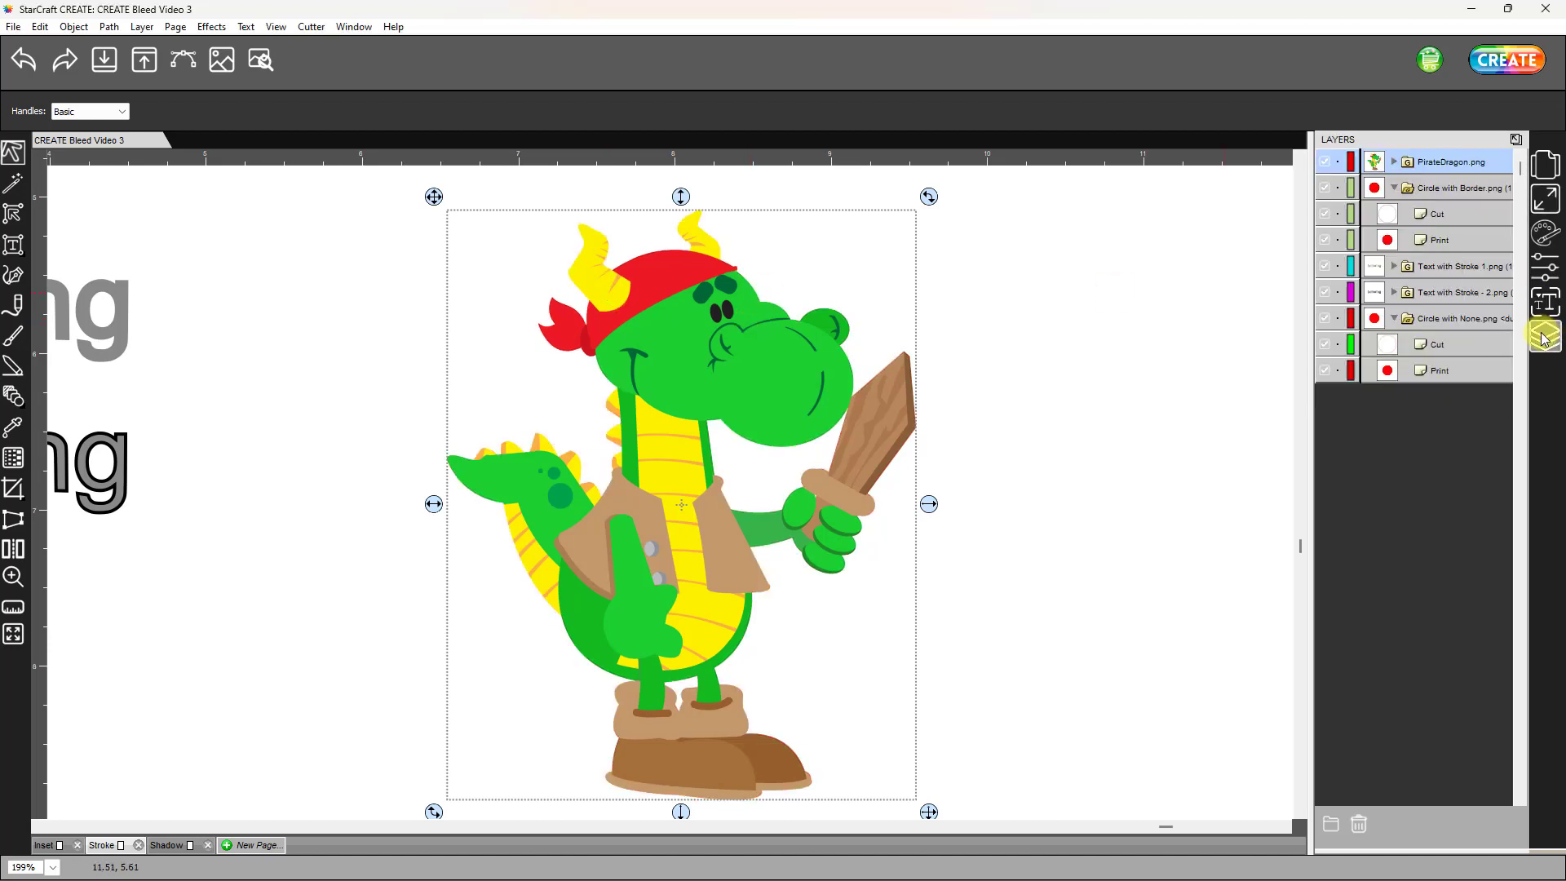
pyautogui.click(1395, 163)
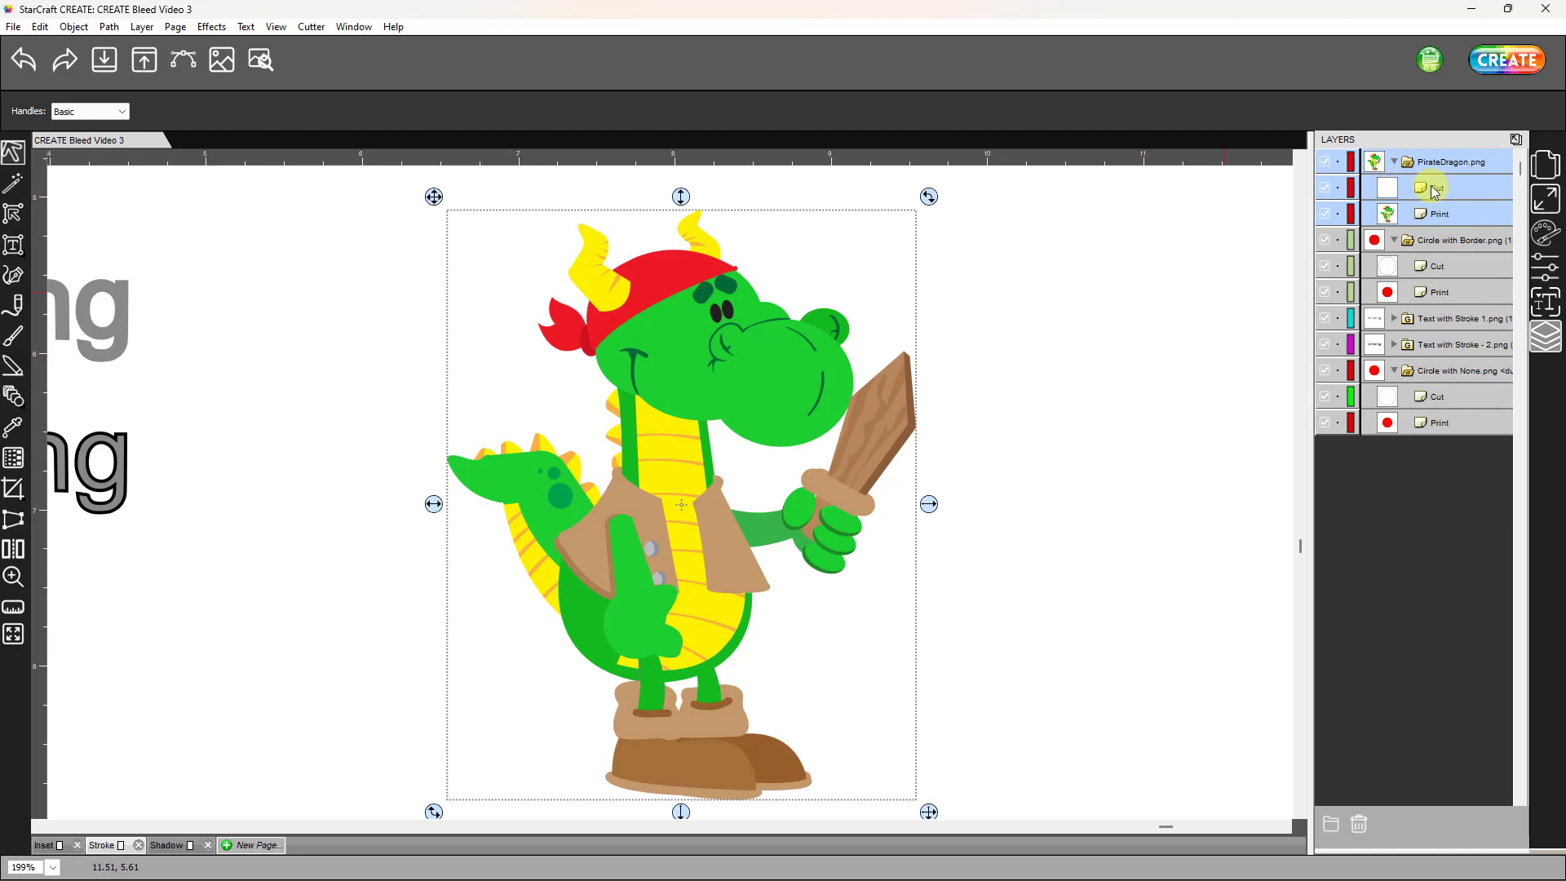
pyautogui.click(1546, 233)
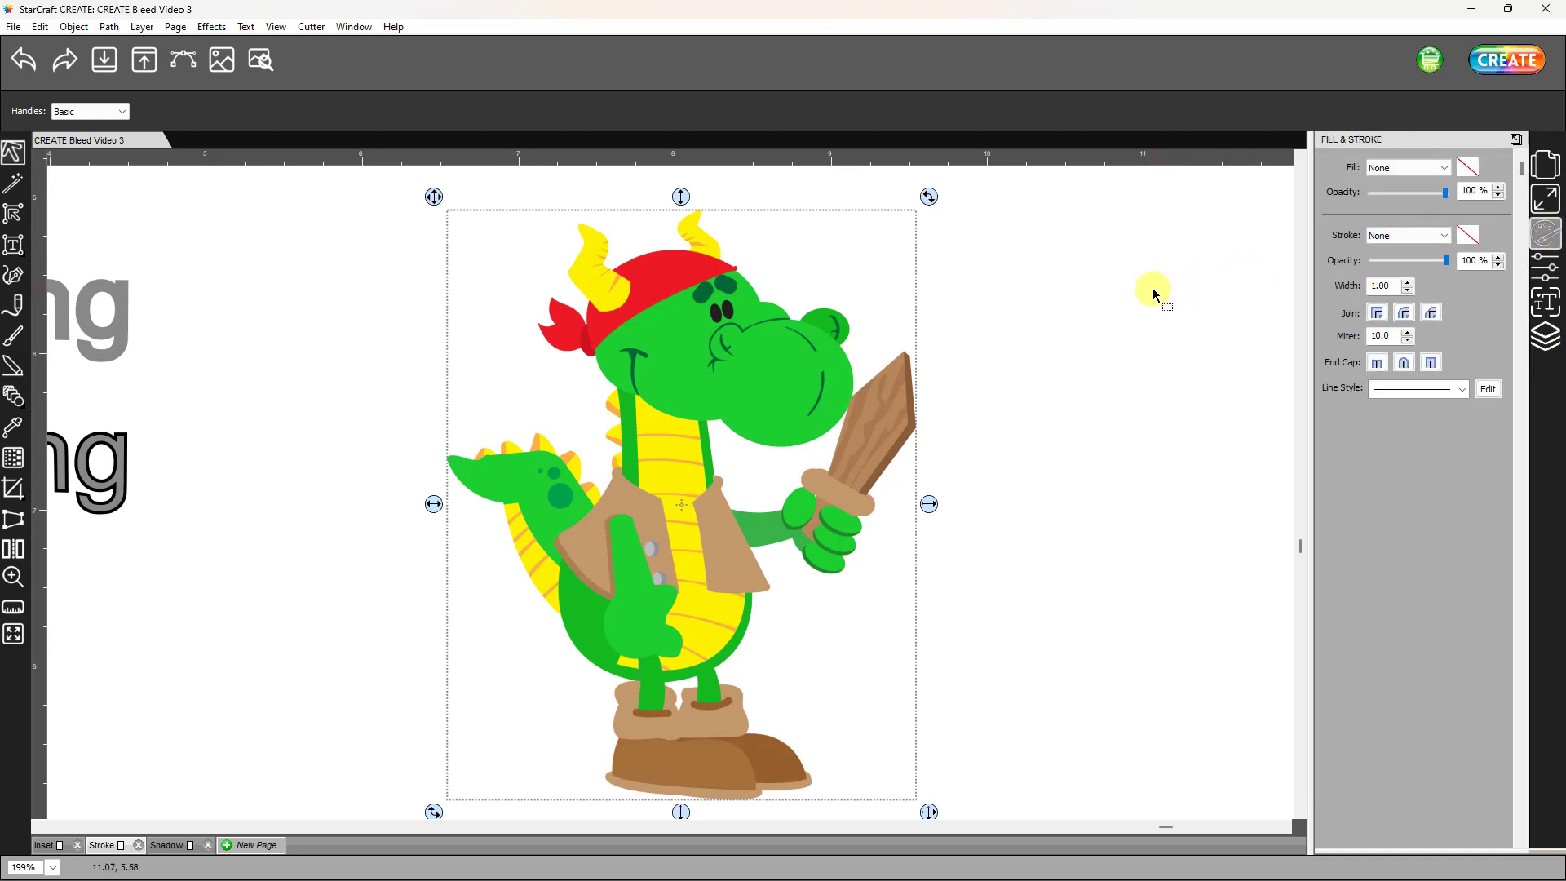
pyautogui.click(1444, 237)
pyautogui.click(1378, 261)
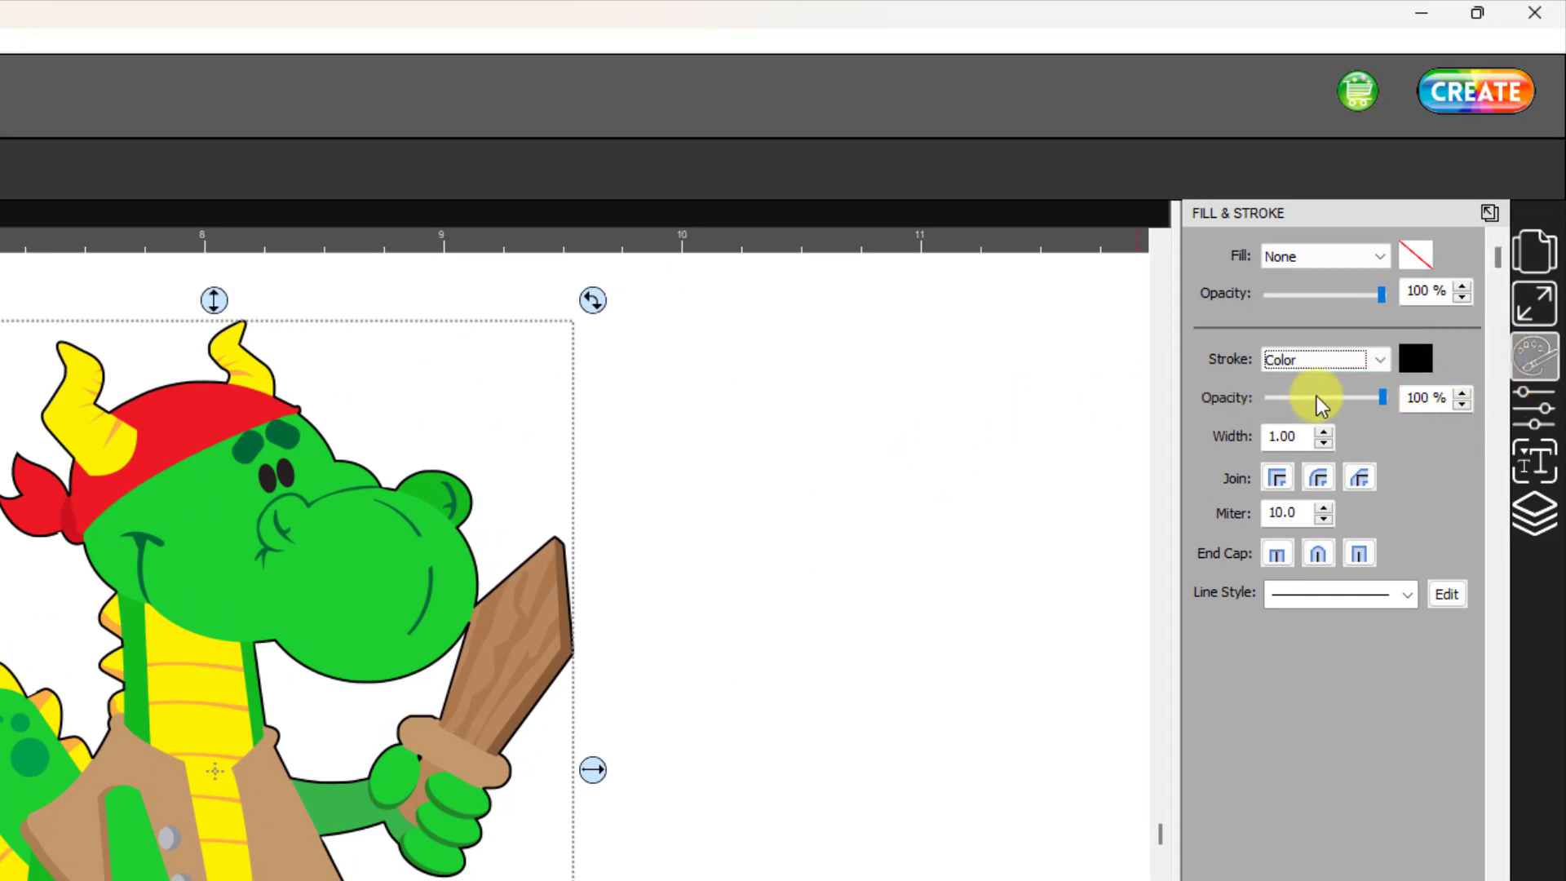
pyautogui.click(1323, 432)
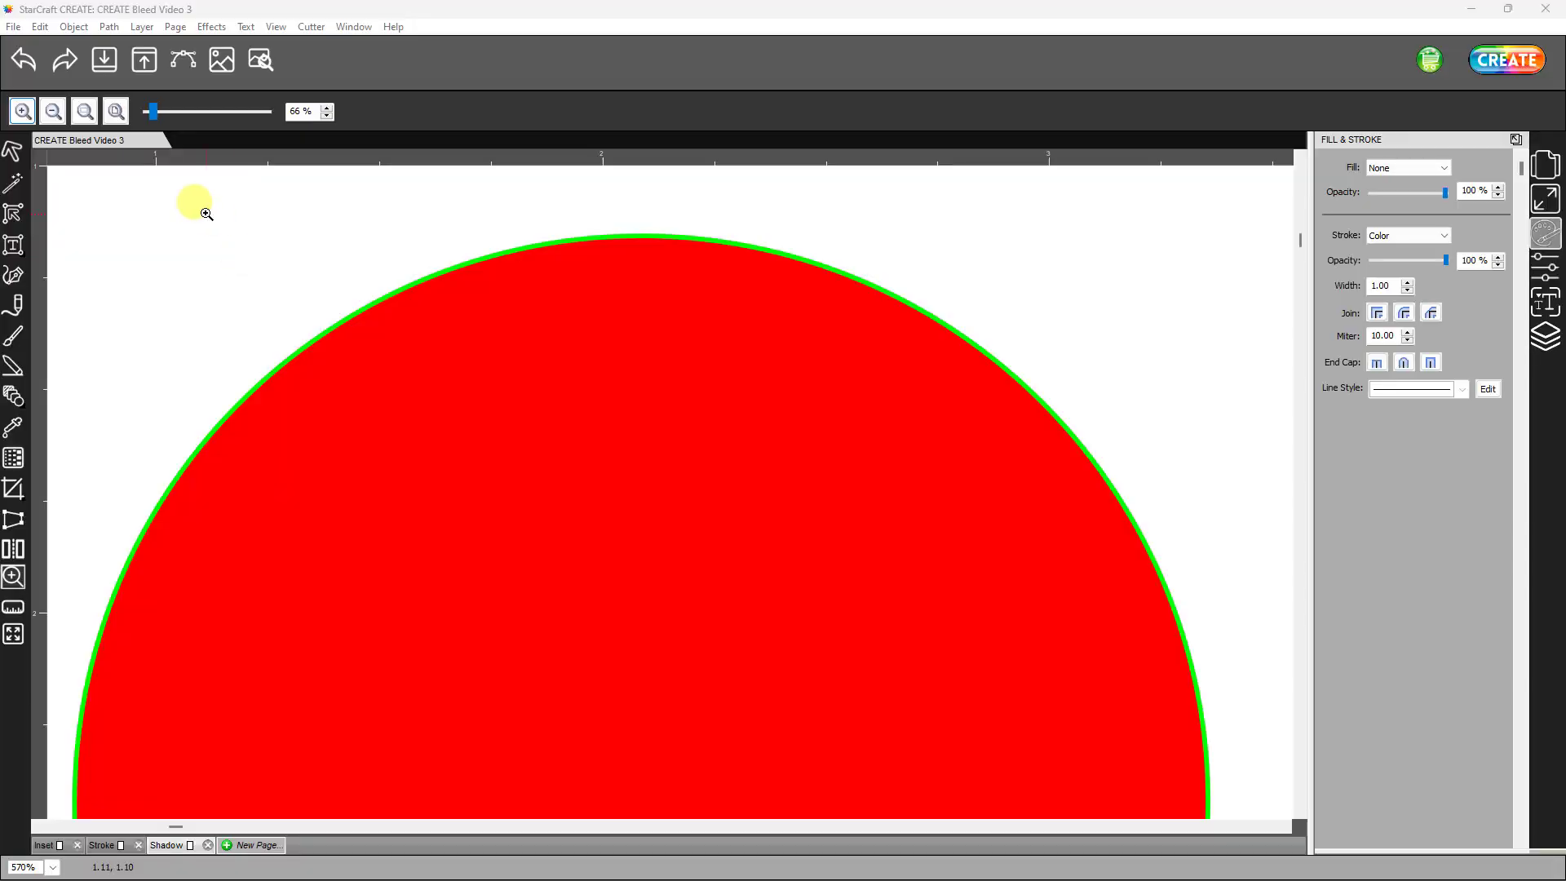
# - Start a Shadow Layer effect on the borderless circle's Cut path with a size of 0.02 in
pyautogui.click(13, 151)
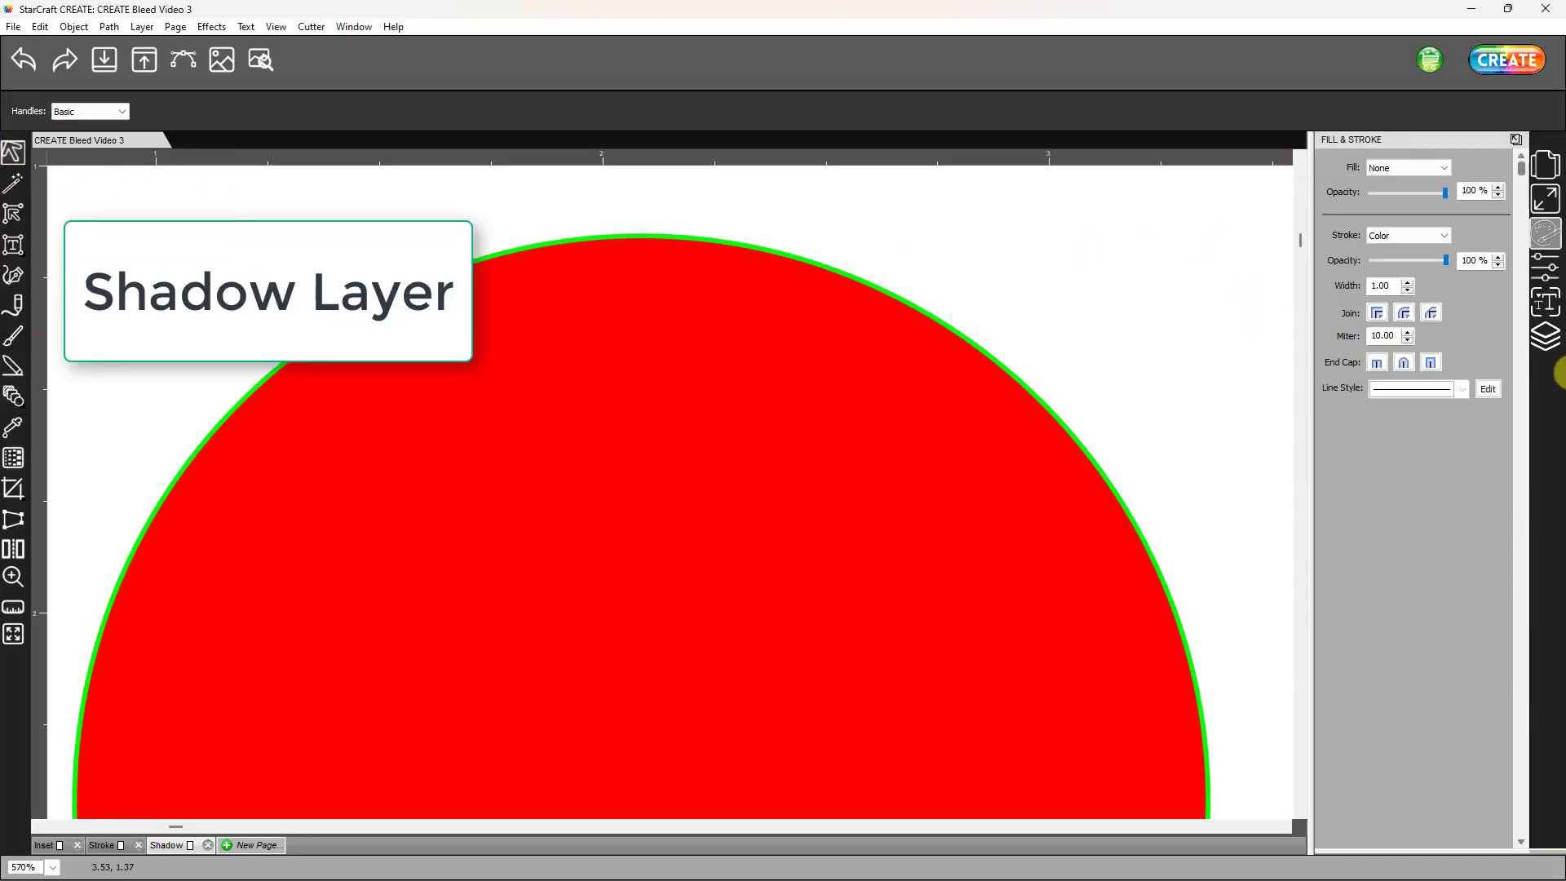
pyautogui.click(1546, 336)
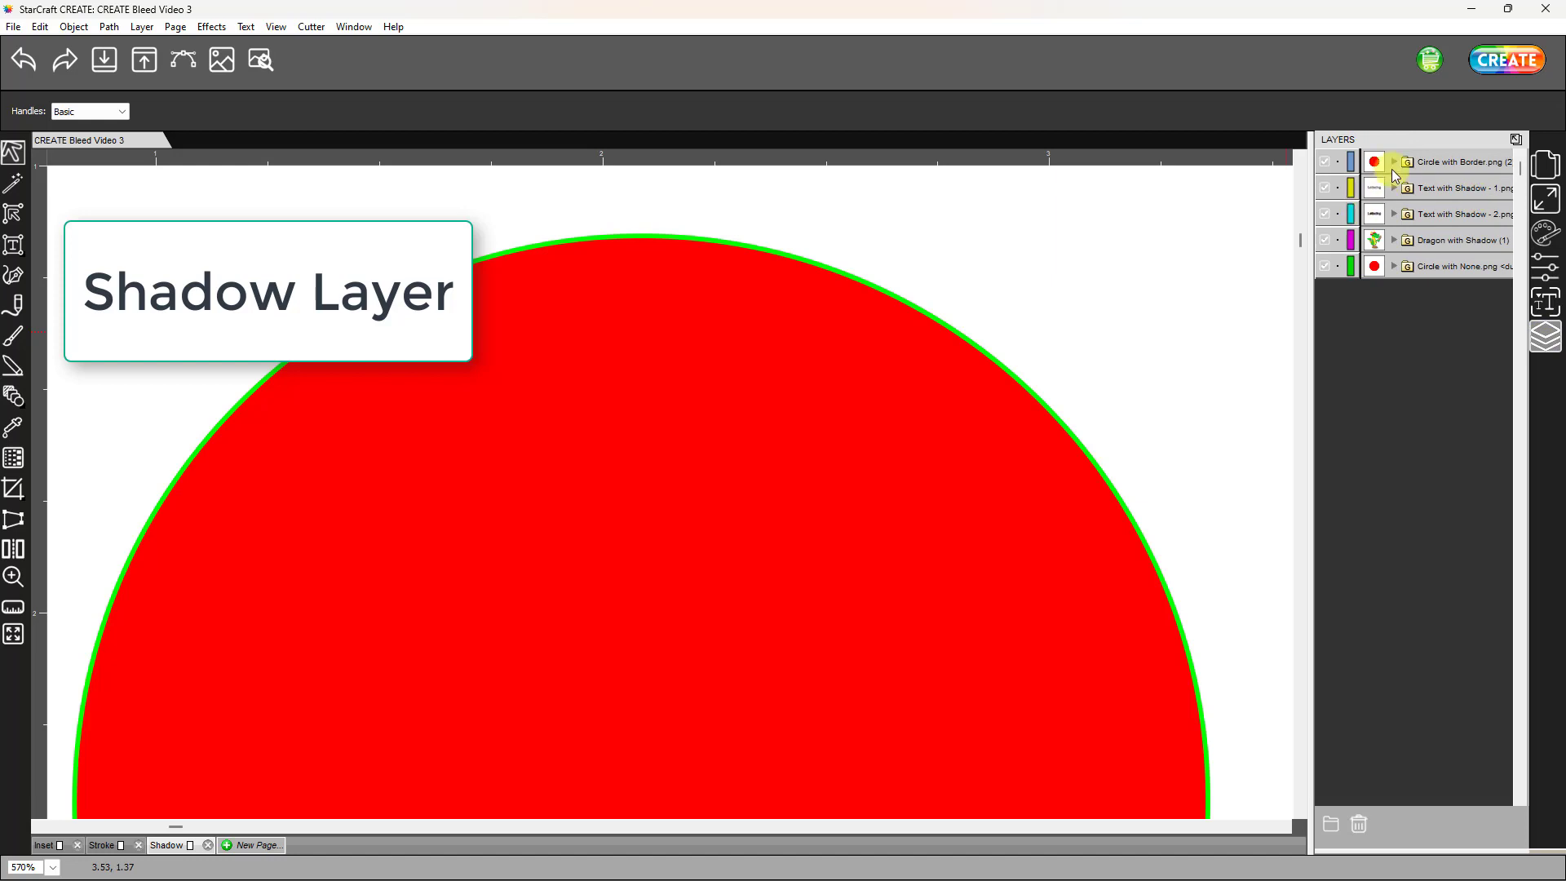
pyautogui.click(1423, 269)
pyautogui.click(1426, 294)
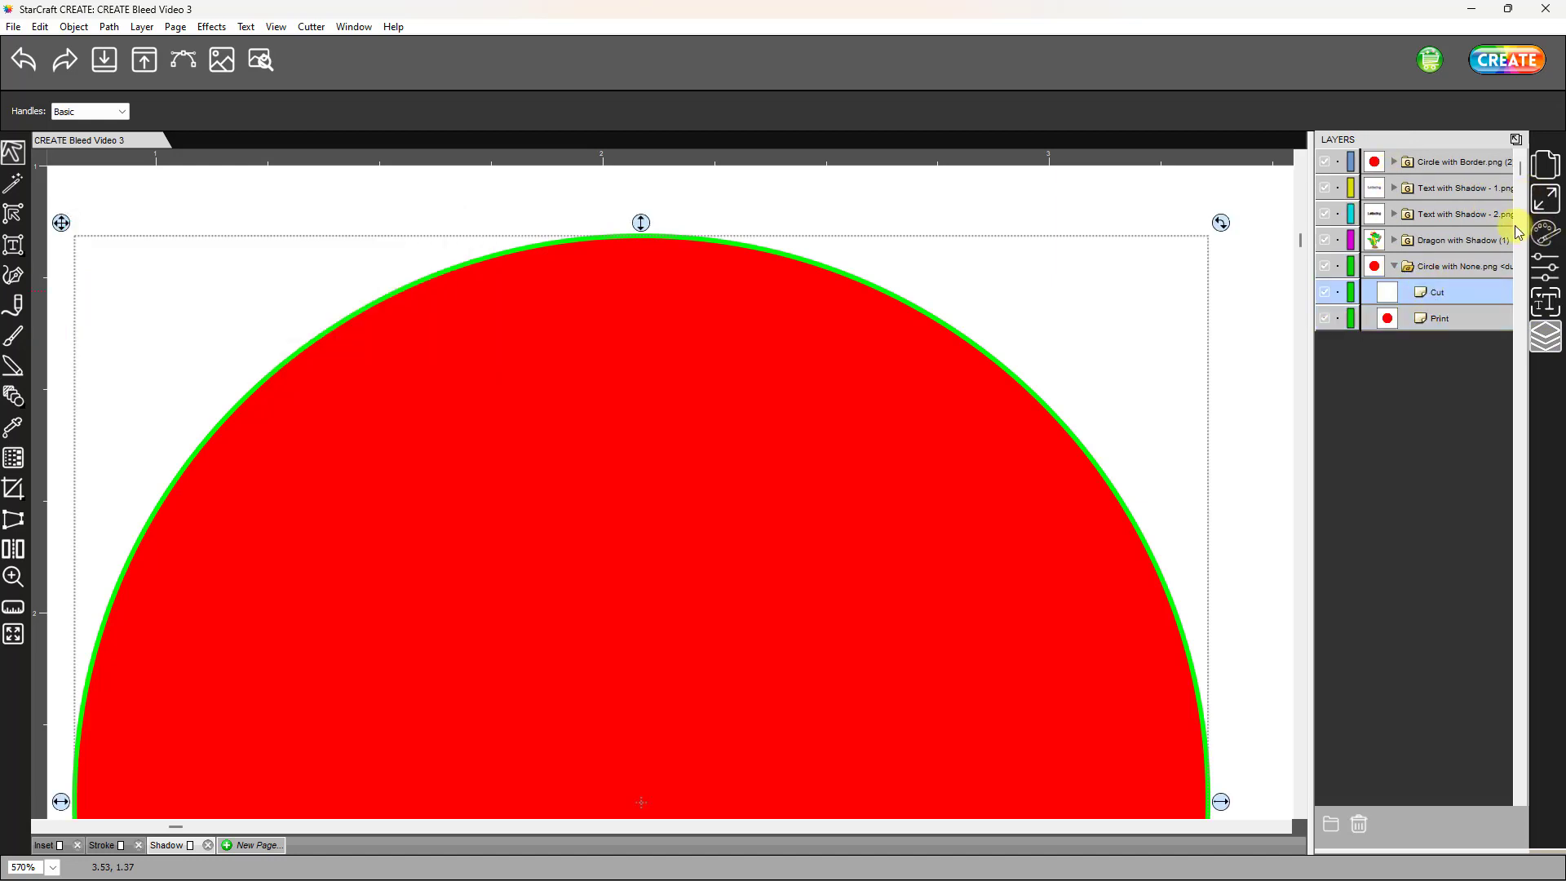
pyautogui.click(216, 29)
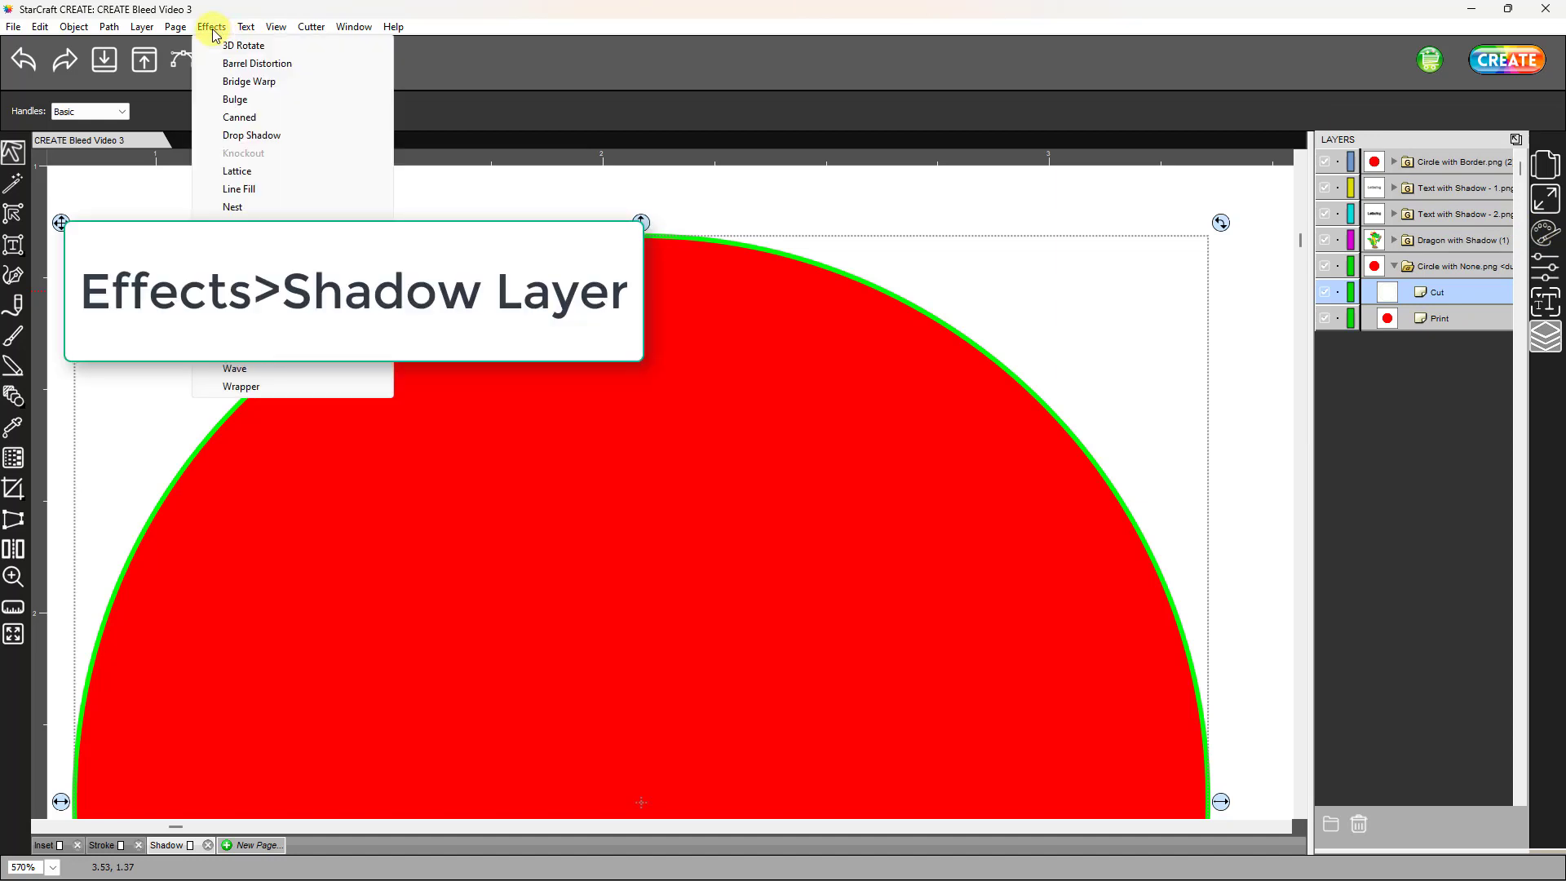
pyautogui.click(246, 314)
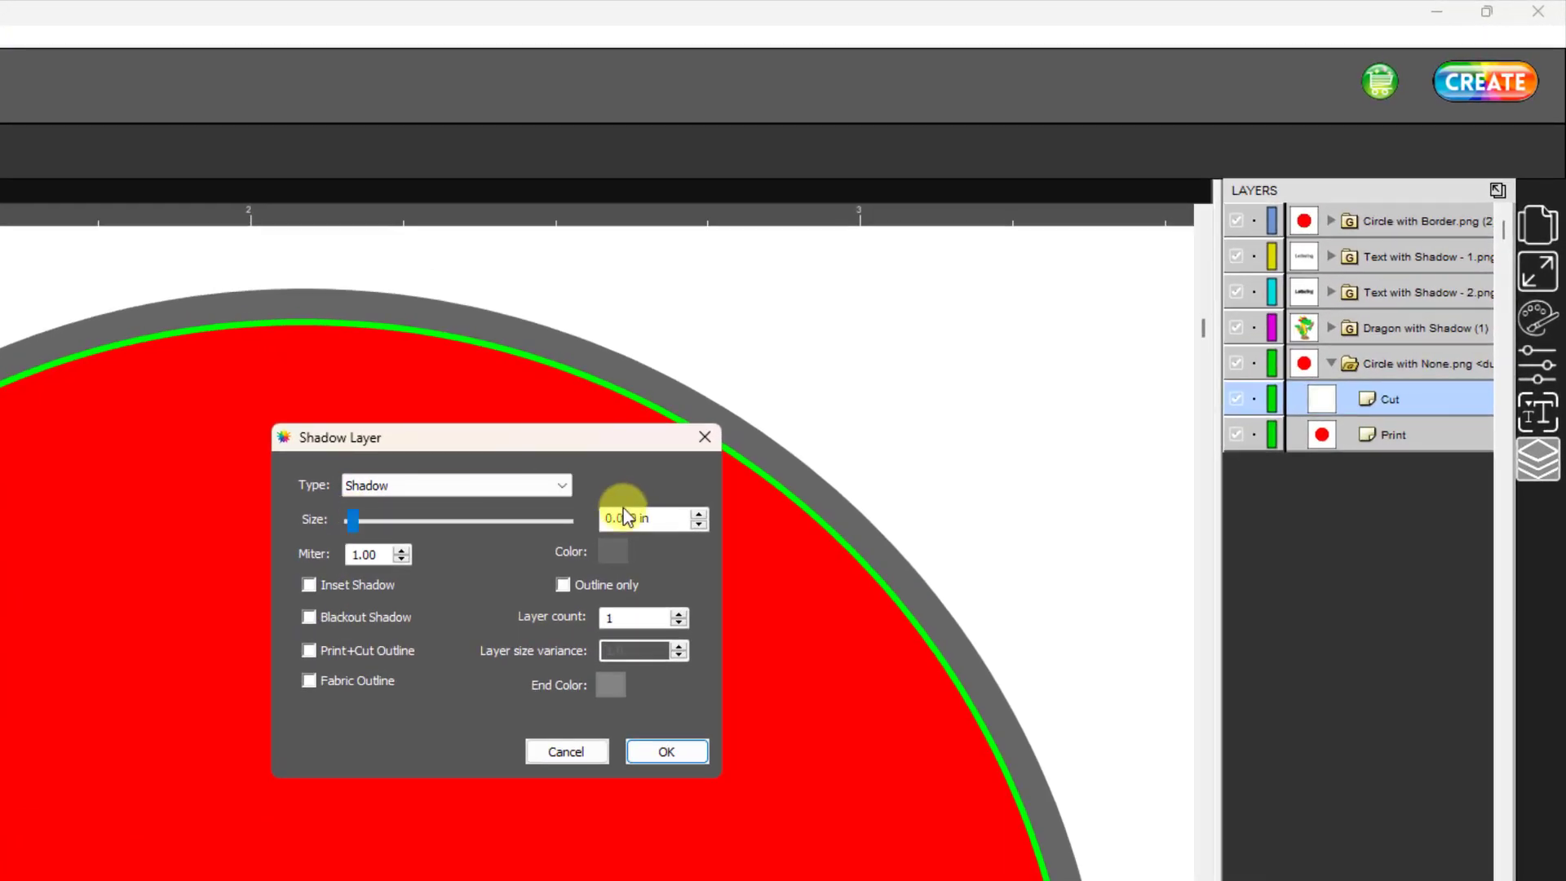
pyautogui.doubleClick(664, 518)
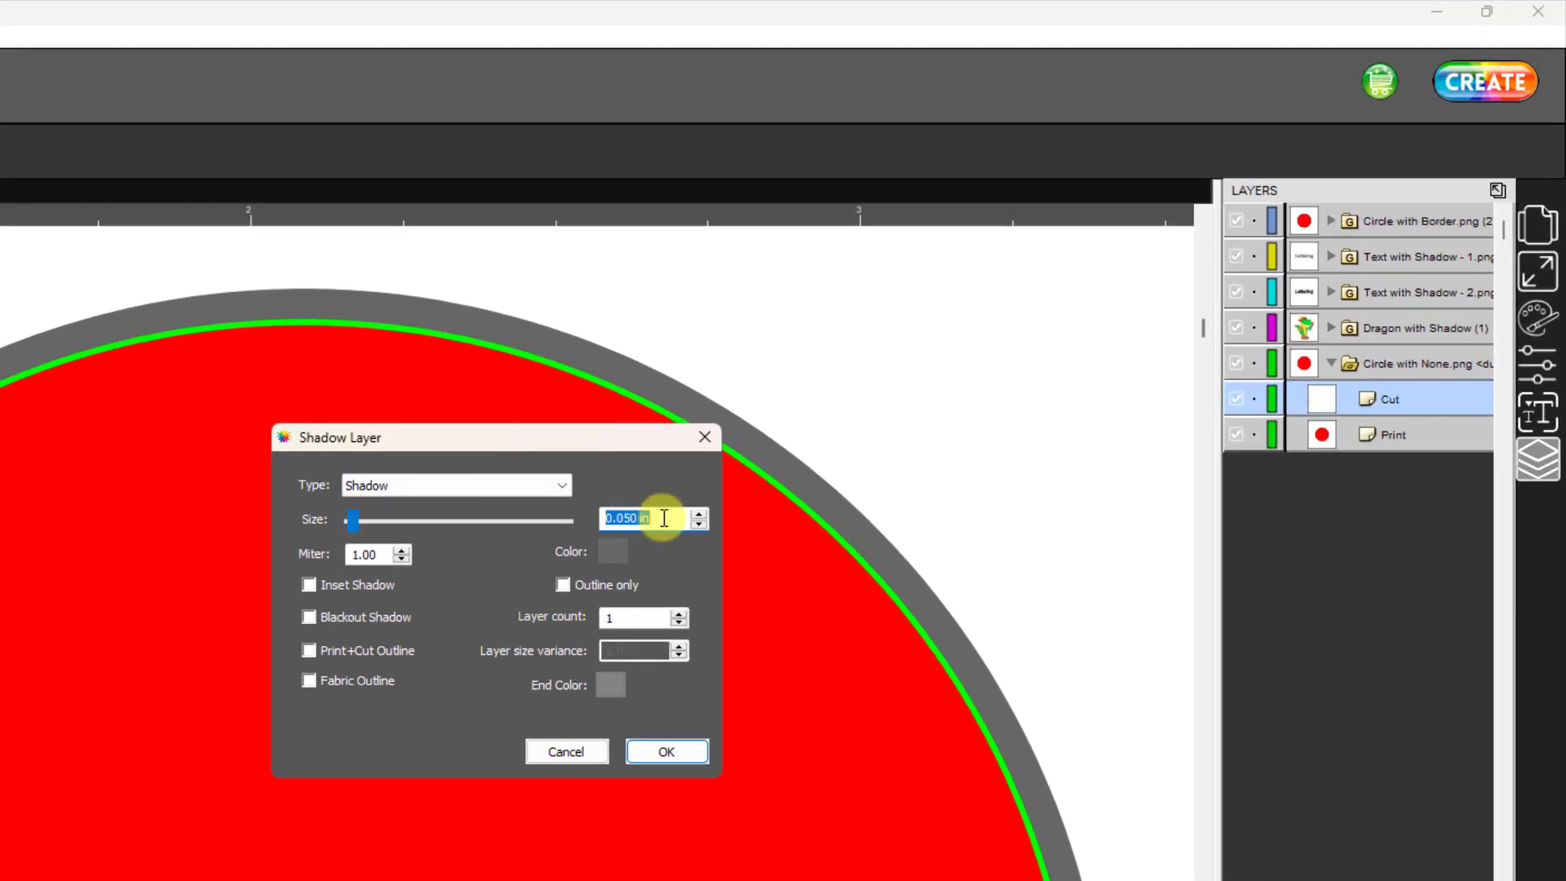
pyautogui.write('0.02')
# - Color the borderless circle's shadow red, FF0000, and apply the Shadow Layer effect
pyautogui.click(612, 553)
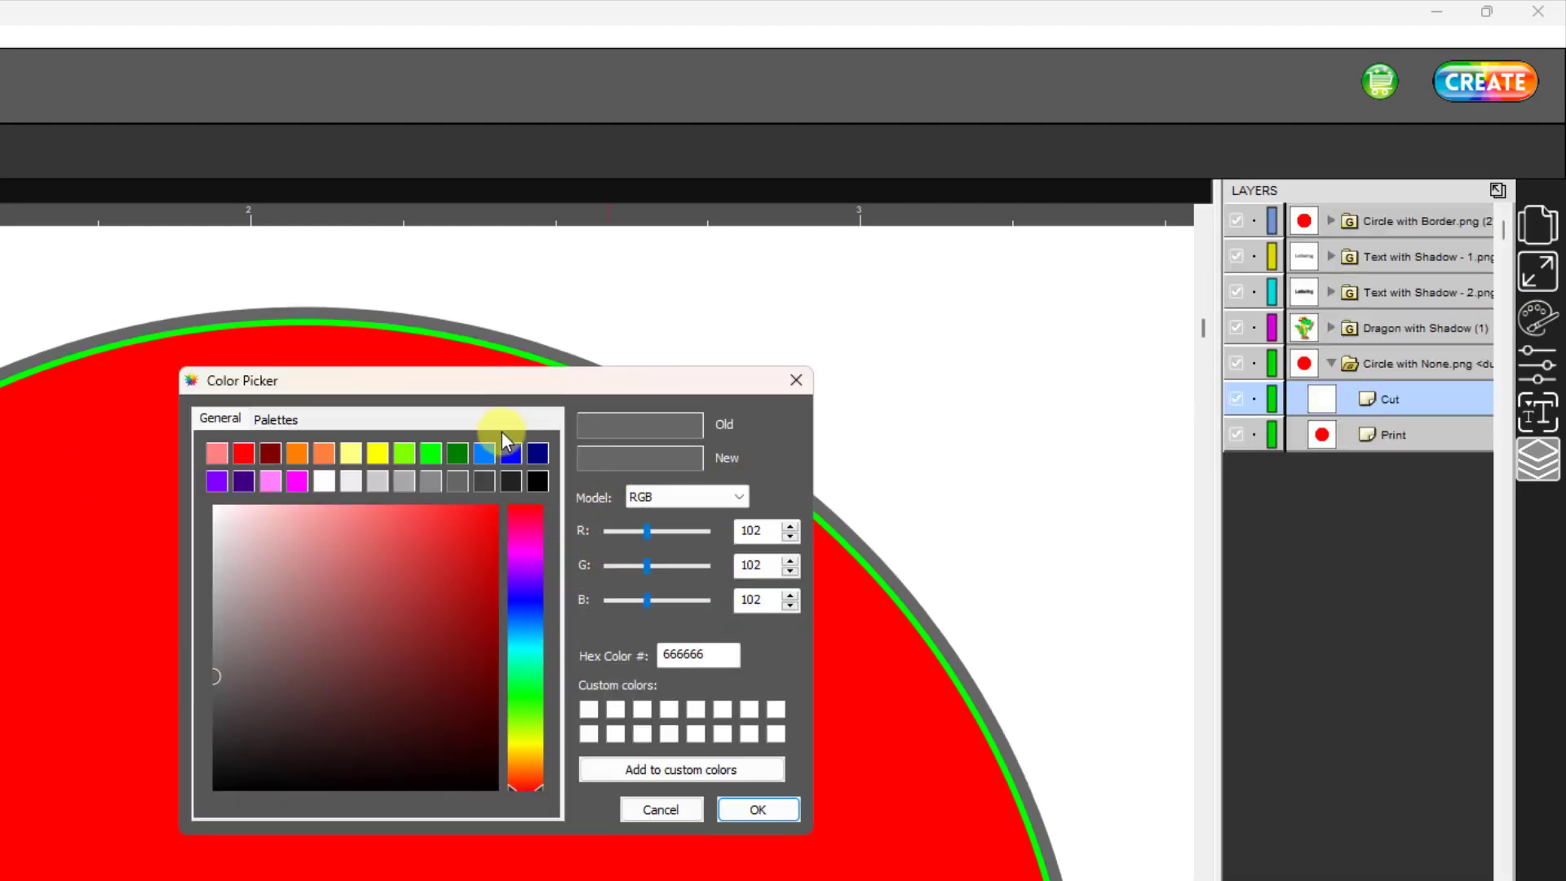
pyautogui.click(247, 454)
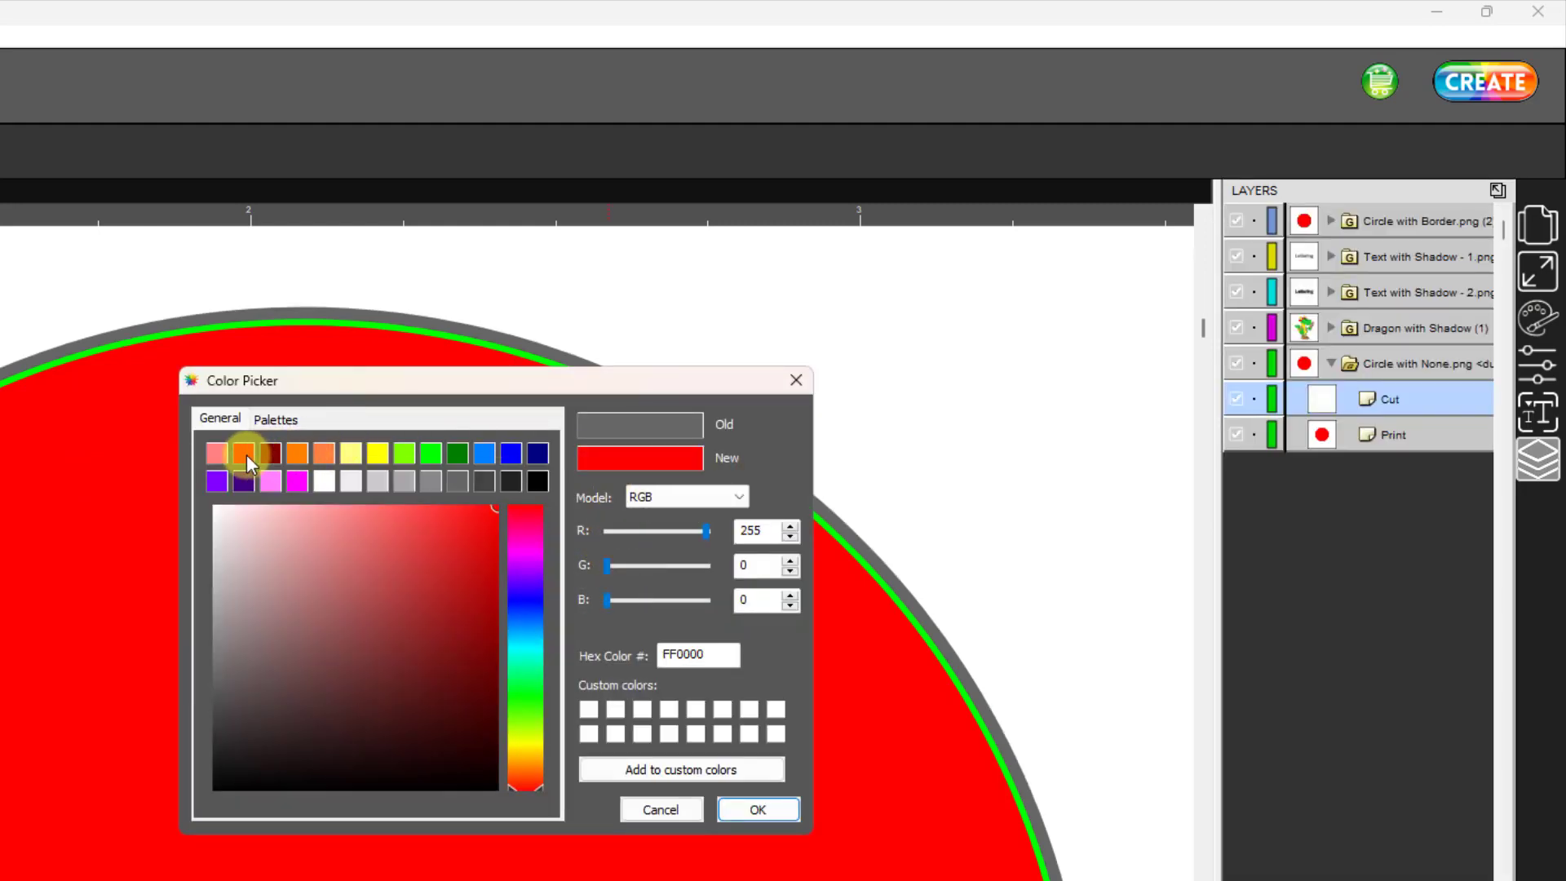
pyautogui.click(795, 810)
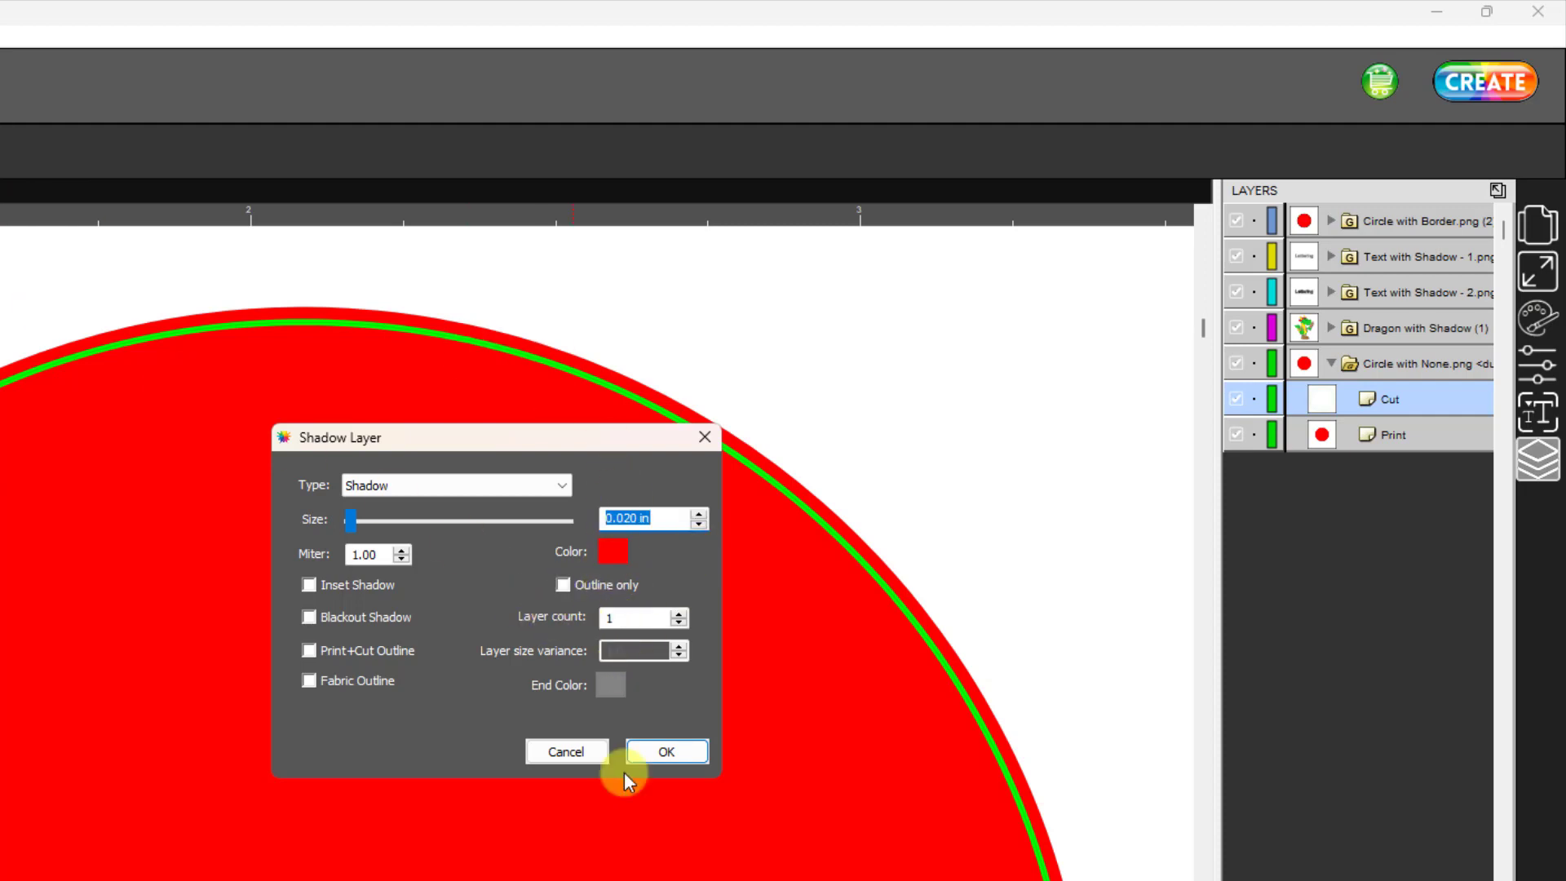
pyautogui.click(667, 751)
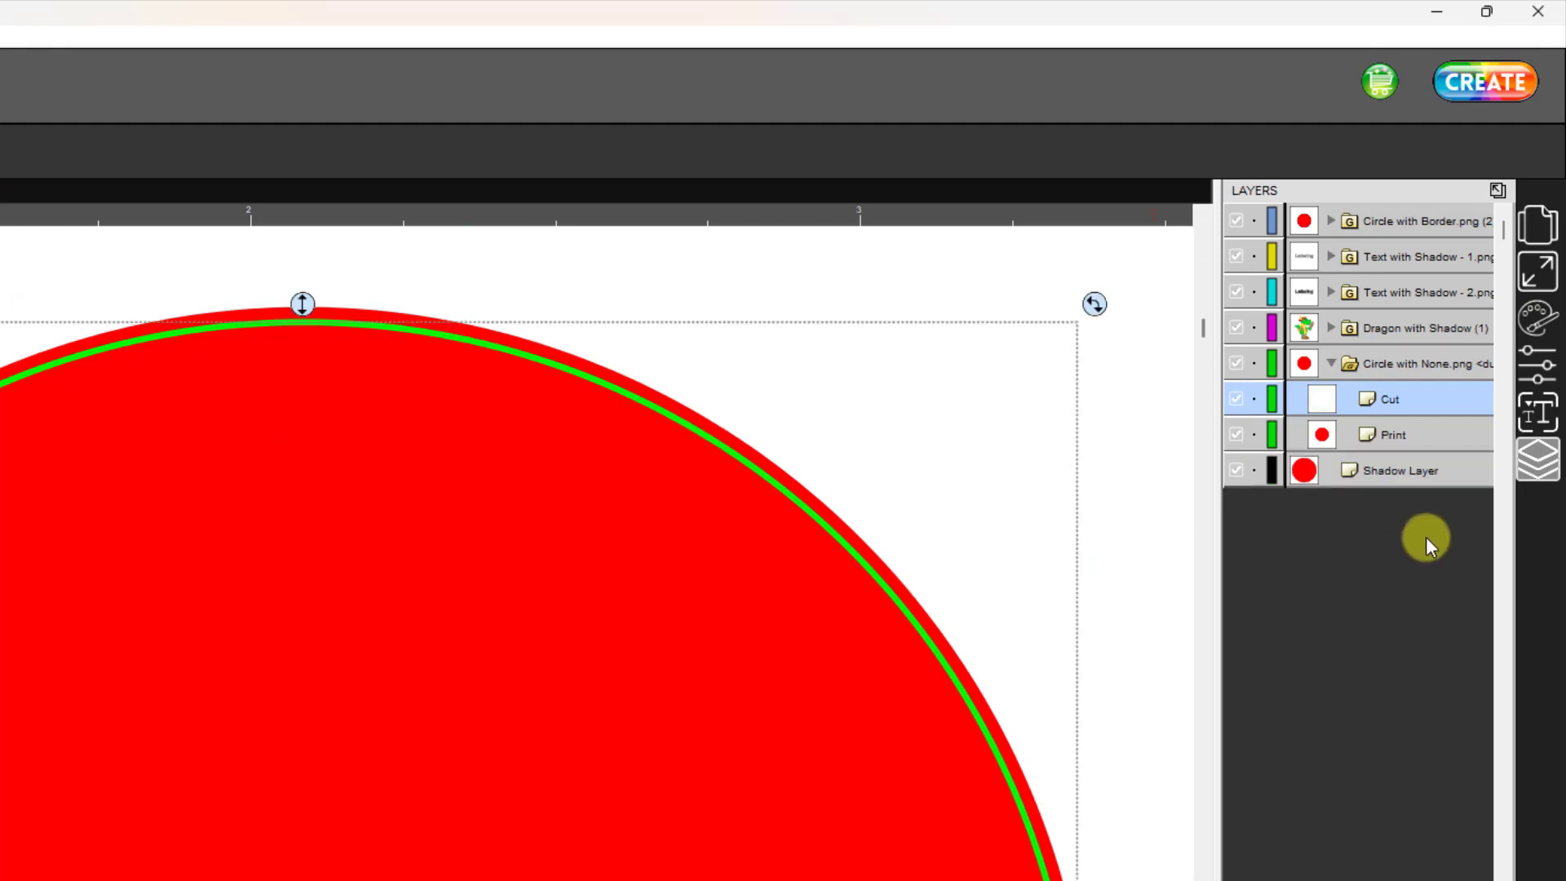
# - Set the stroke width of the borderless circle's cut line to 0.10
pyautogui.click(1539, 317)
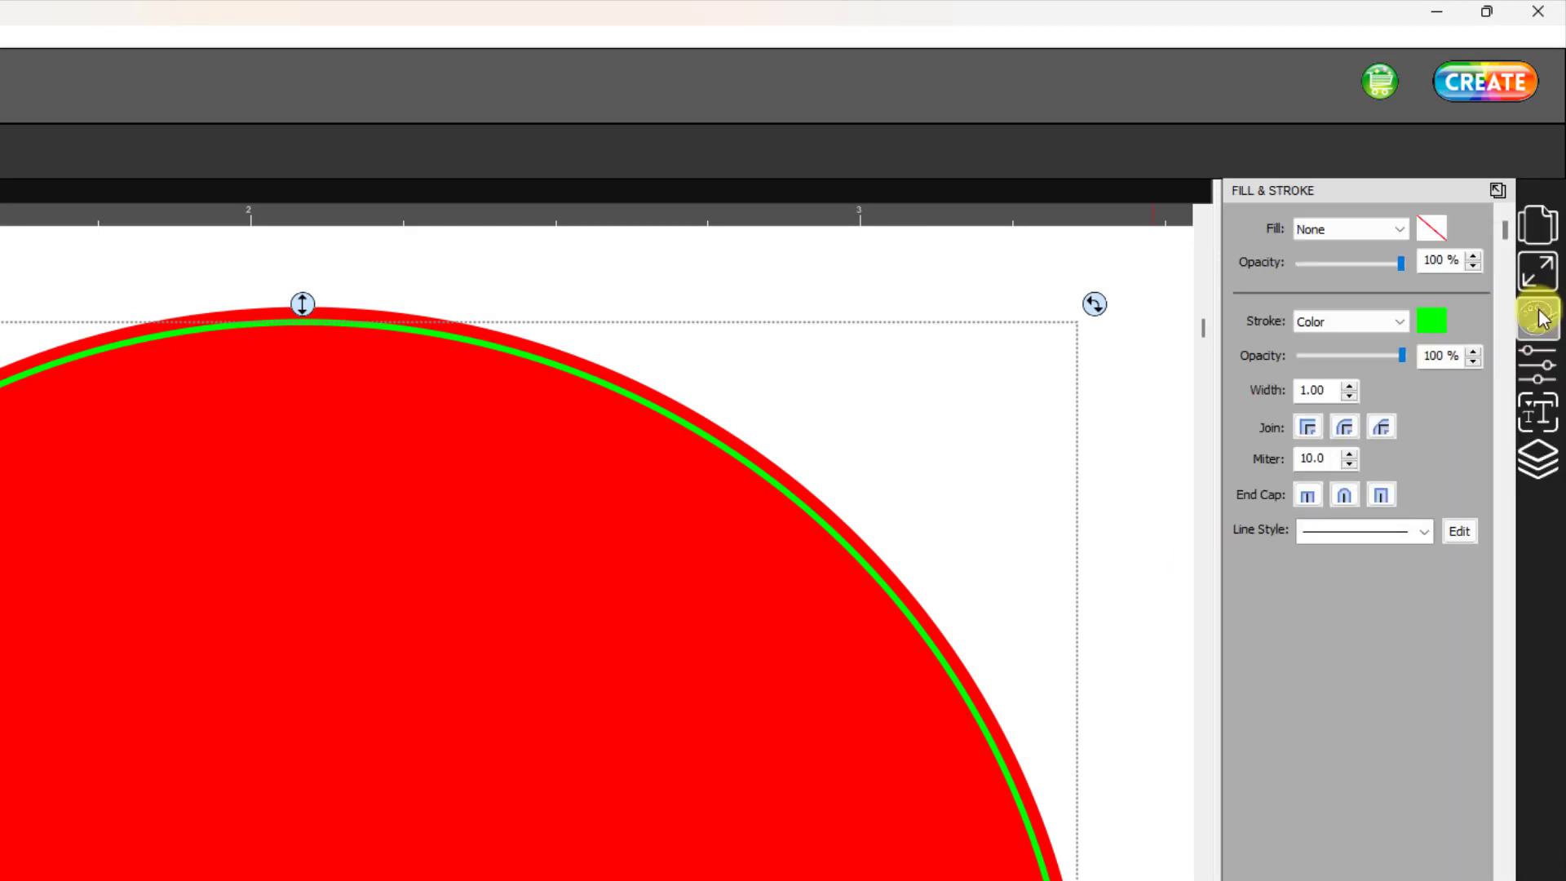
pyautogui.click(1350, 397)
pyautogui.click(552, 374)
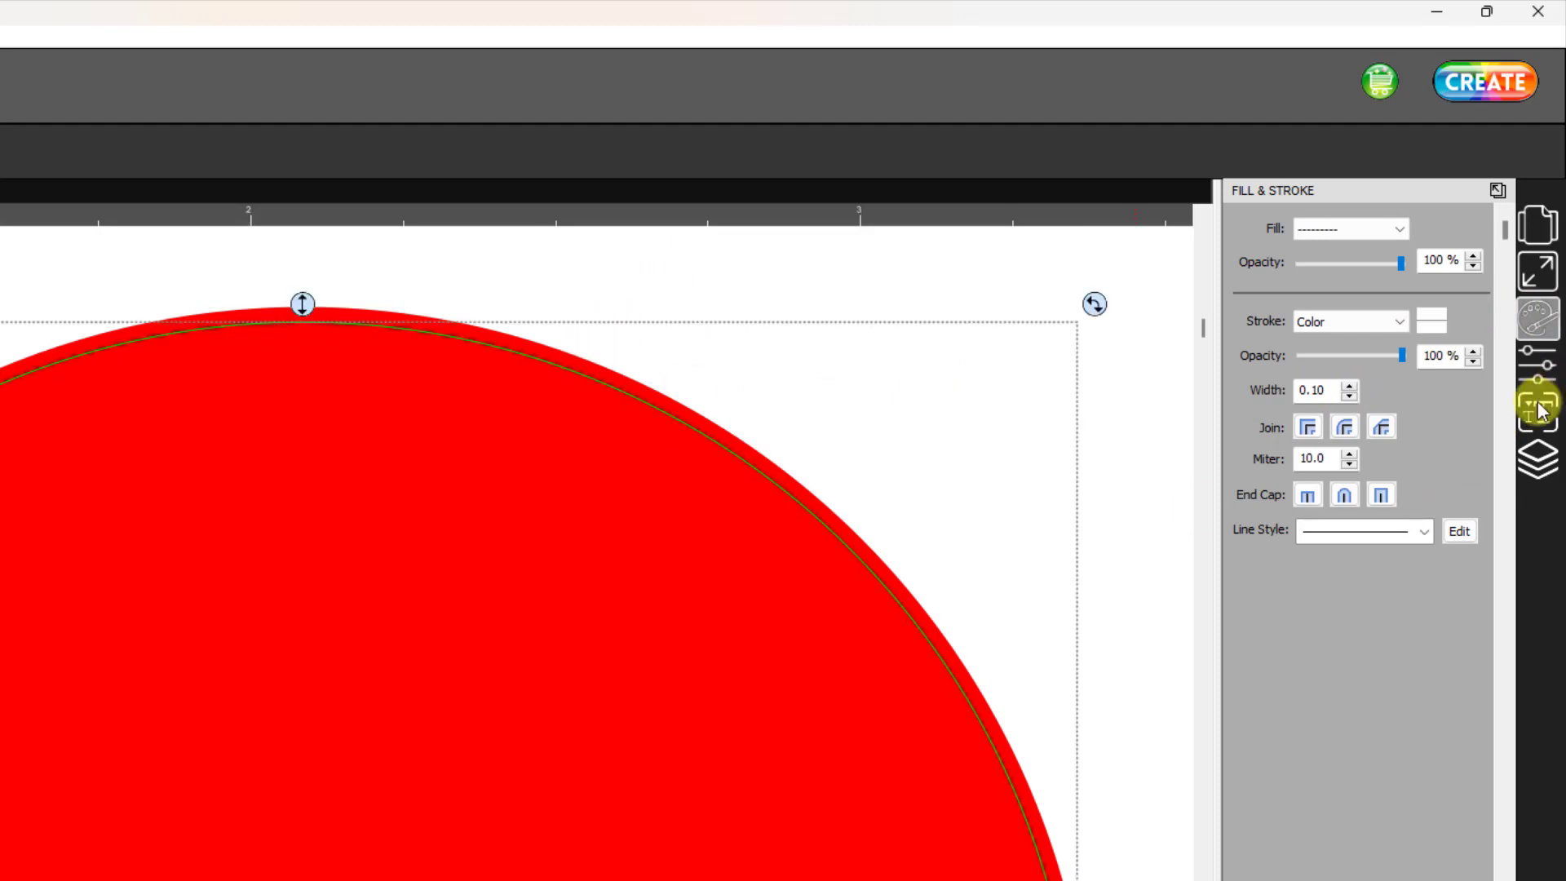
# - Set the Cut Line Type of the red shadow layer to (Print+Cut) Print Only
pyautogui.click(1538, 451)
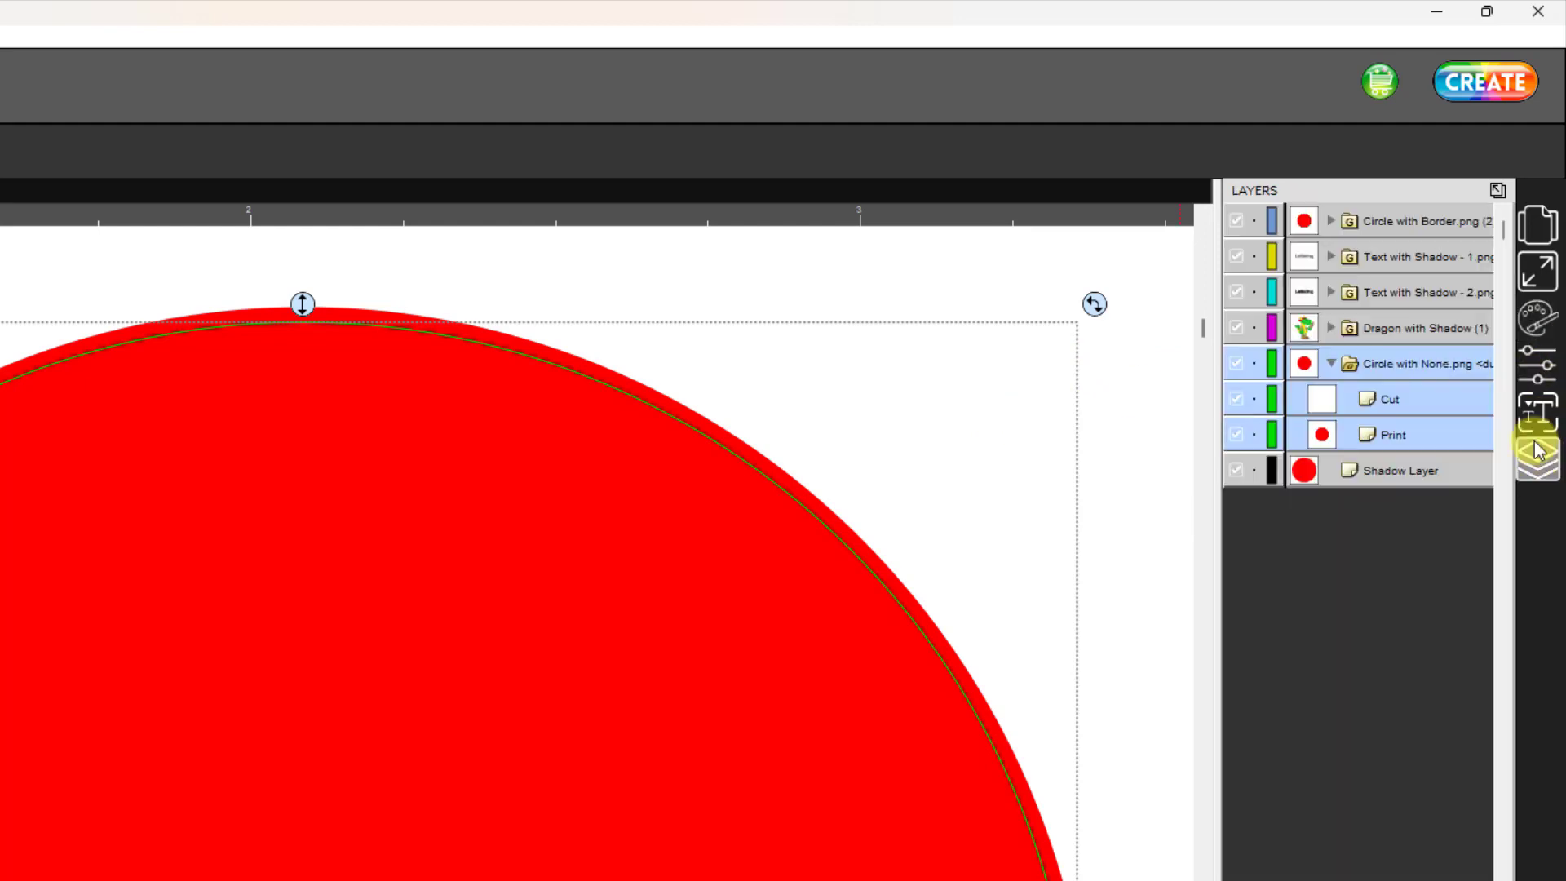
pyautogui.click(1420, 472)
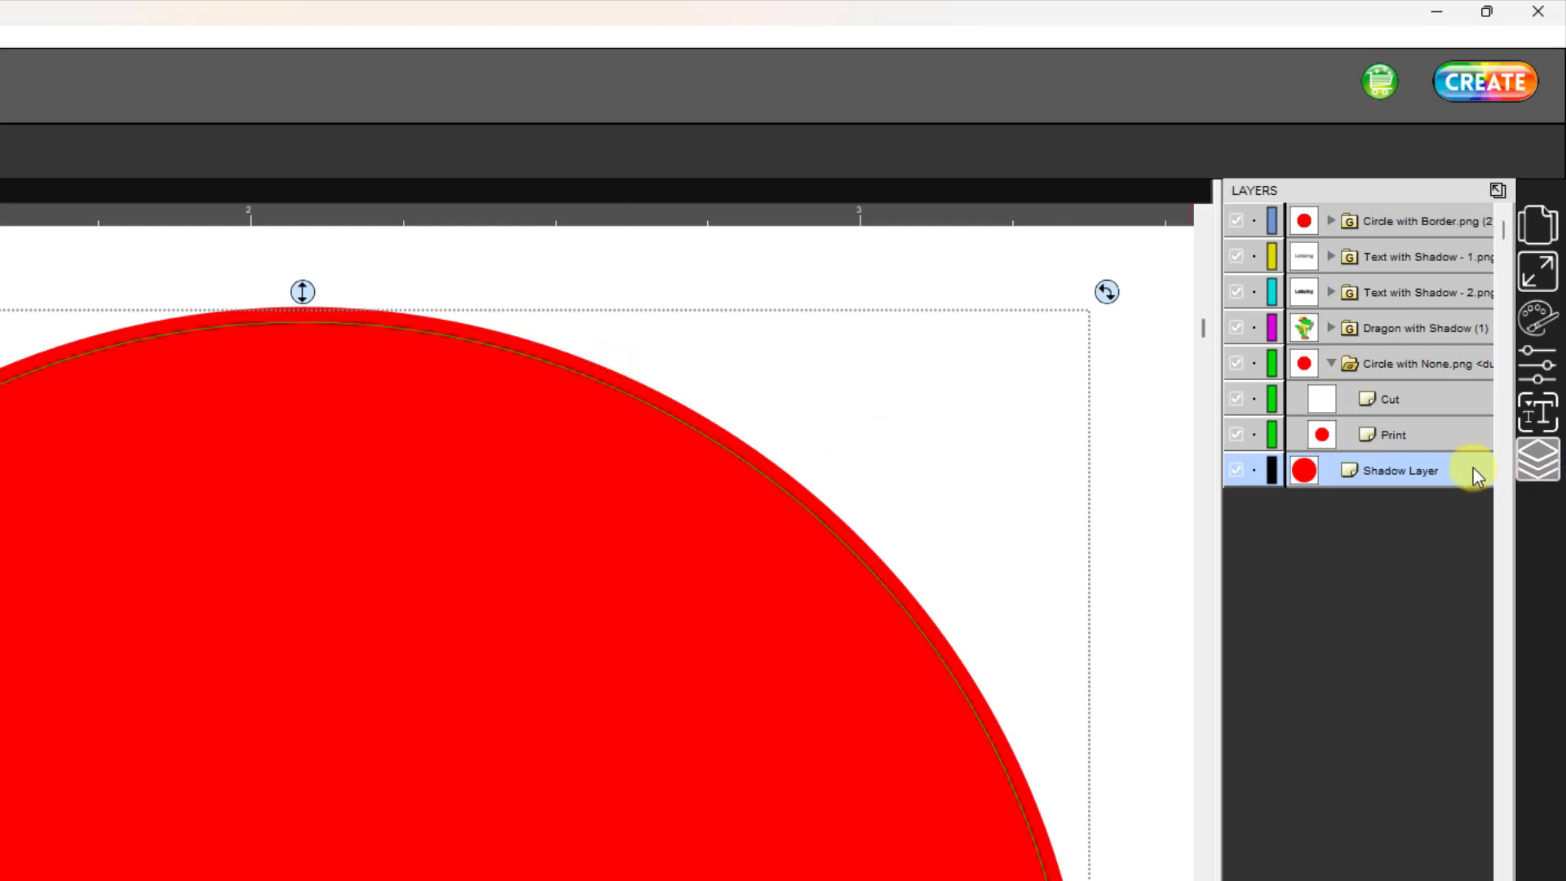
pyautogui.click(1538, 364)
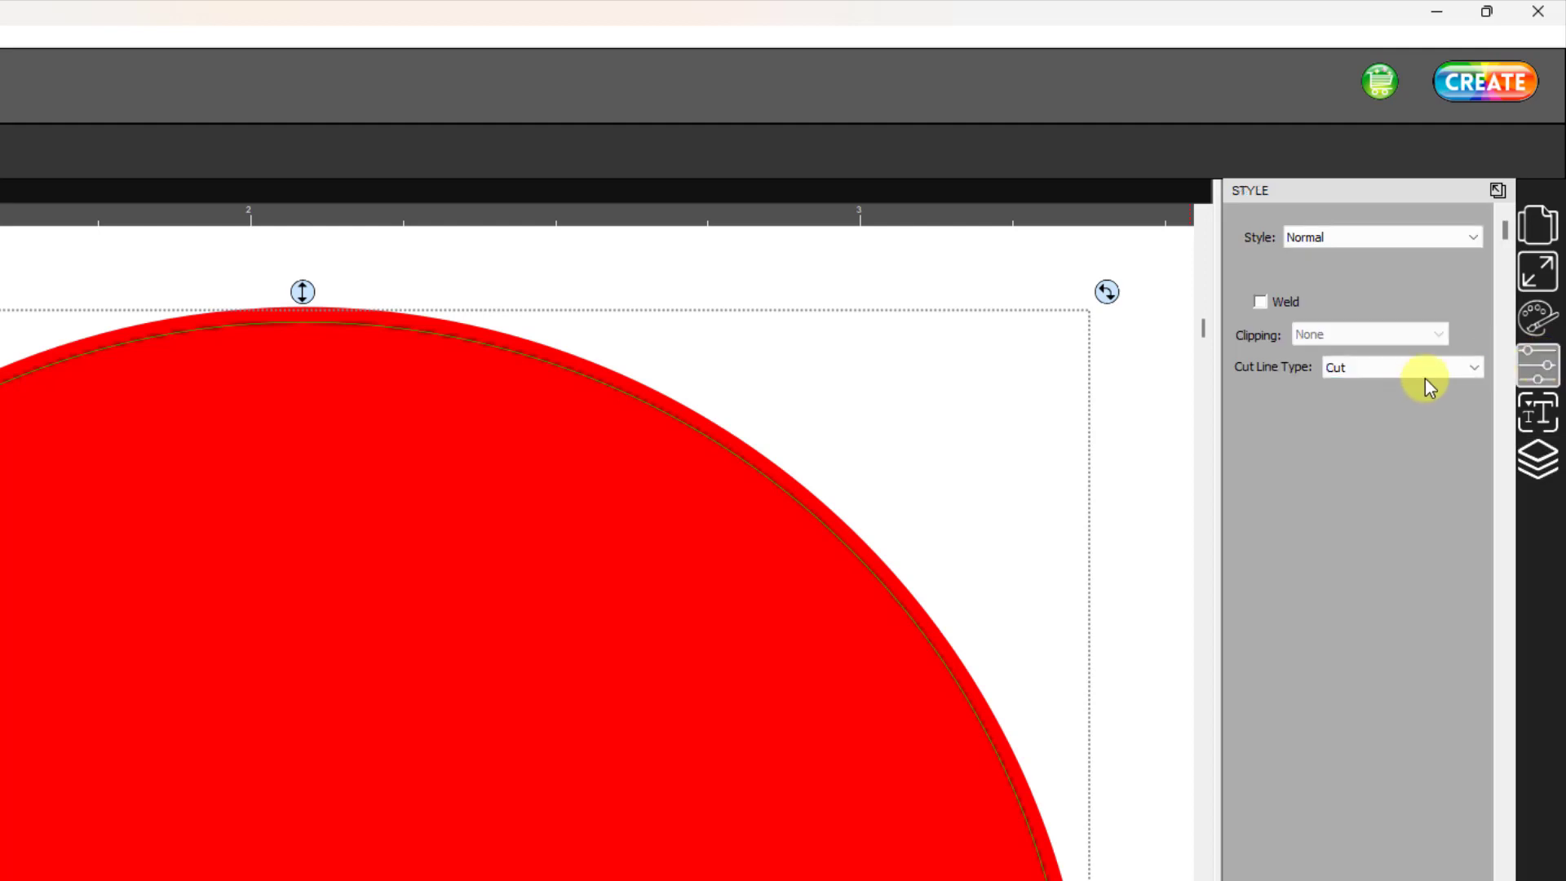
pyautogui.click(1476, 371)
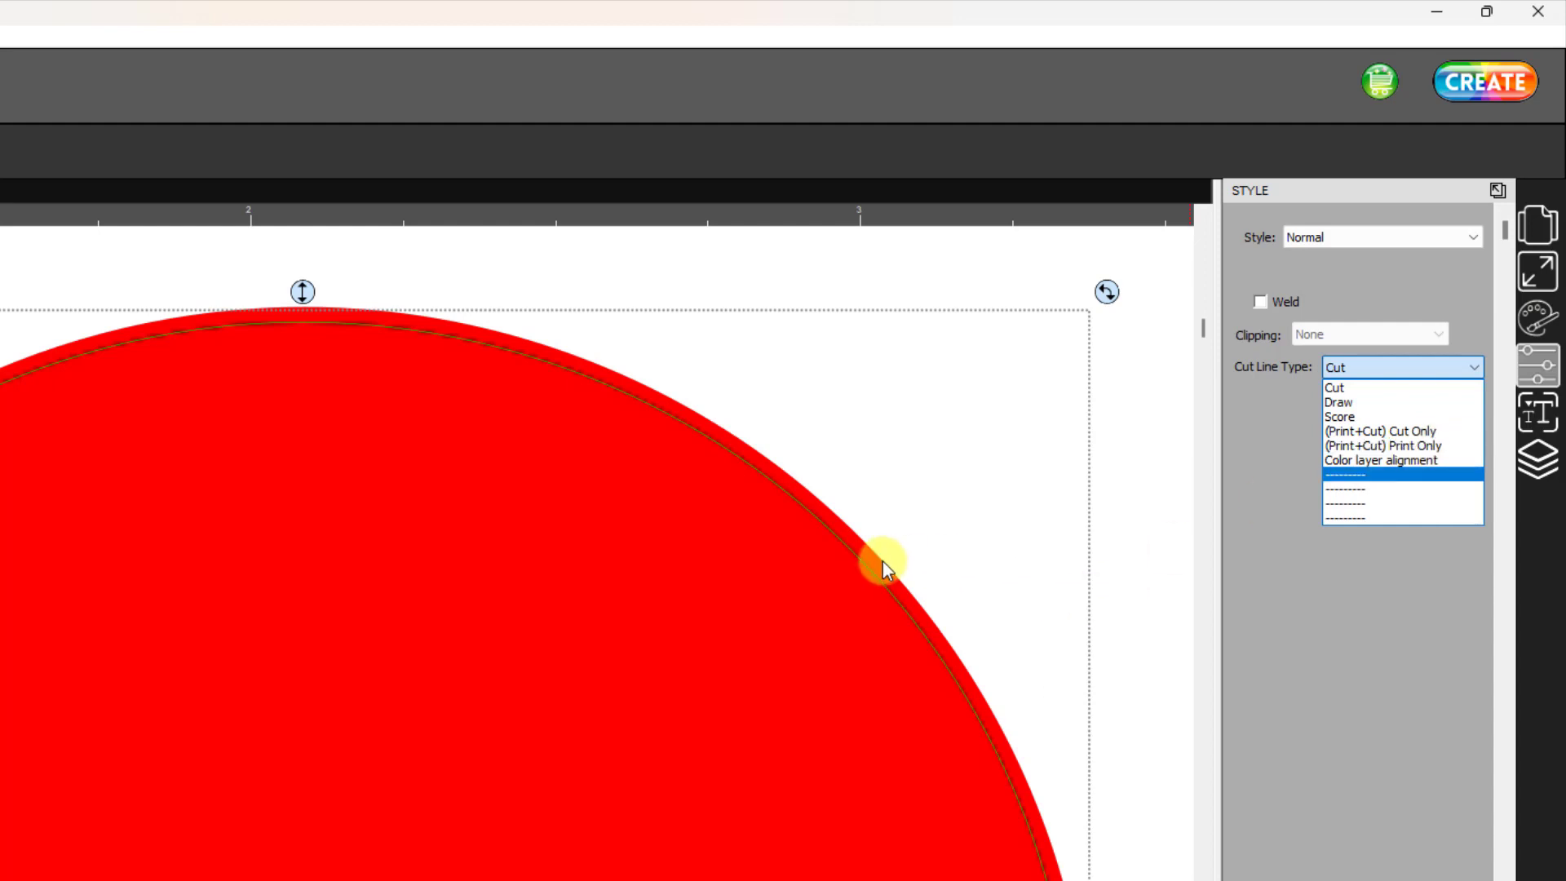
pyautogui.click(1406, 445)
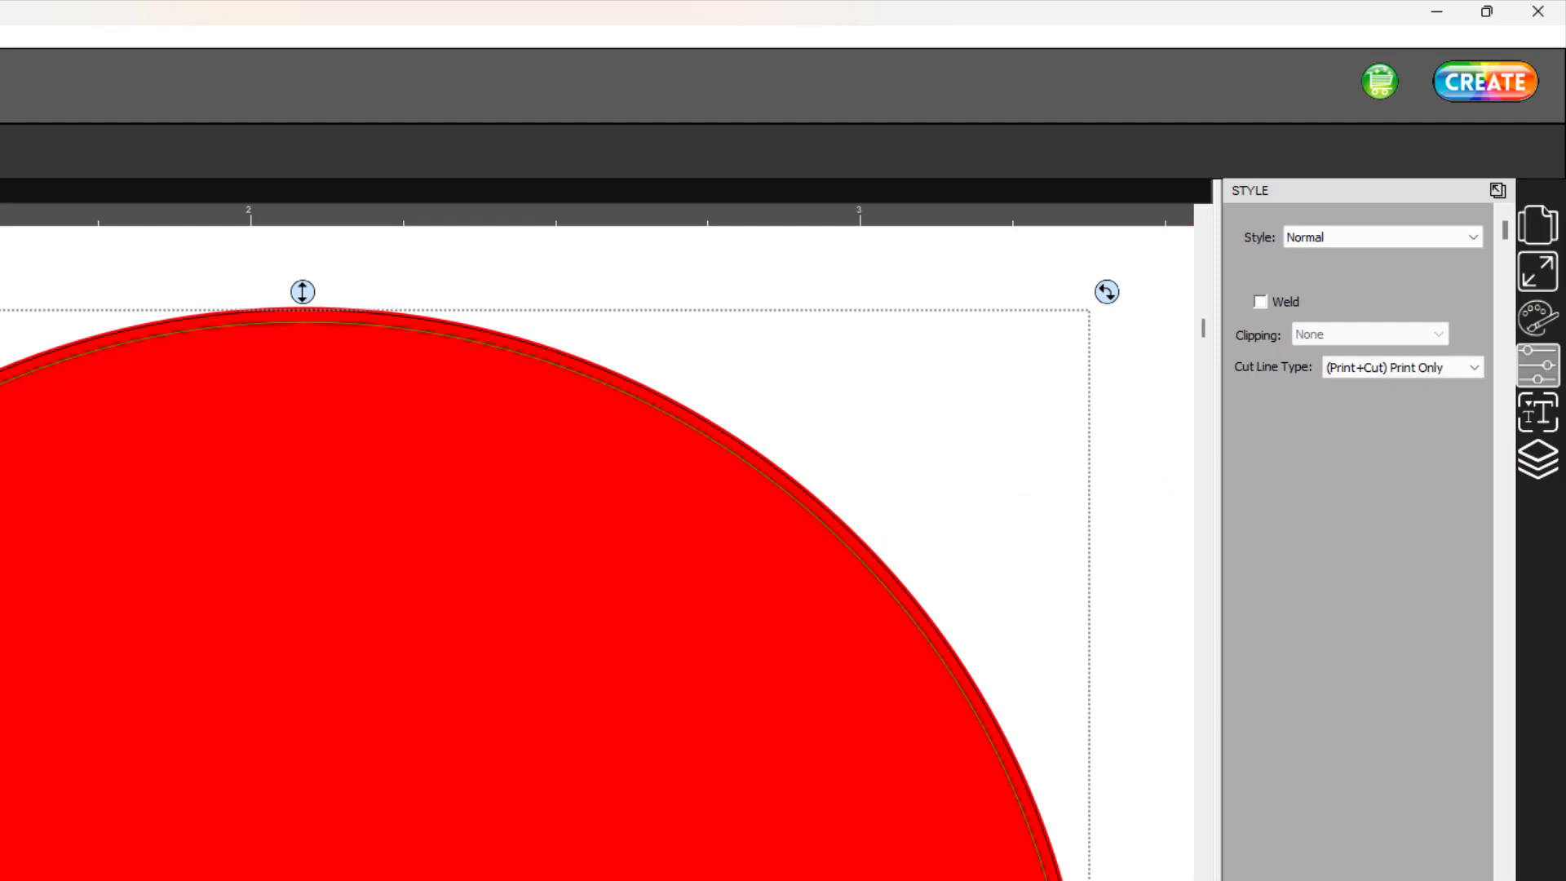
# - Start a Shadow Layer effect on the bordered circle's Cut path with a size of 0.02 in
pyautogui.hscroll(5, 570, 538)
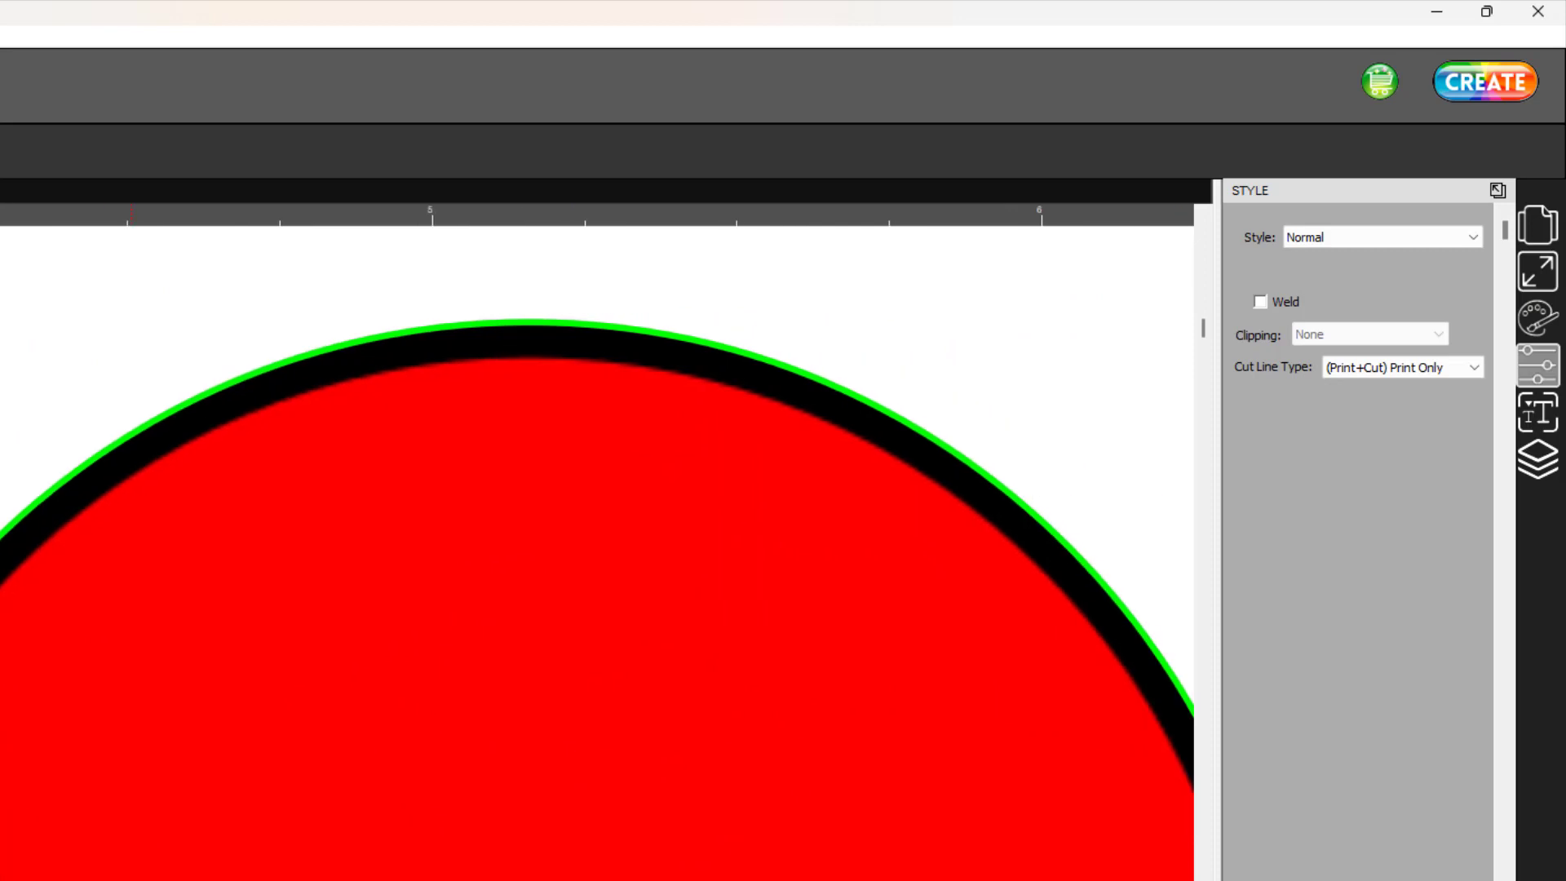
pyautogui.hscroll(1, 595, 539)
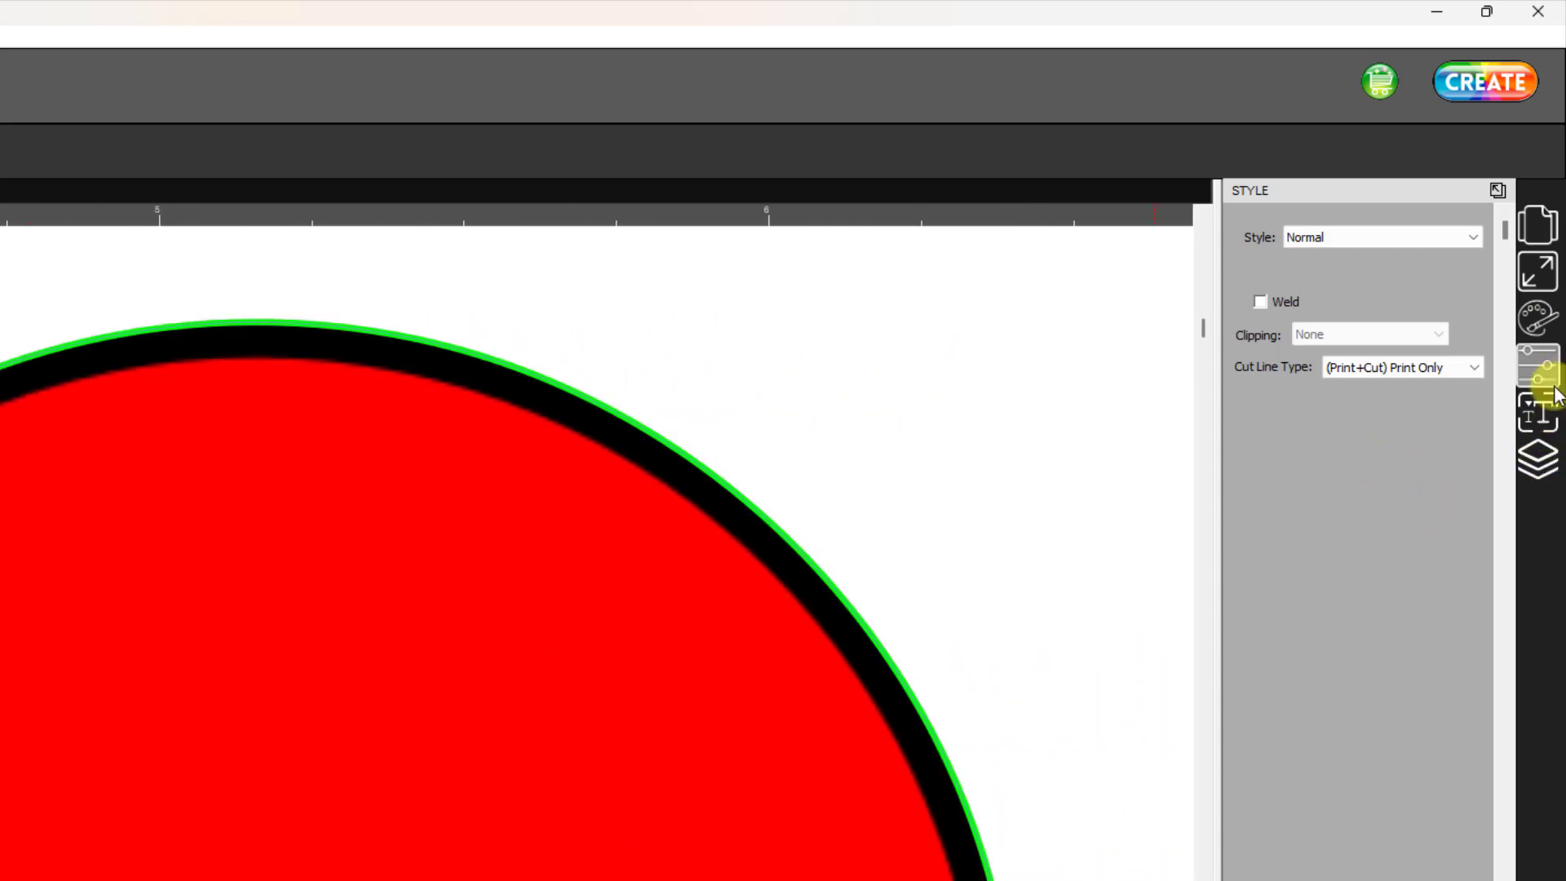
pyautogui.click(1538, 459)
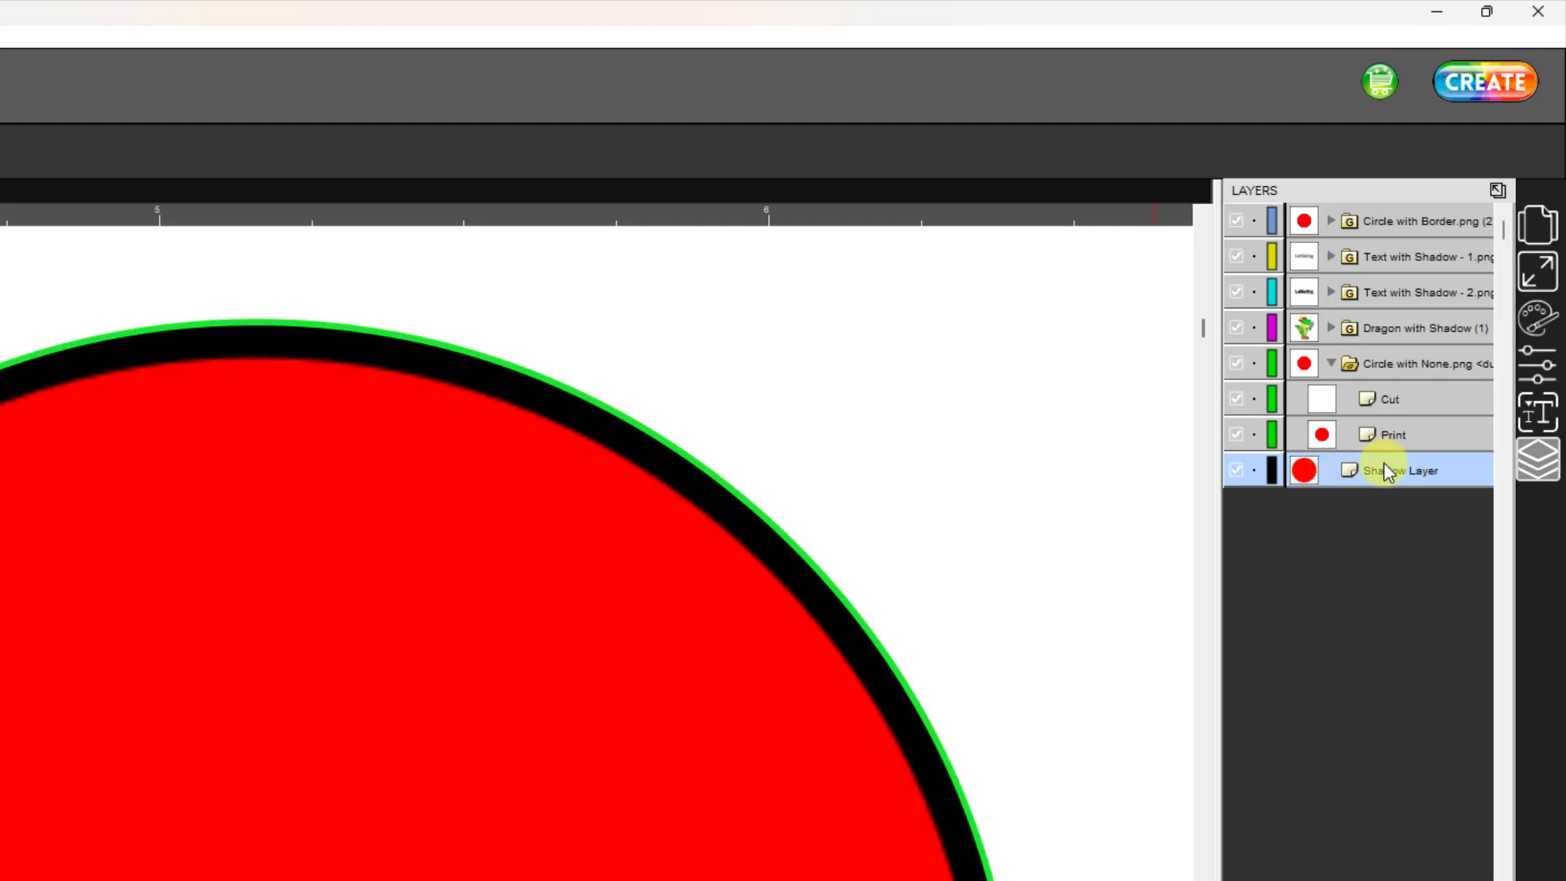
pyautogui.click(1347, 224)
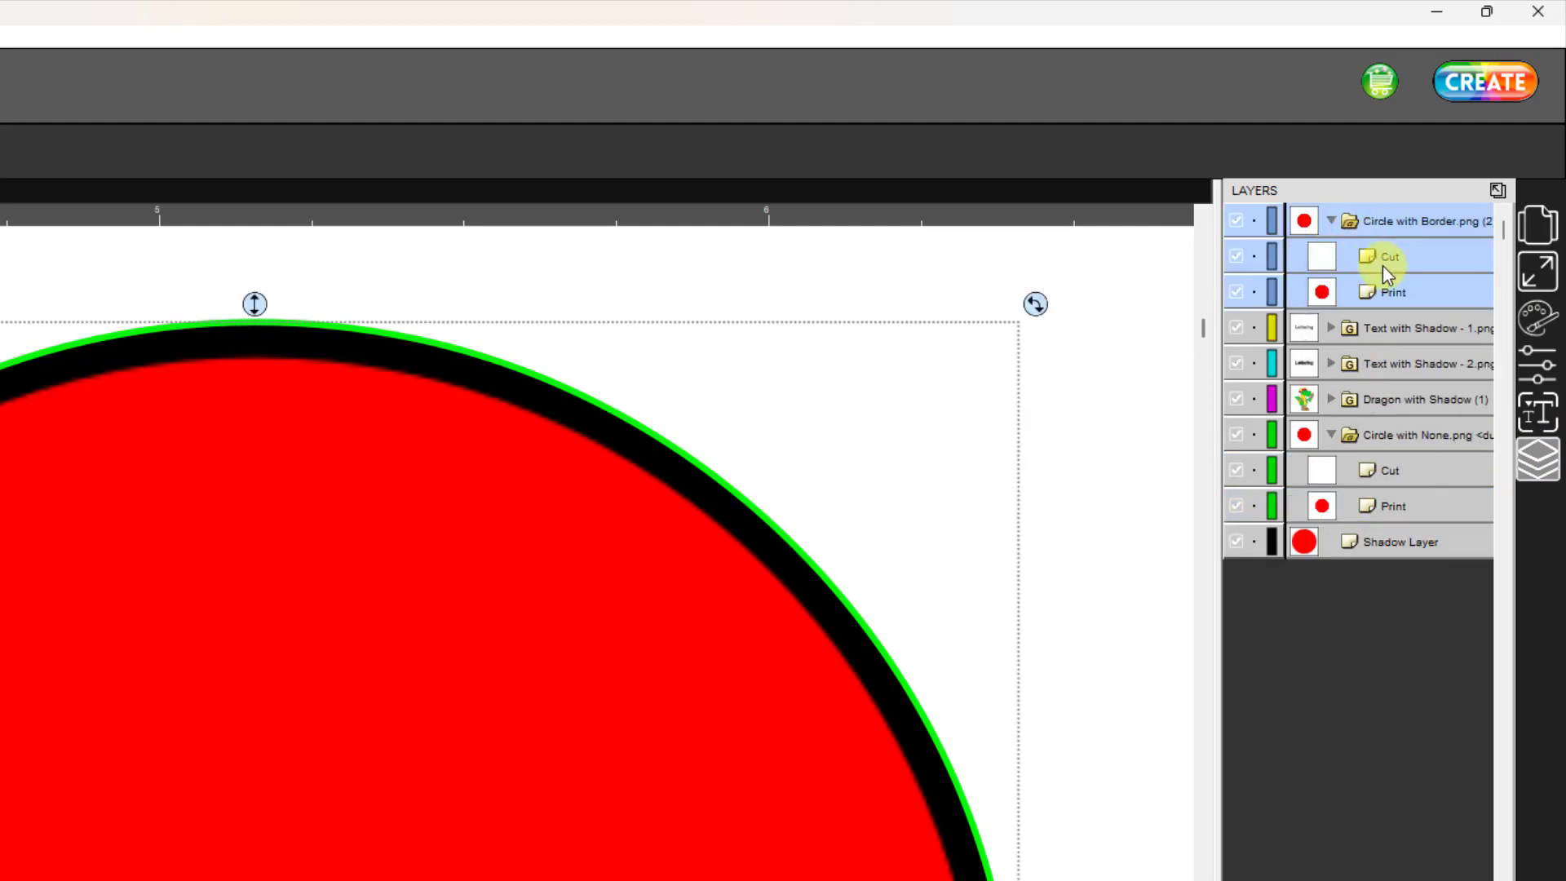
pyautogui.click(1385, 260)
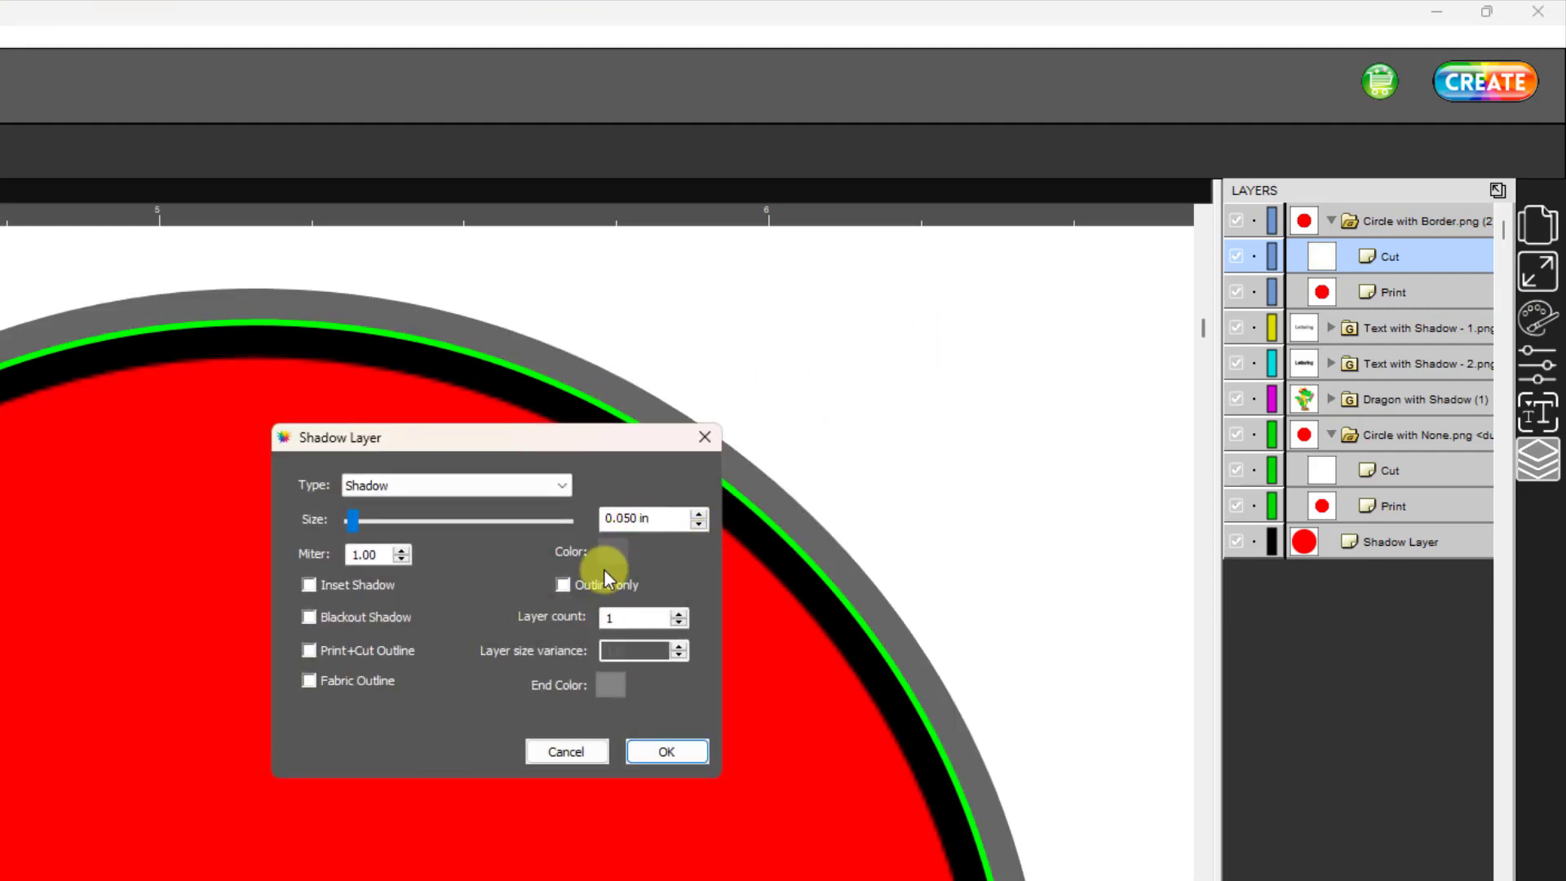
pyautogui.doubleClick(650, 517)
pyautogui.write('0')
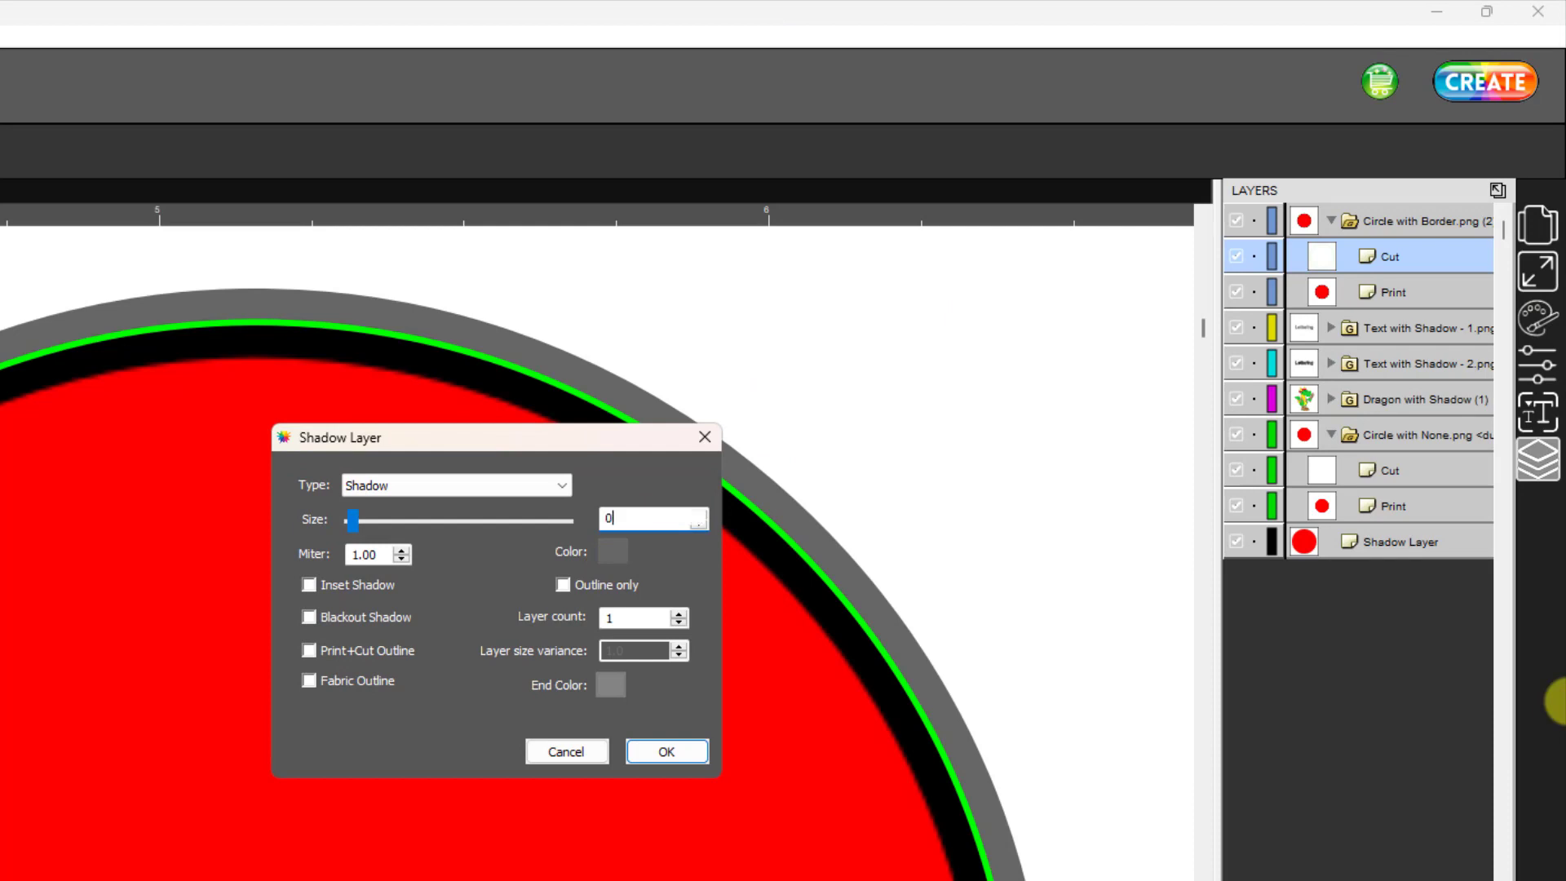
pyautogui.write('.012')
pyautogui.press('BackSpace')
pyautogui.press('BackSpace')
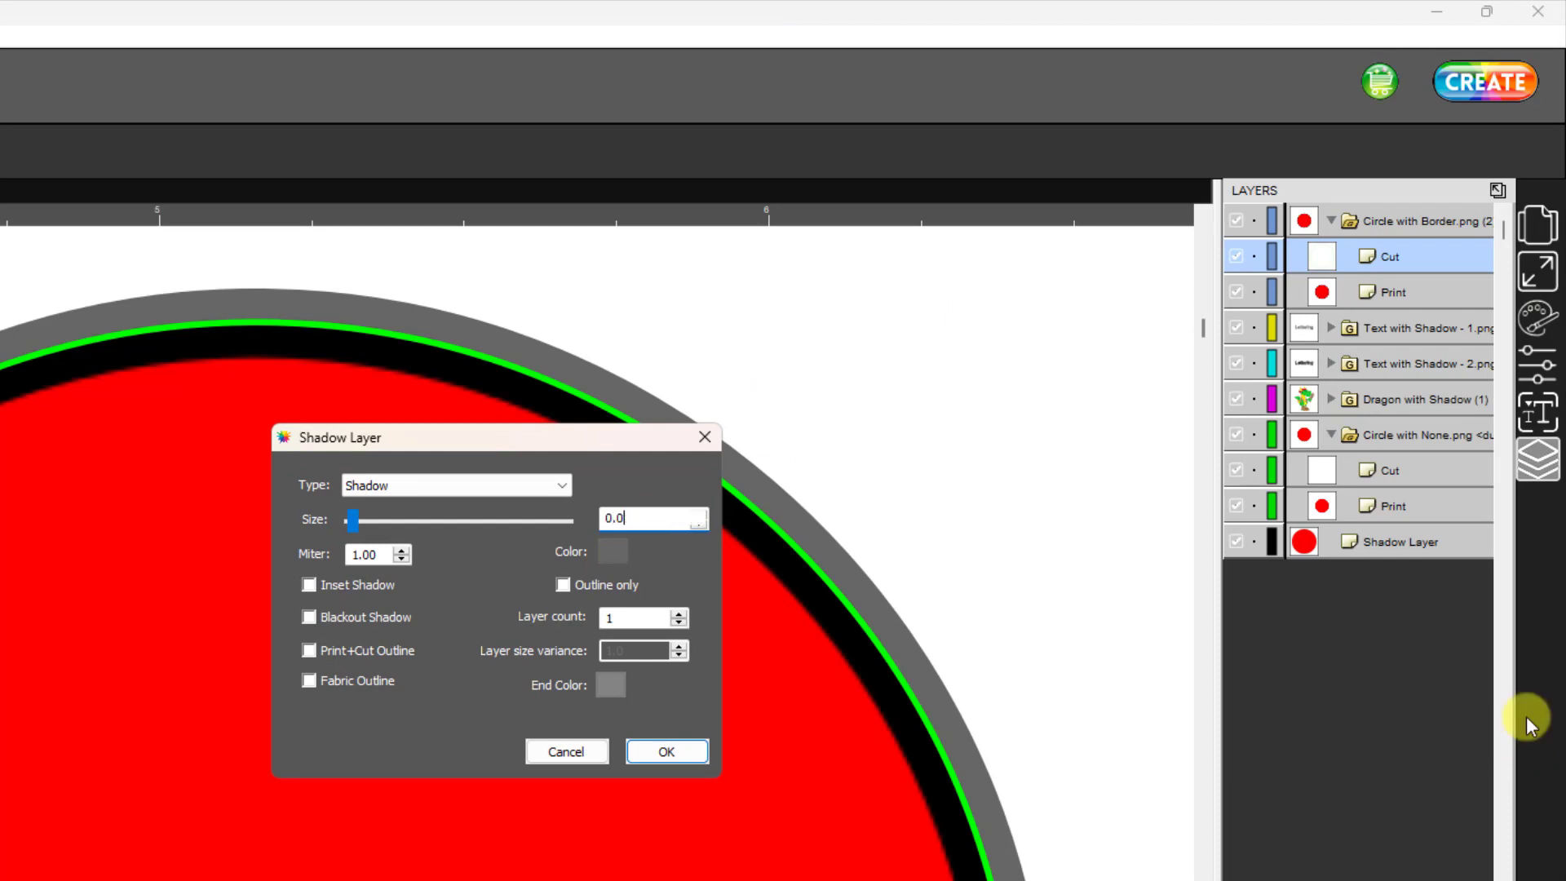
pyautogui.write('2')
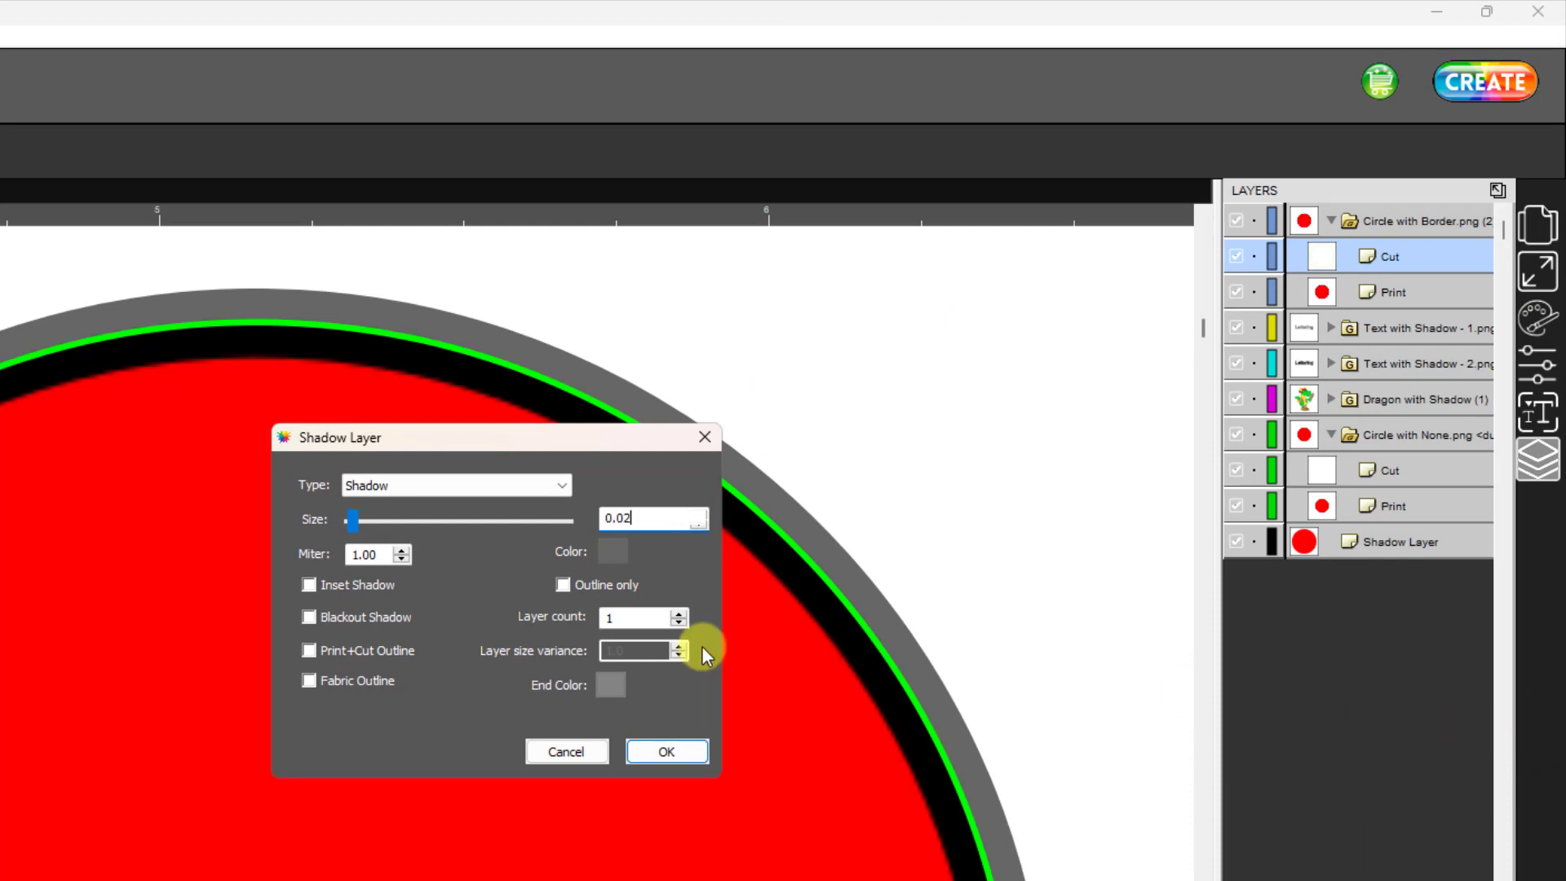
# - Color the bordered circle's shadow black and apply the Shadow Layer effect
pyautogui.click(607, 550)
pyautogui.click(538, 480)
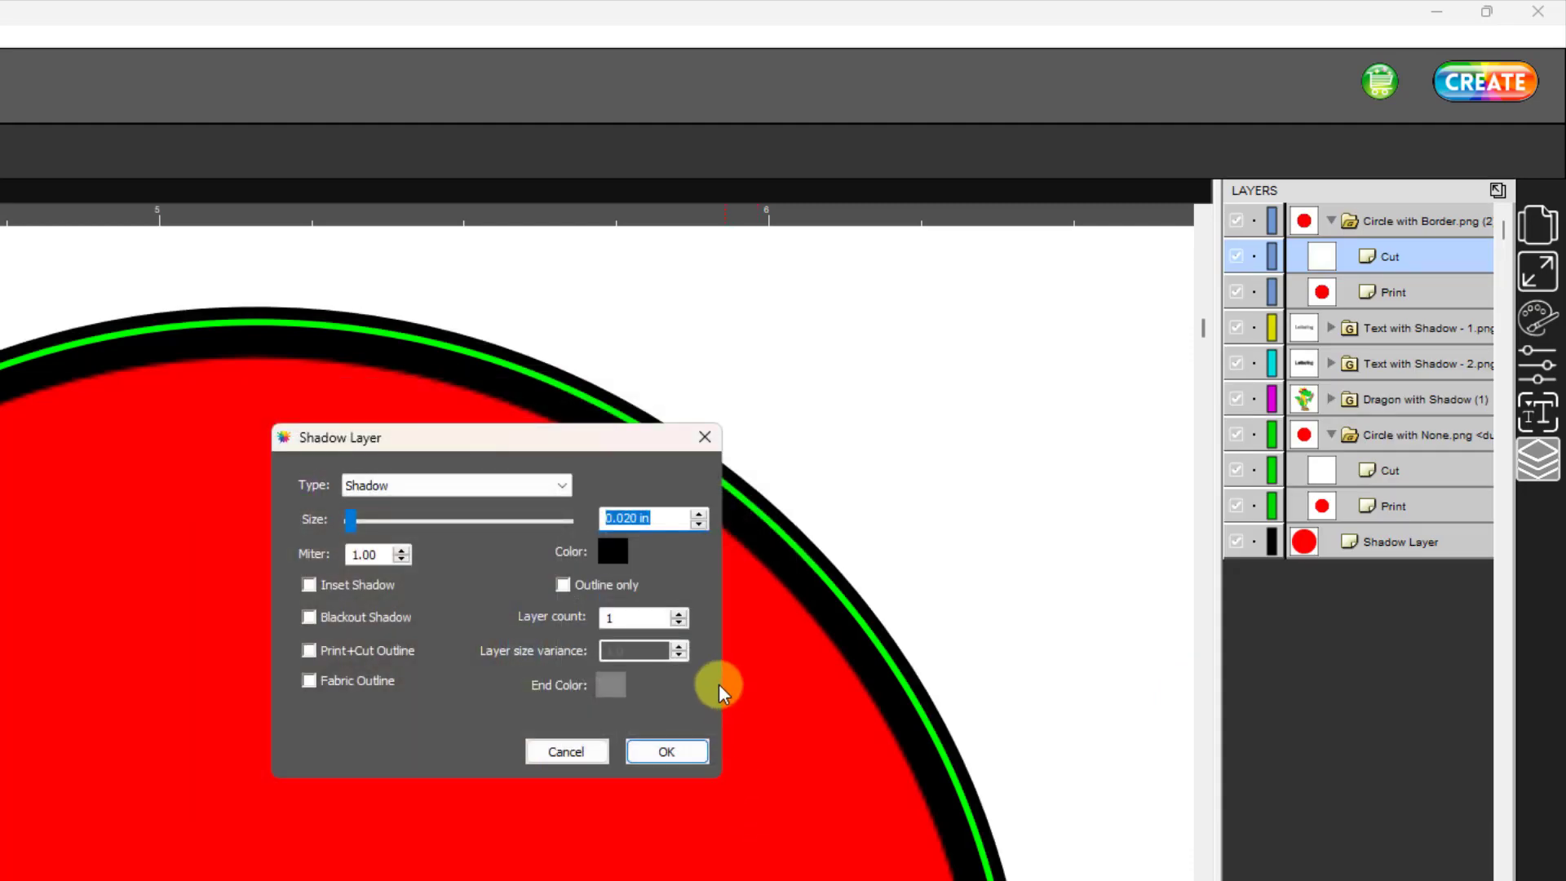
pyautogui.click(665, 752)
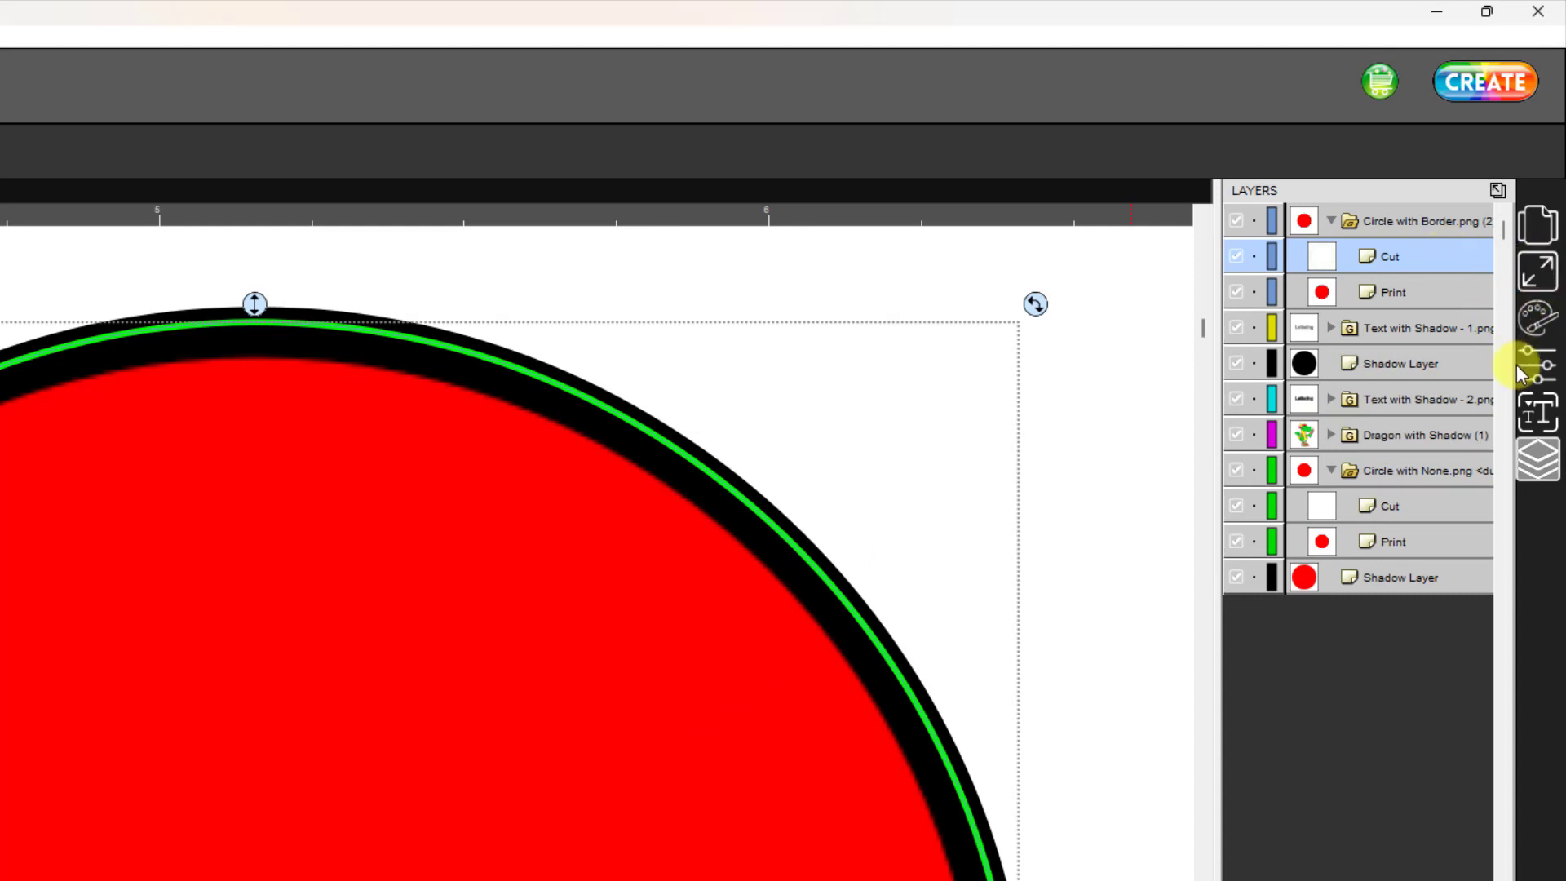
# - Set the stroke width of the bordered circle's cut line to 0.10
pyautogui.click(1534, 328)
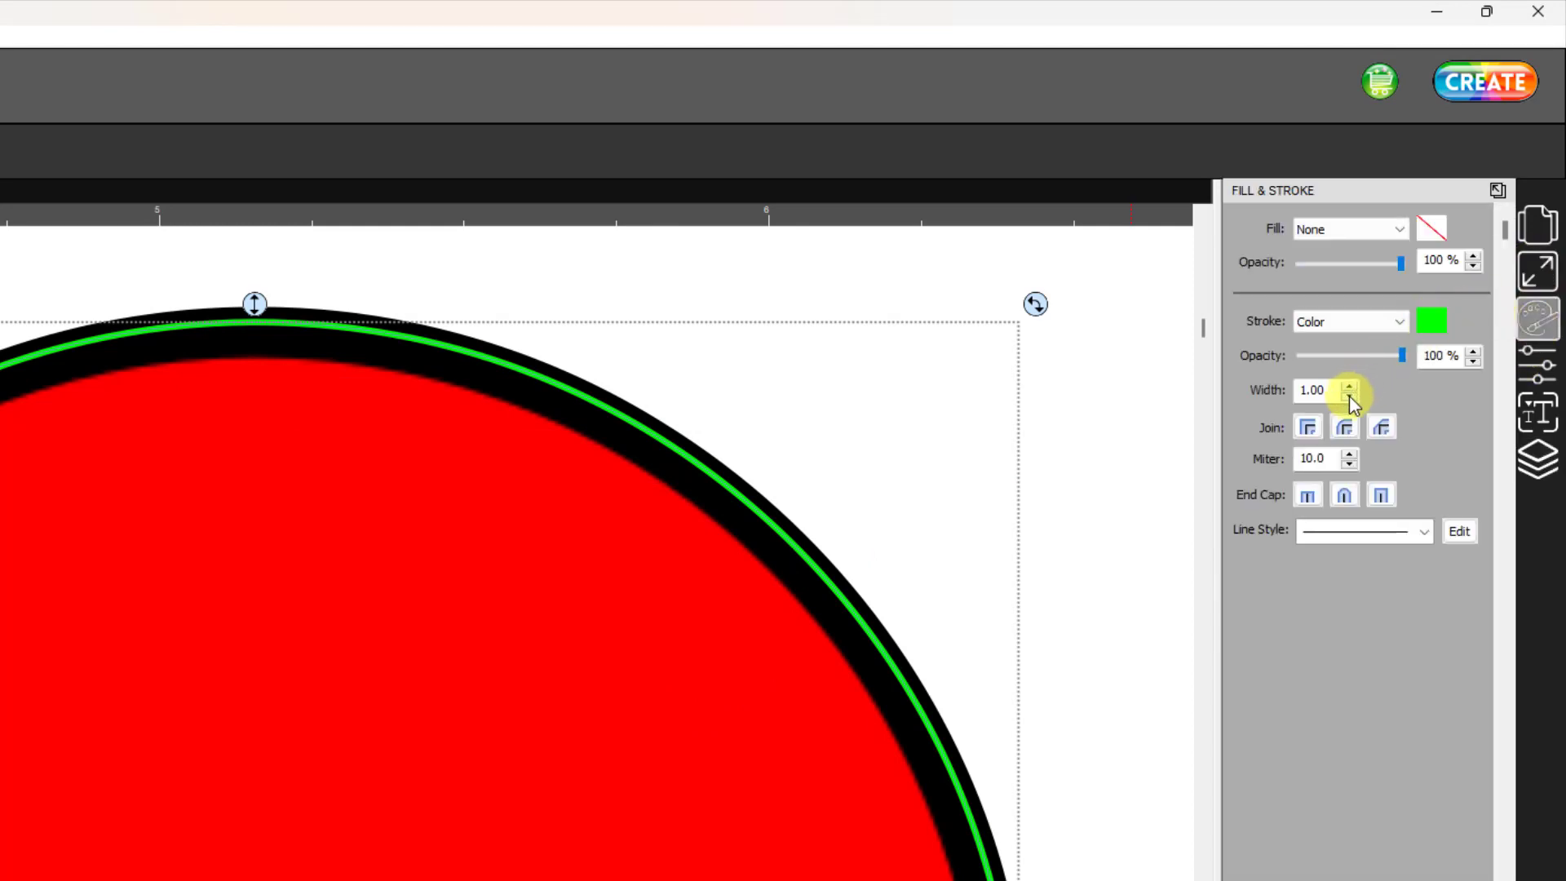
pyautogui.click(1350, 397)
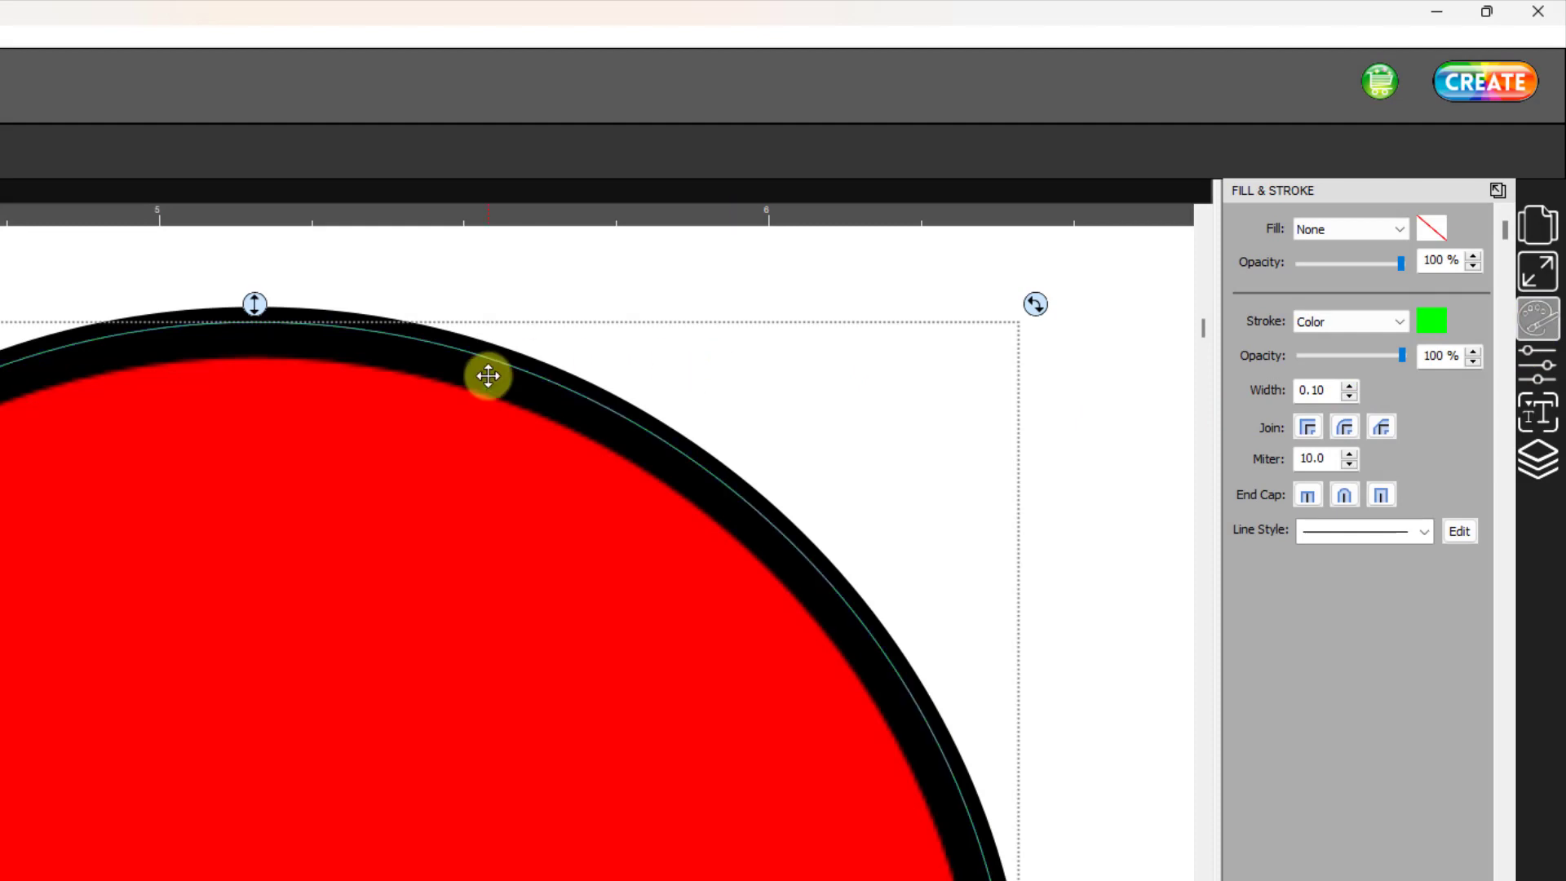
# - Set the Cut Line Type of the black shadow layer to (Print+Cut) Print Only
pyautogui.click(1538, 458)
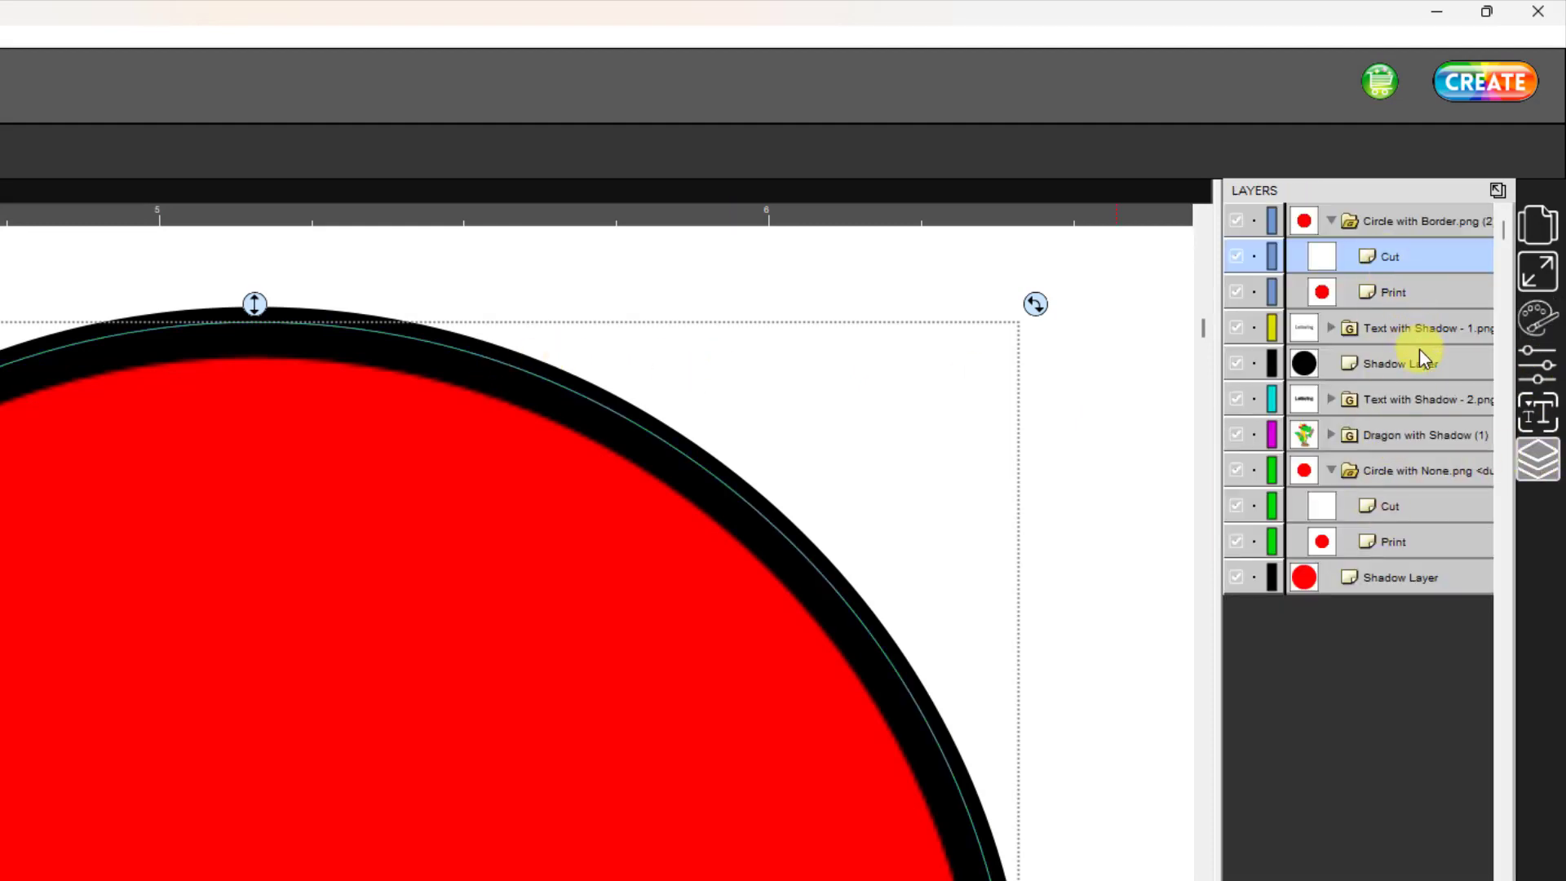
pyautogui.click(1375, 367)
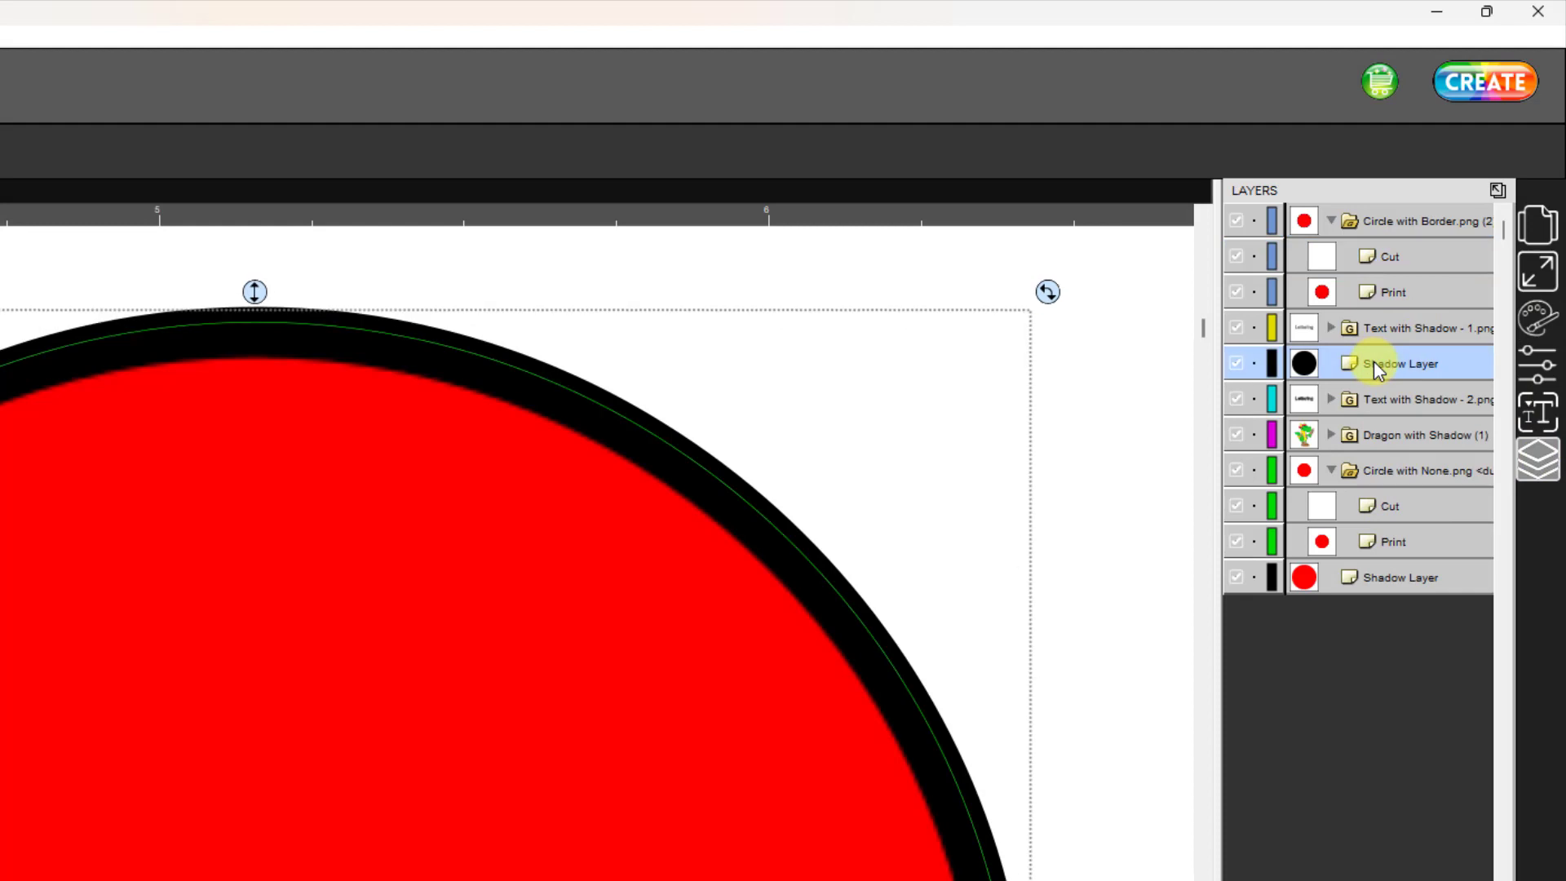
pyautogui.click(1533, 317)
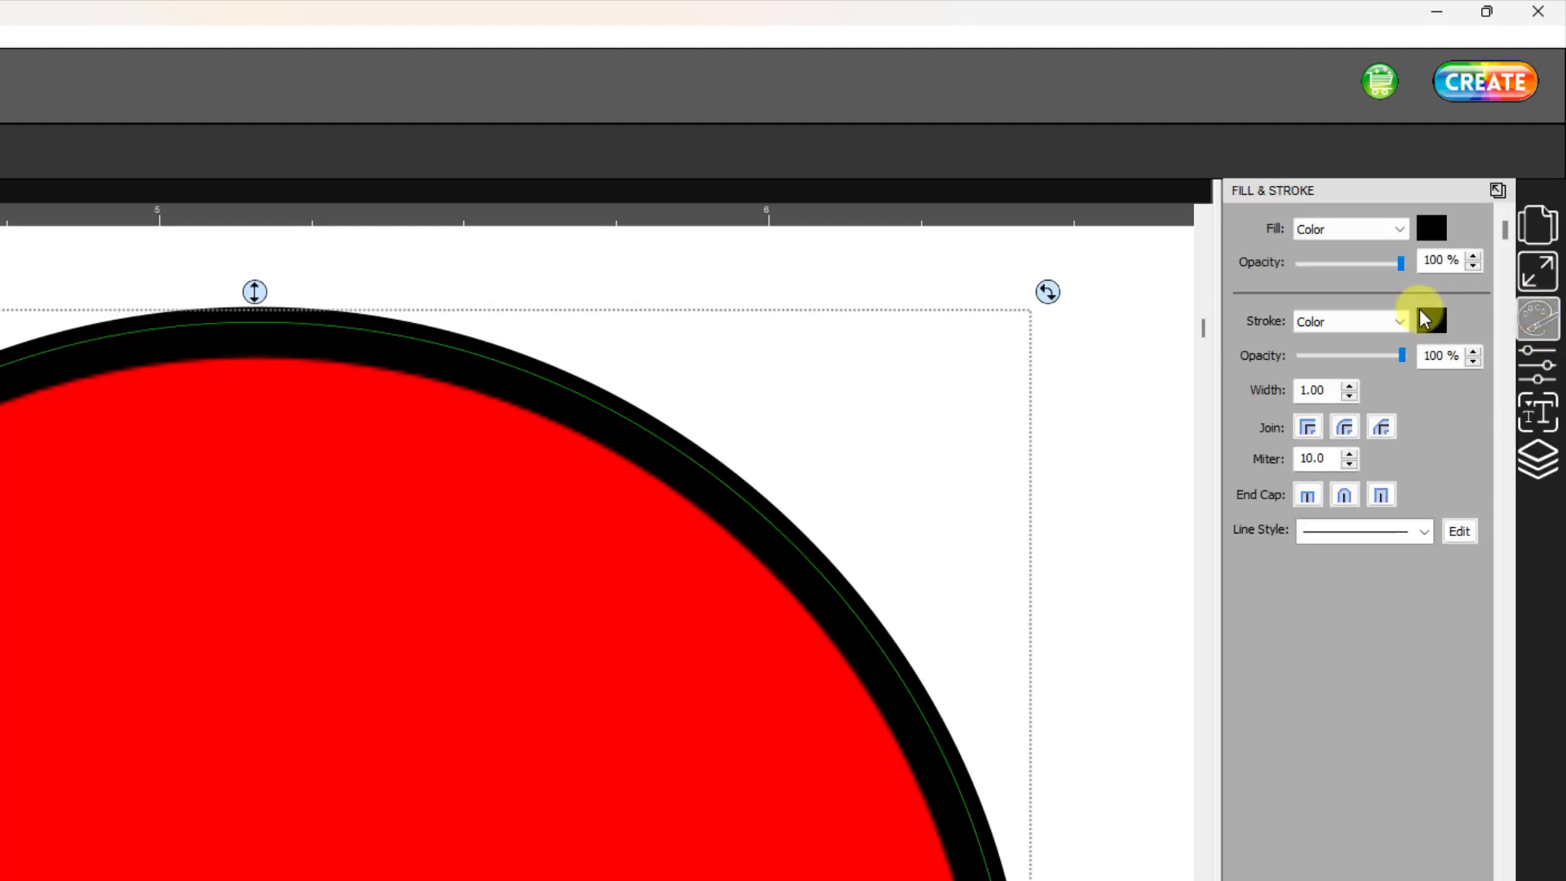
pyautogui.click(1539, 369)
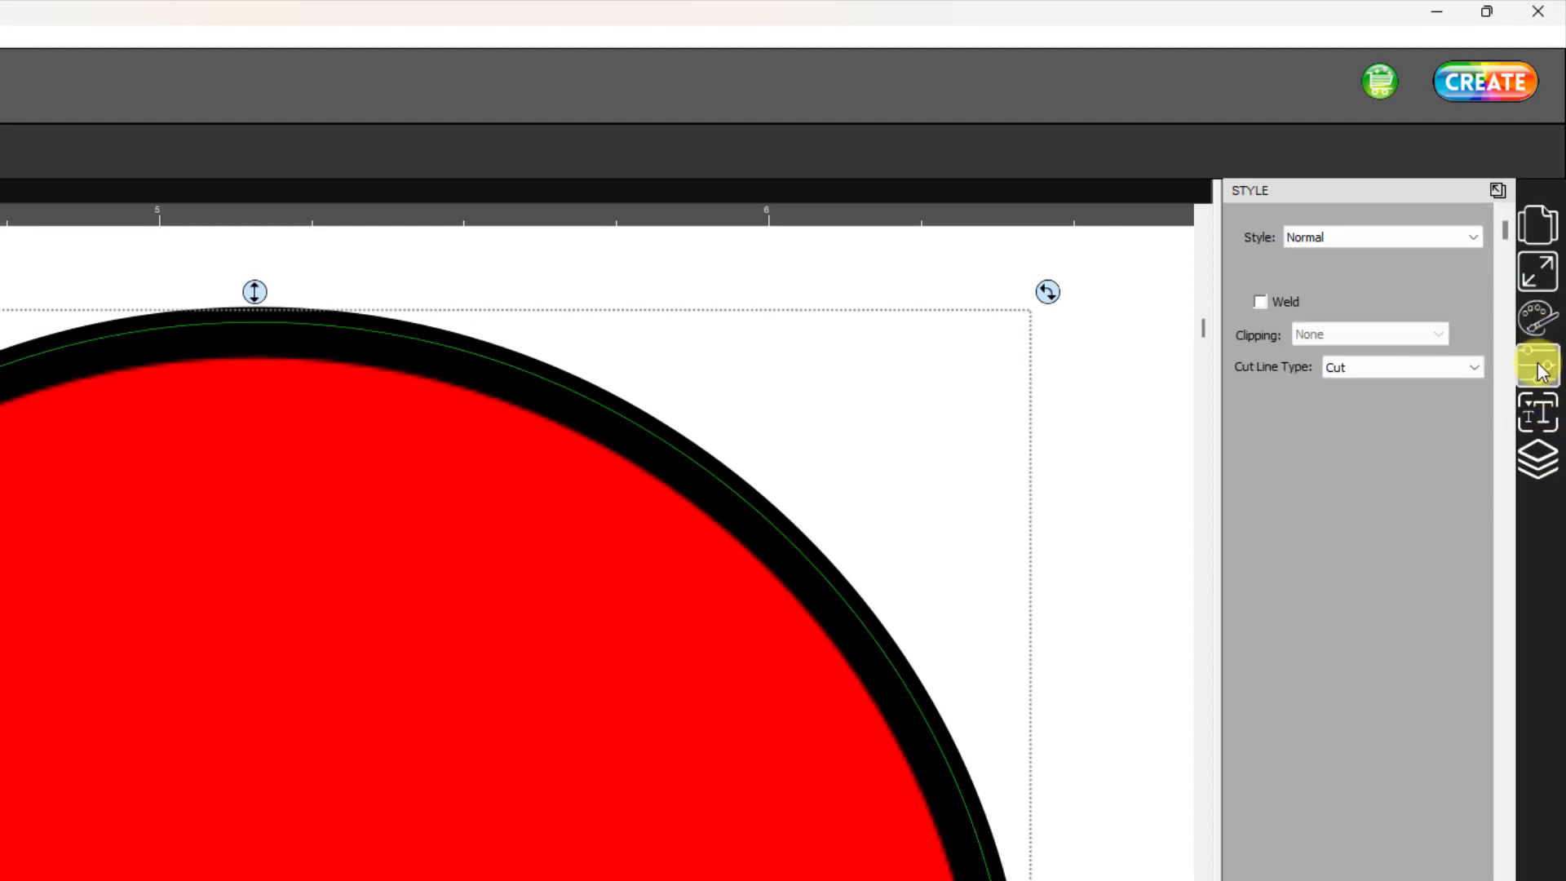
pyautogui.click(1474, 367)
pyautogui.click(1406, 445)
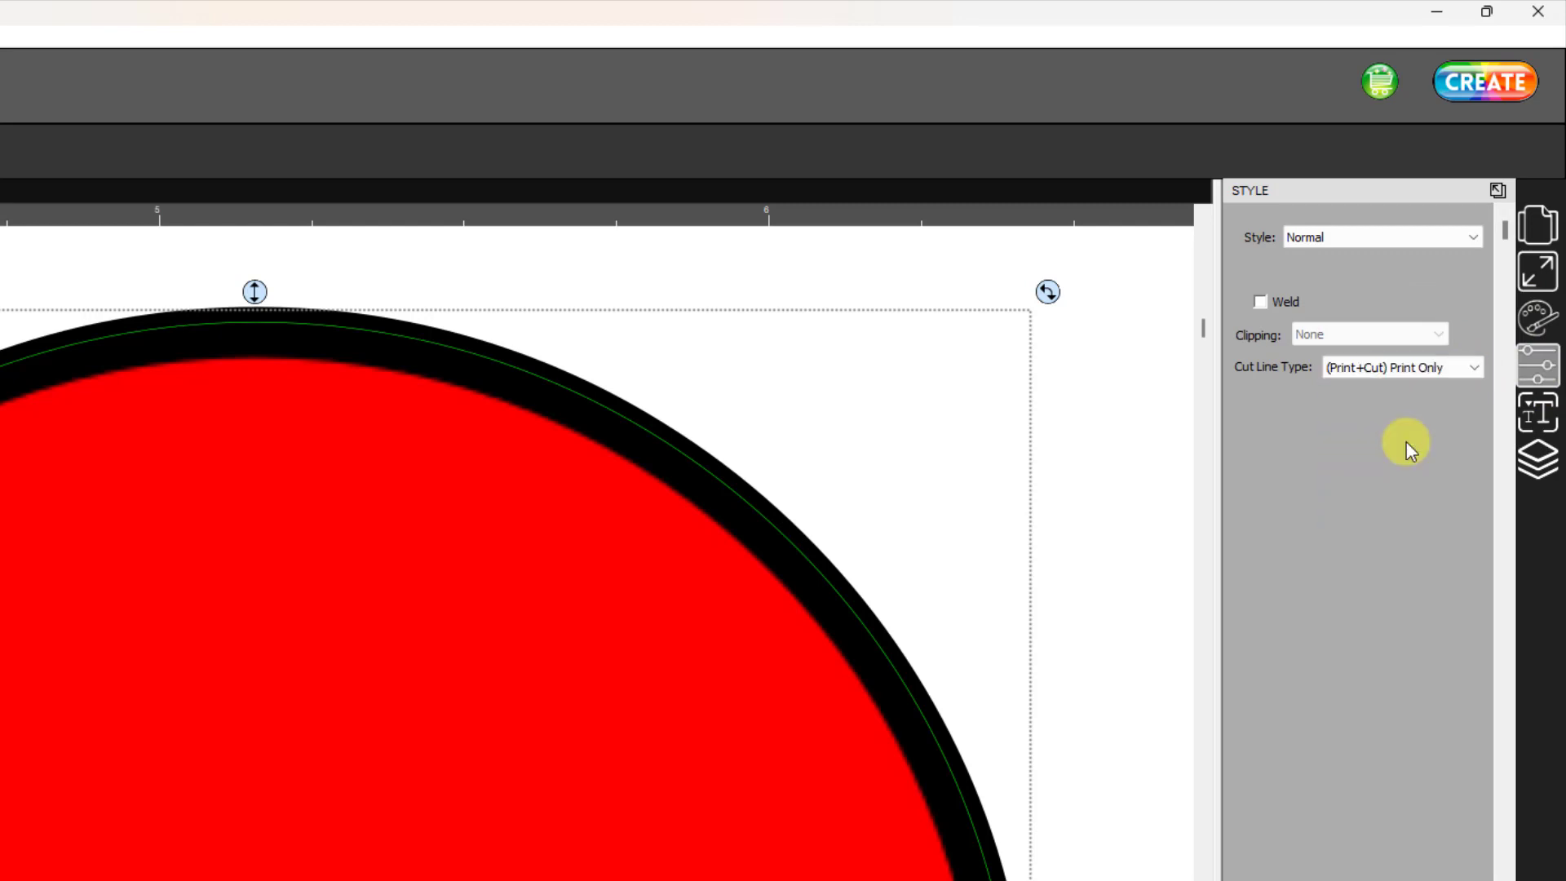
pyautogui.click(1518, 449)
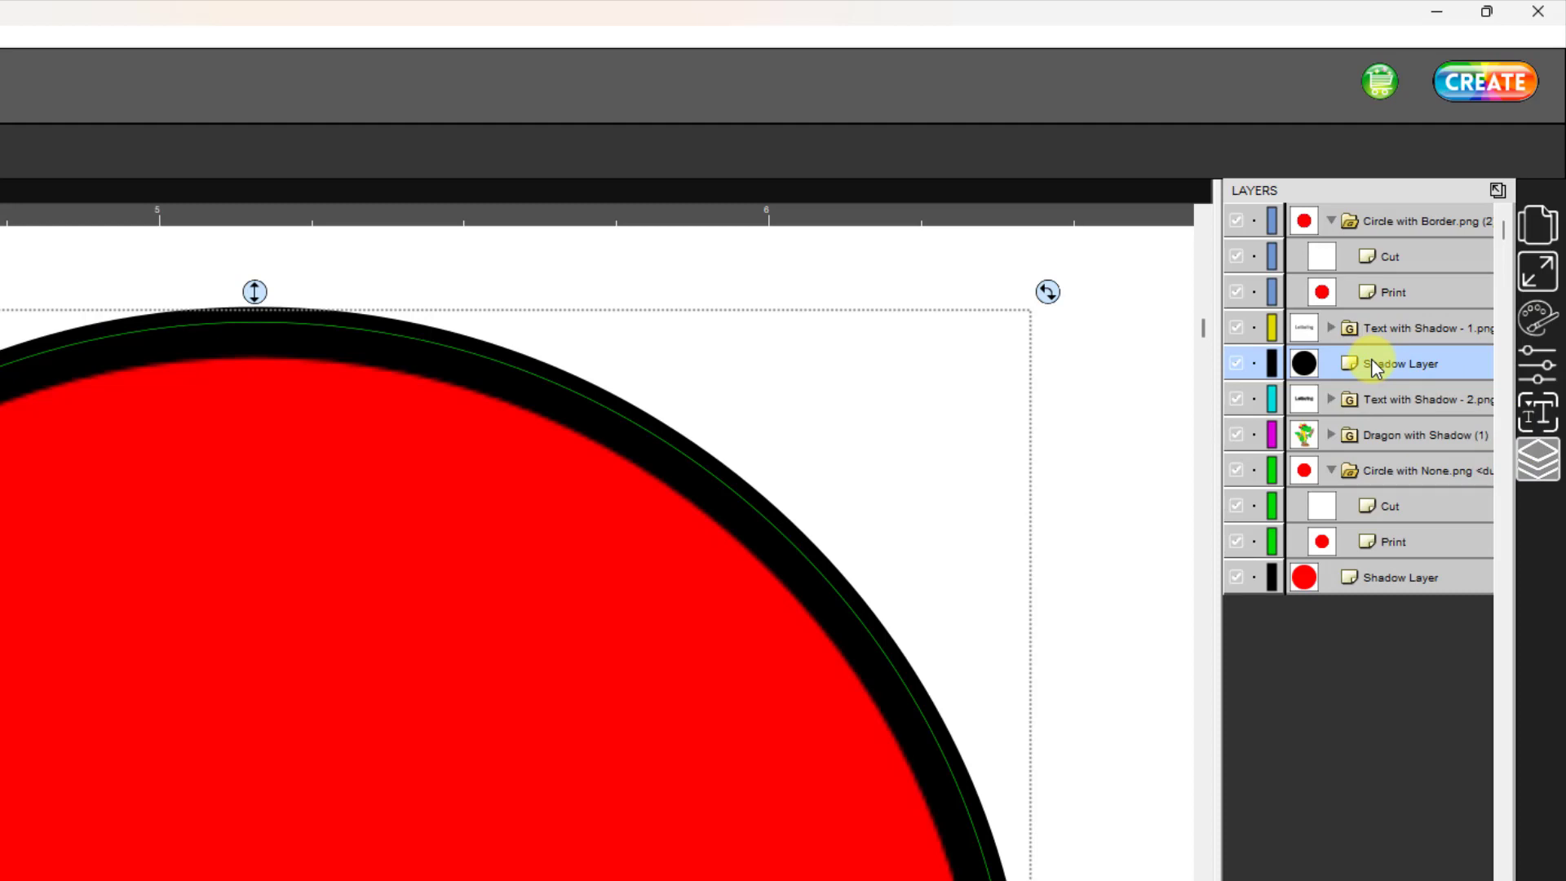
# - Move the black Shadow Layer into the Circle with Border group, directly below its Print layer
pyautogui.moveTo(1395, 367); pyautogui.dragTo(1473, 311)
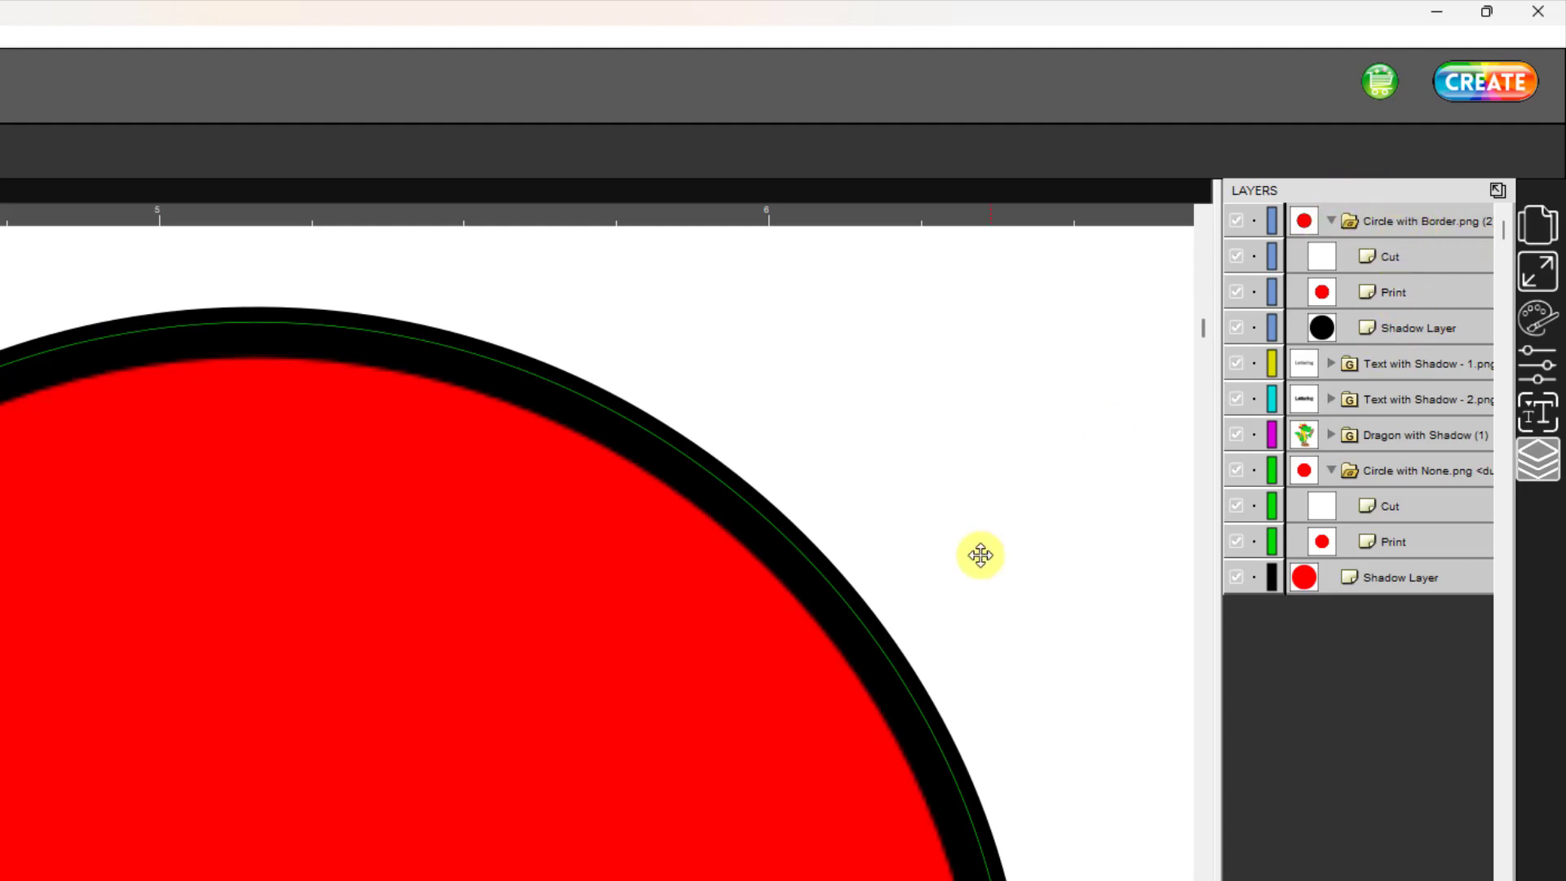
# - Examine the cut outlines and shadow borders of the black-shadowed and gray-shadowed Lettering designs
pyautogui.moveTo(1203, 335); pyautogui.dragTo(1164, 731)
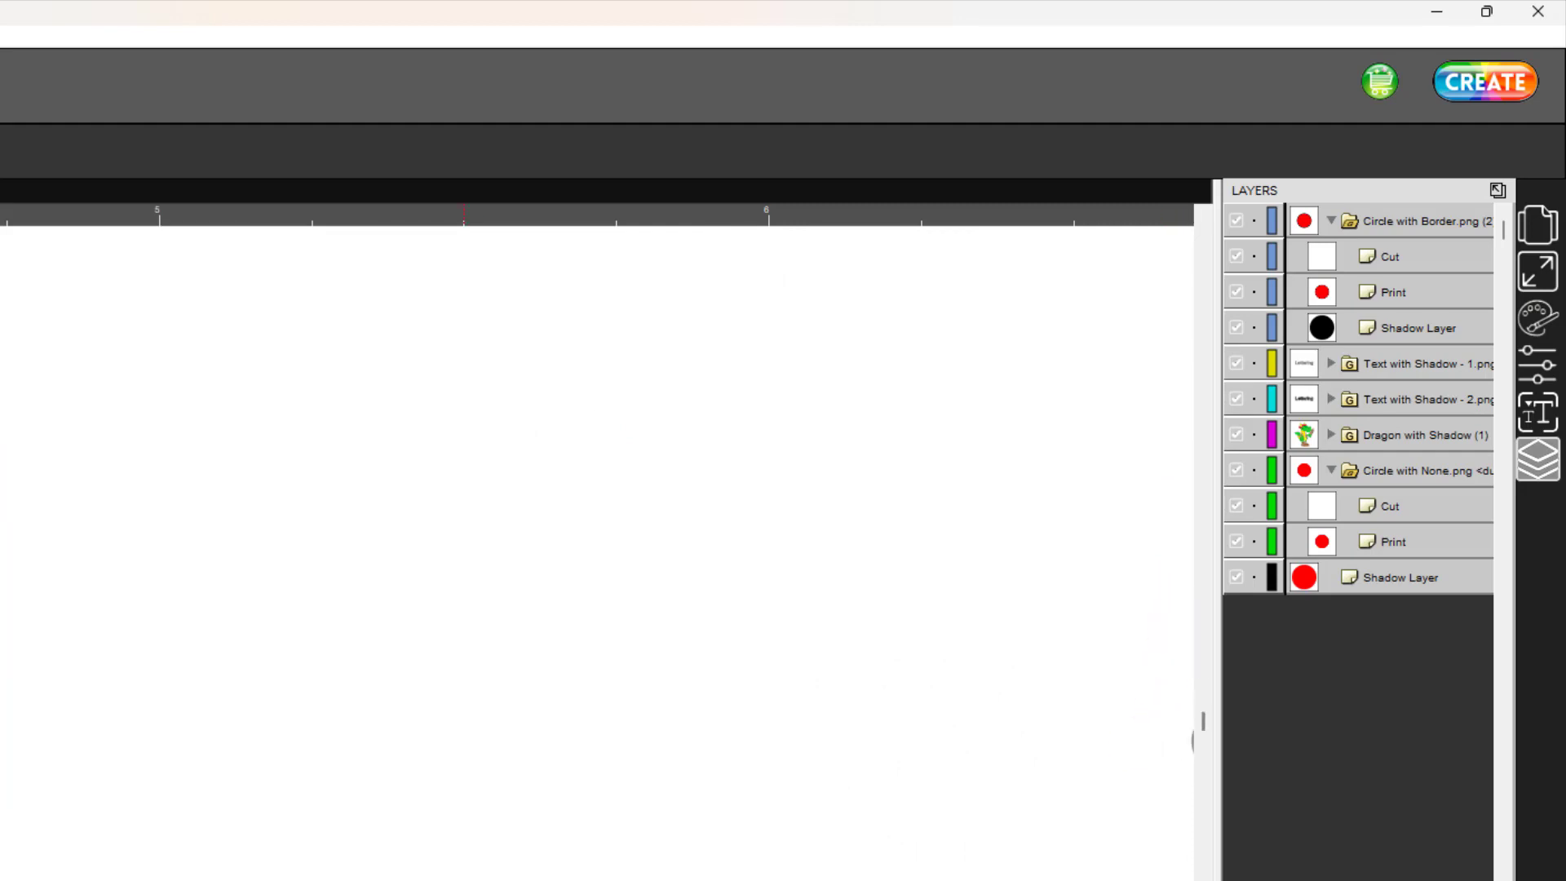
pyautogui.hscroll(-20, 597, 553)
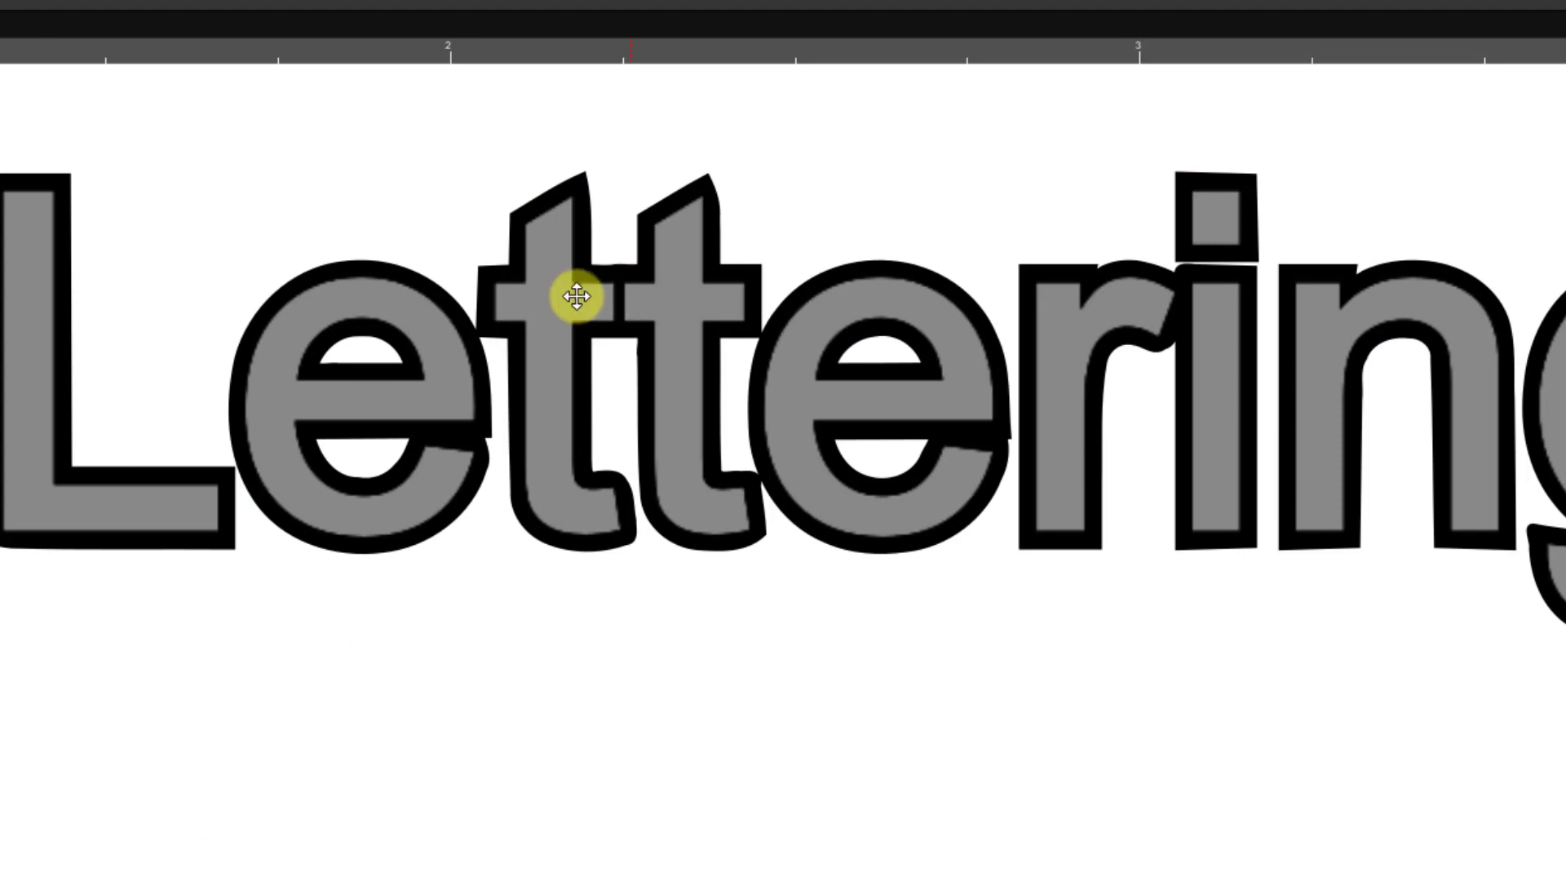
pyautogui.click(657, 331)
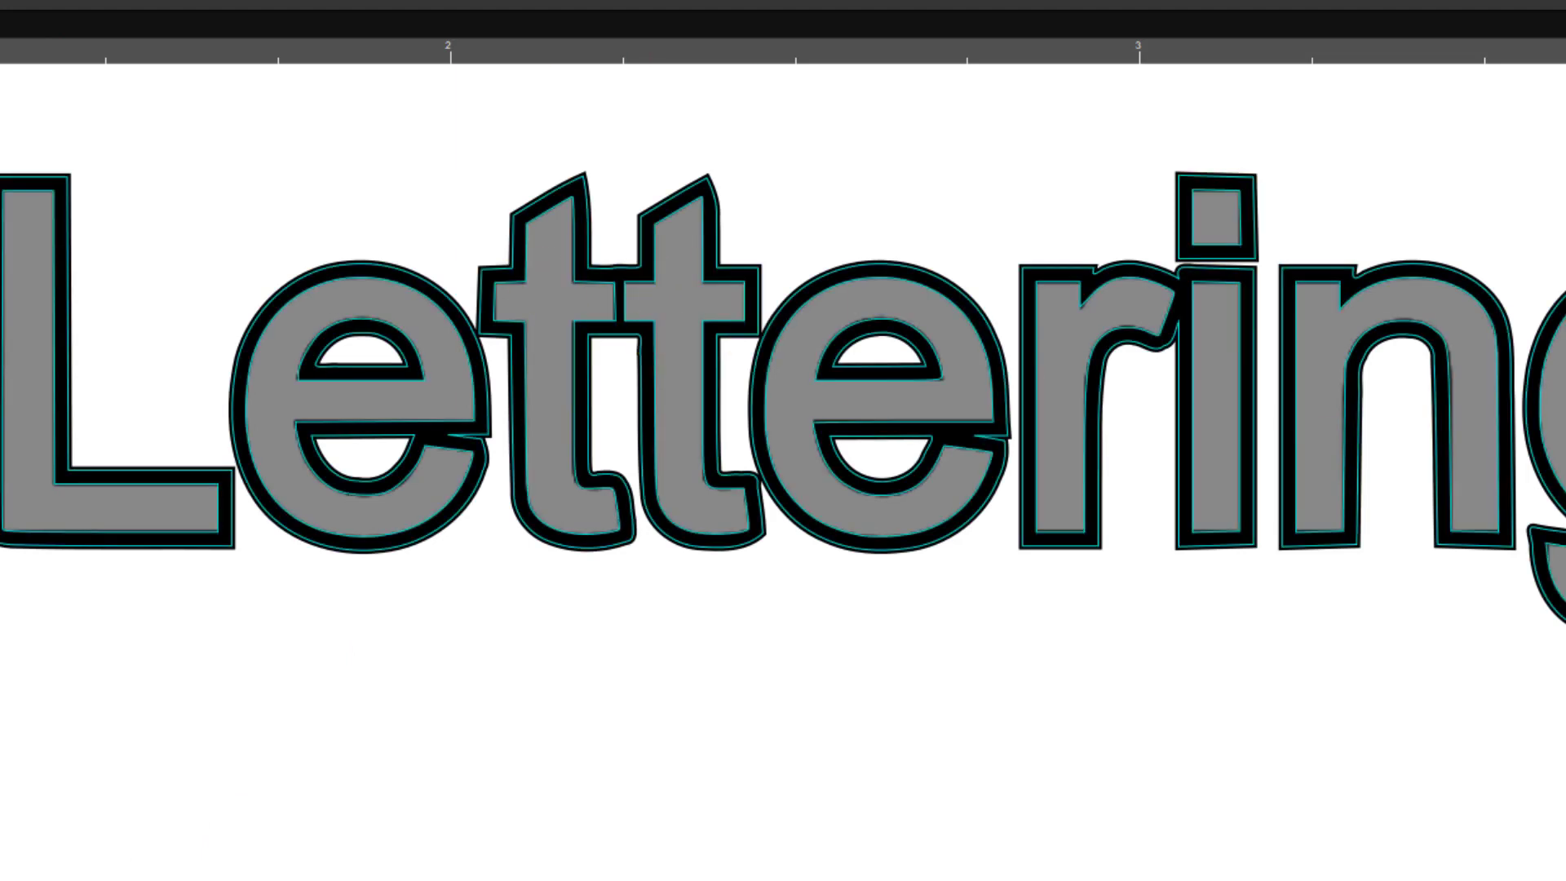
pyautogui.scroll(7, 783, 473)
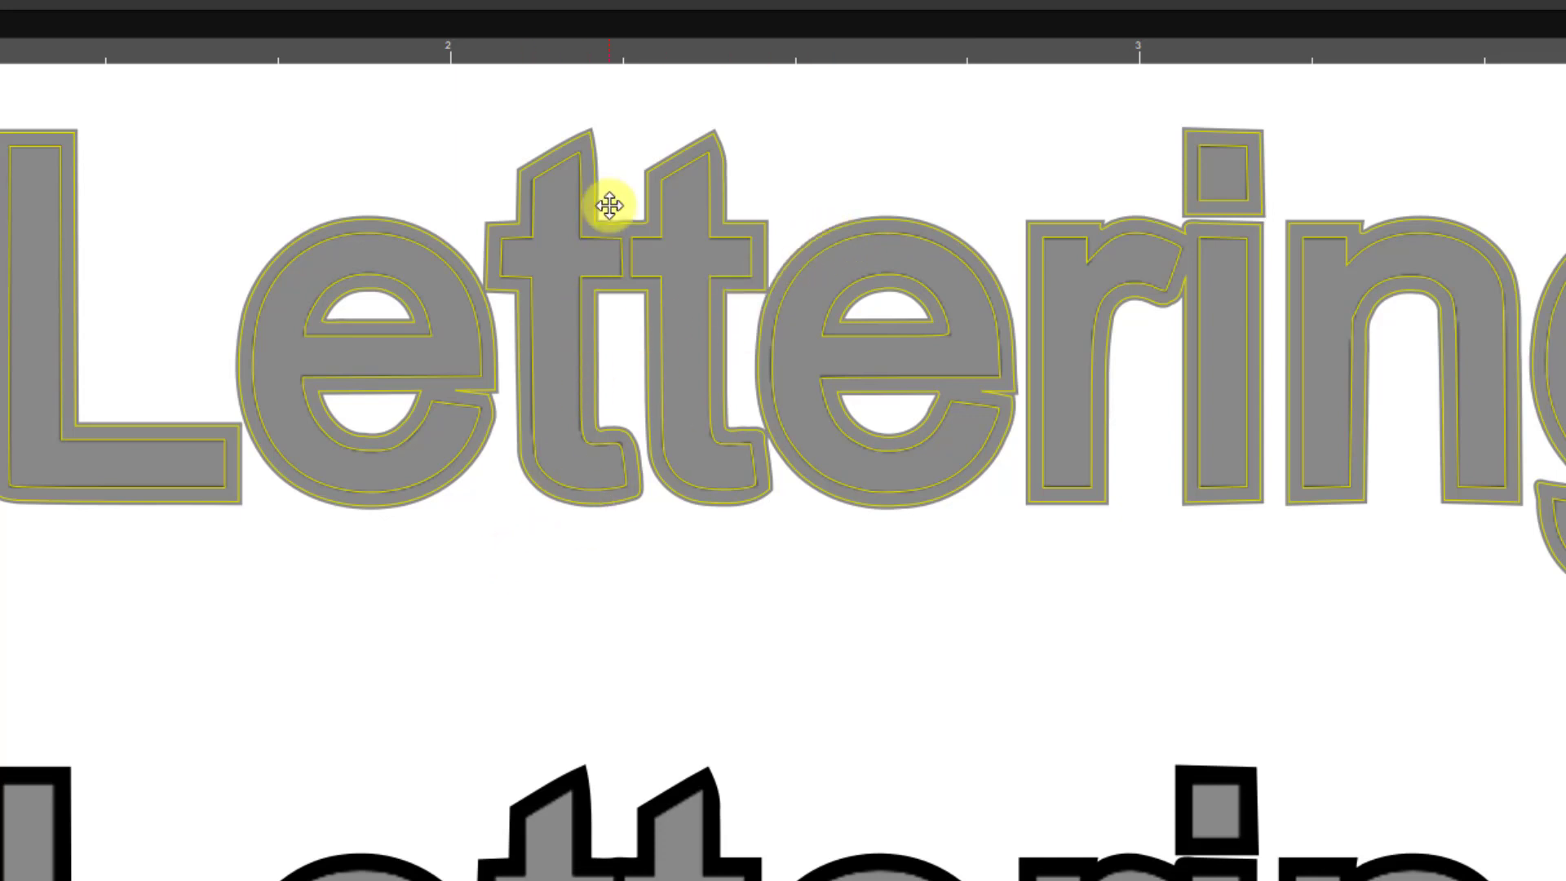
pyautogui.click(251, 776)
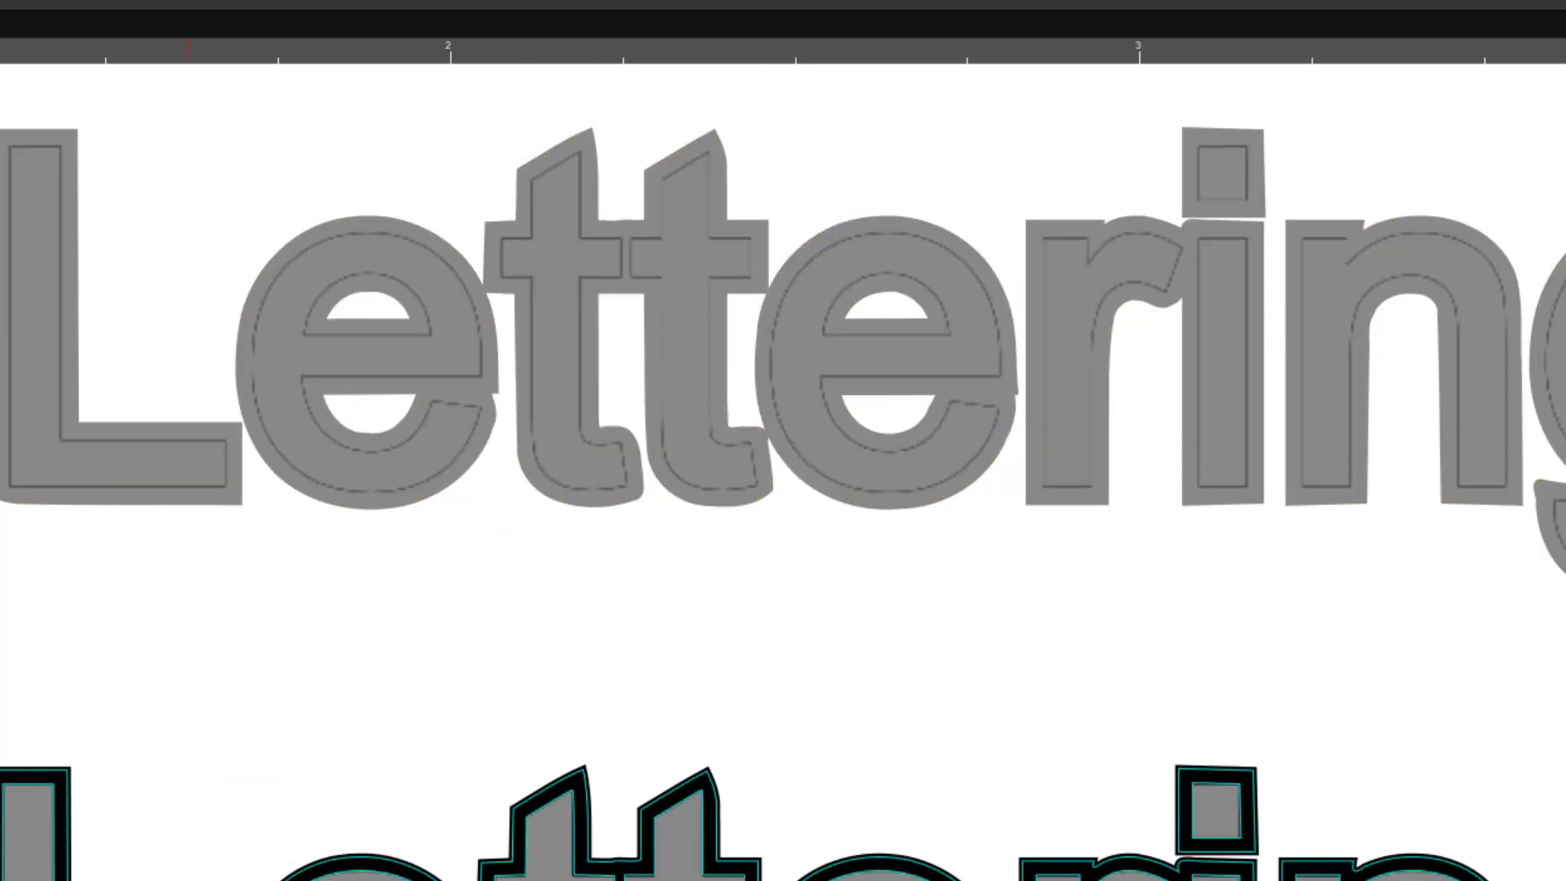
pyautogui.hscroll(20, 783, 472)
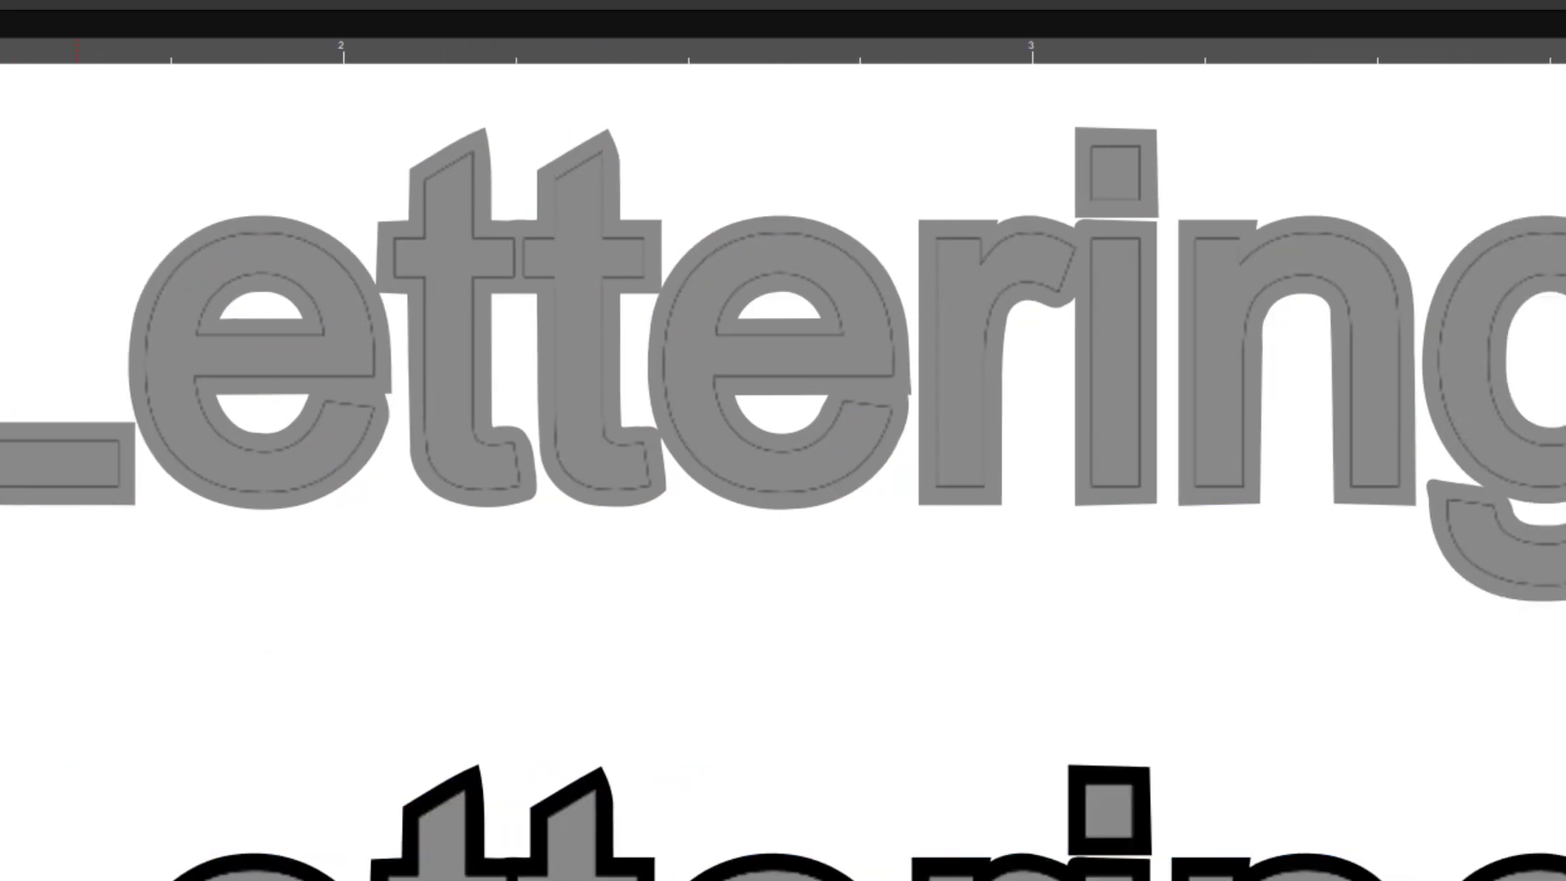
# - Inspect the gray shadow border and cut outline around the dragon, first close up and as a whole, leaving it deselected
pyautogui.hscroll(8, 783, 471)
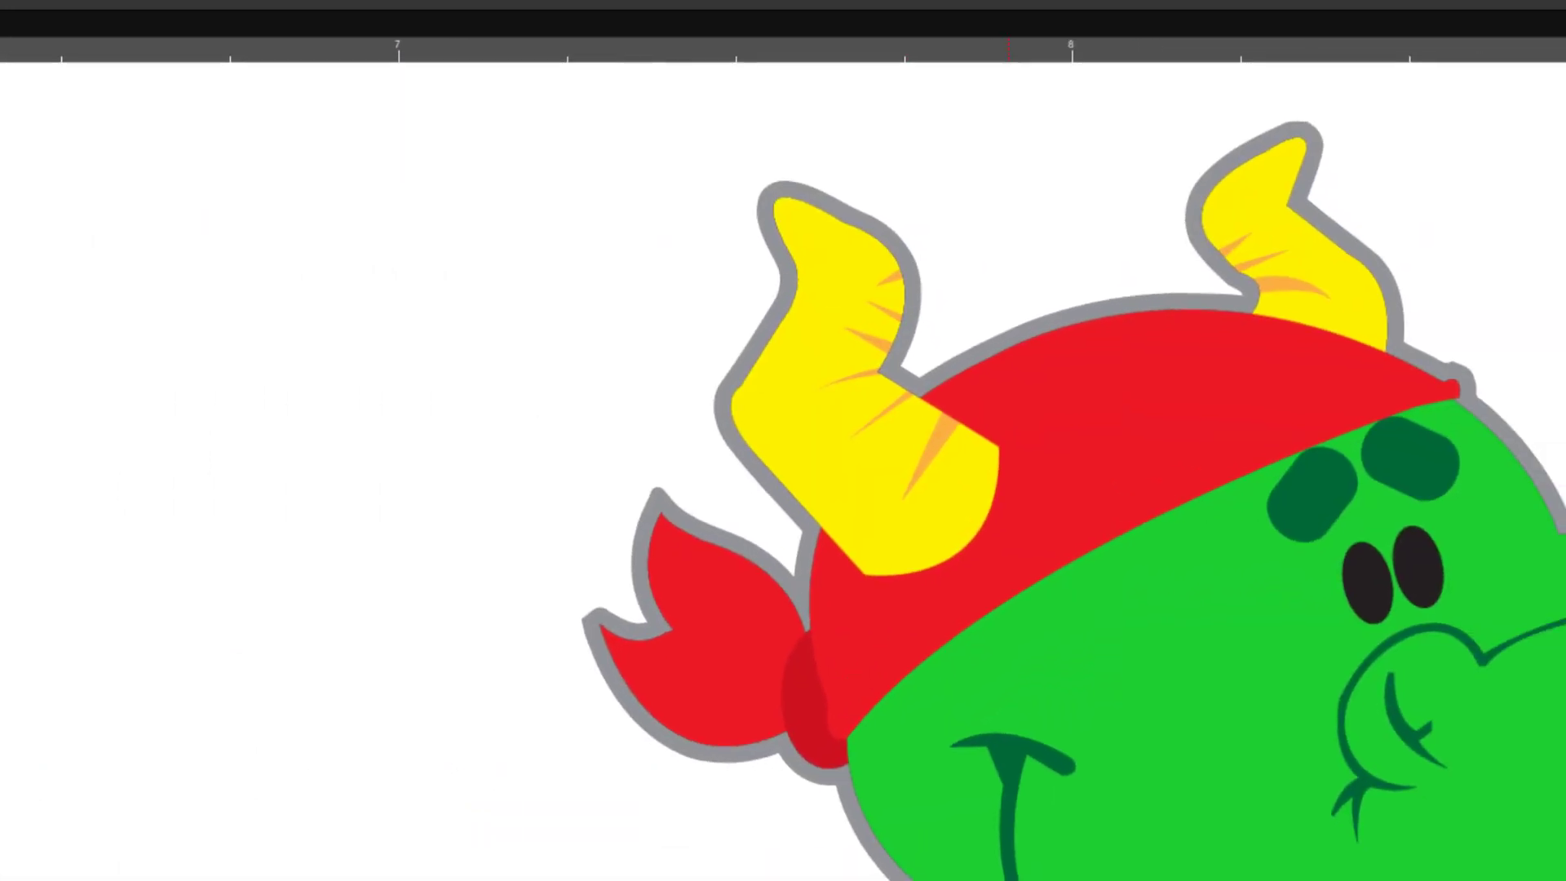
pyautogui.click(809, 760)
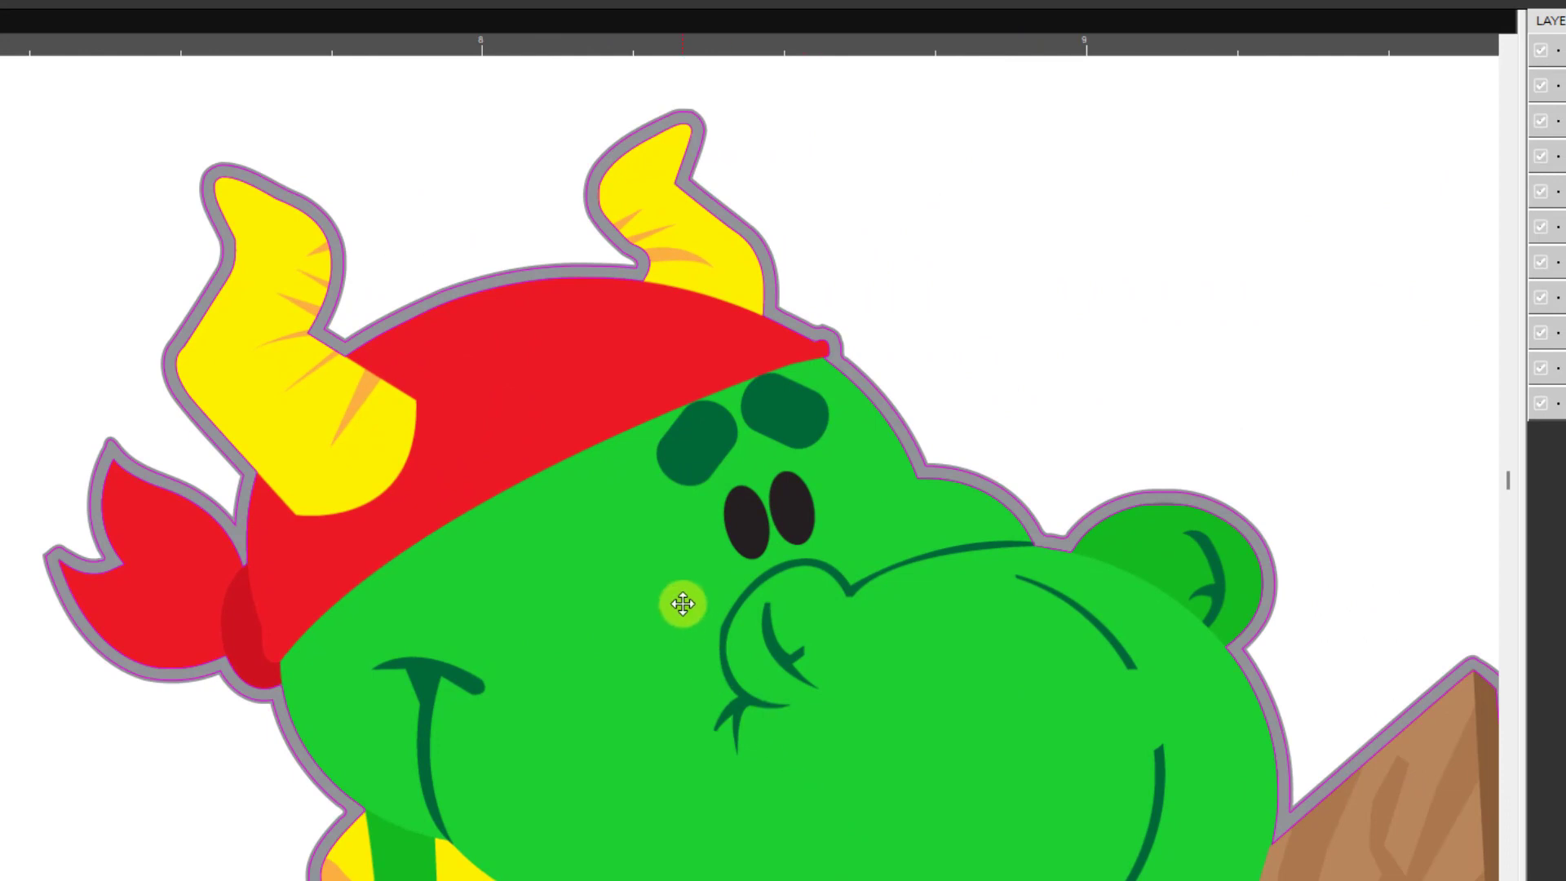
pyautogui.scroll(-2, 674, 531)
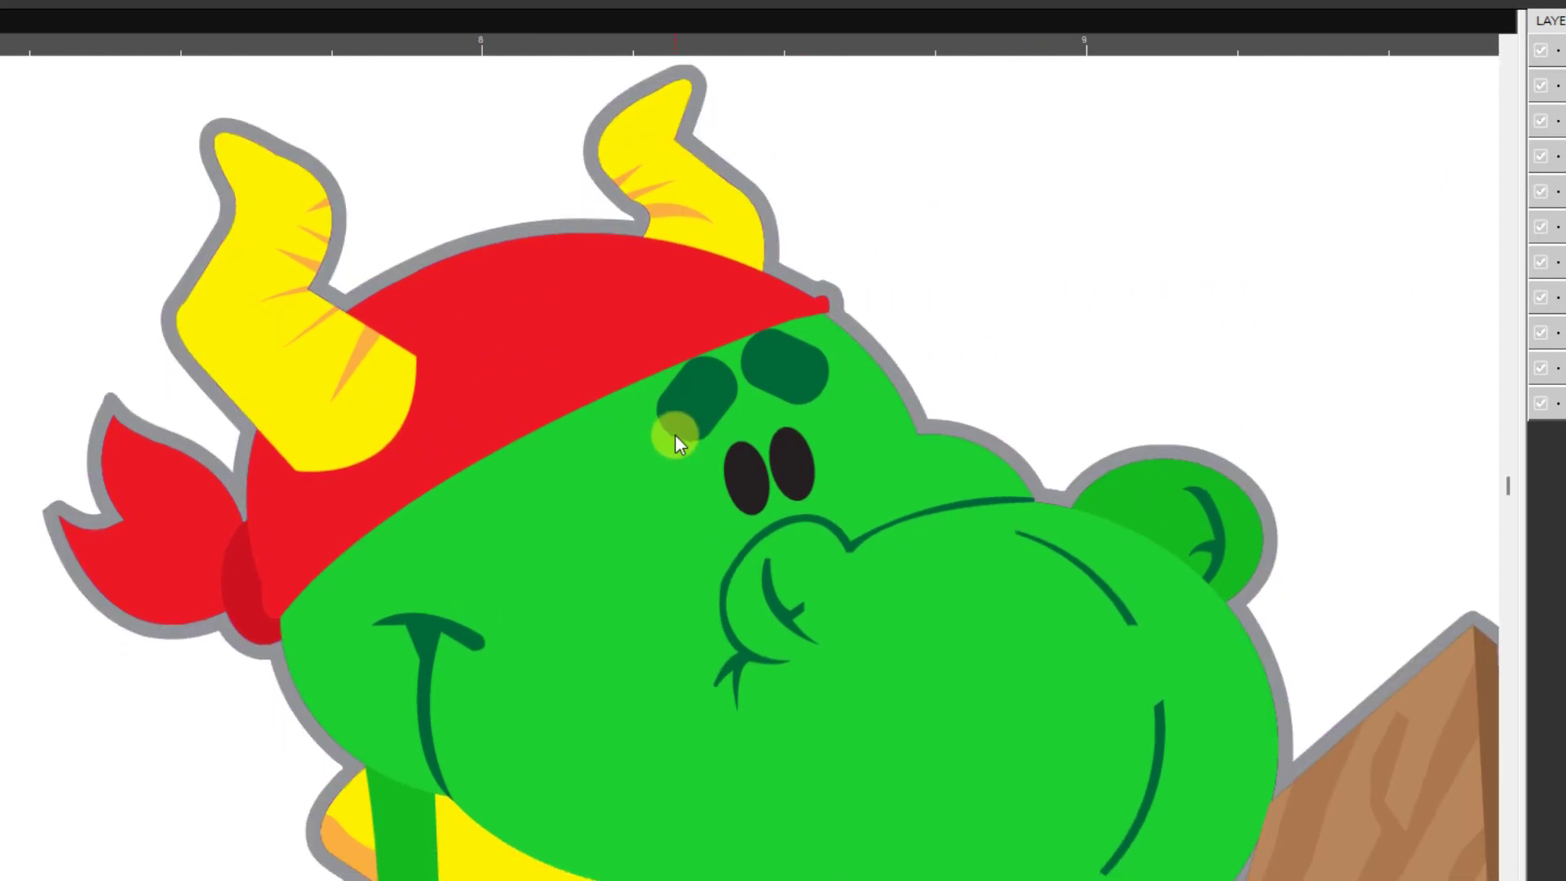
pyautogui.scroll(-2, 675, 436)
pyautogui.scroll(2, 692, 434)
pyautogui.scroll(3, 692, 435)
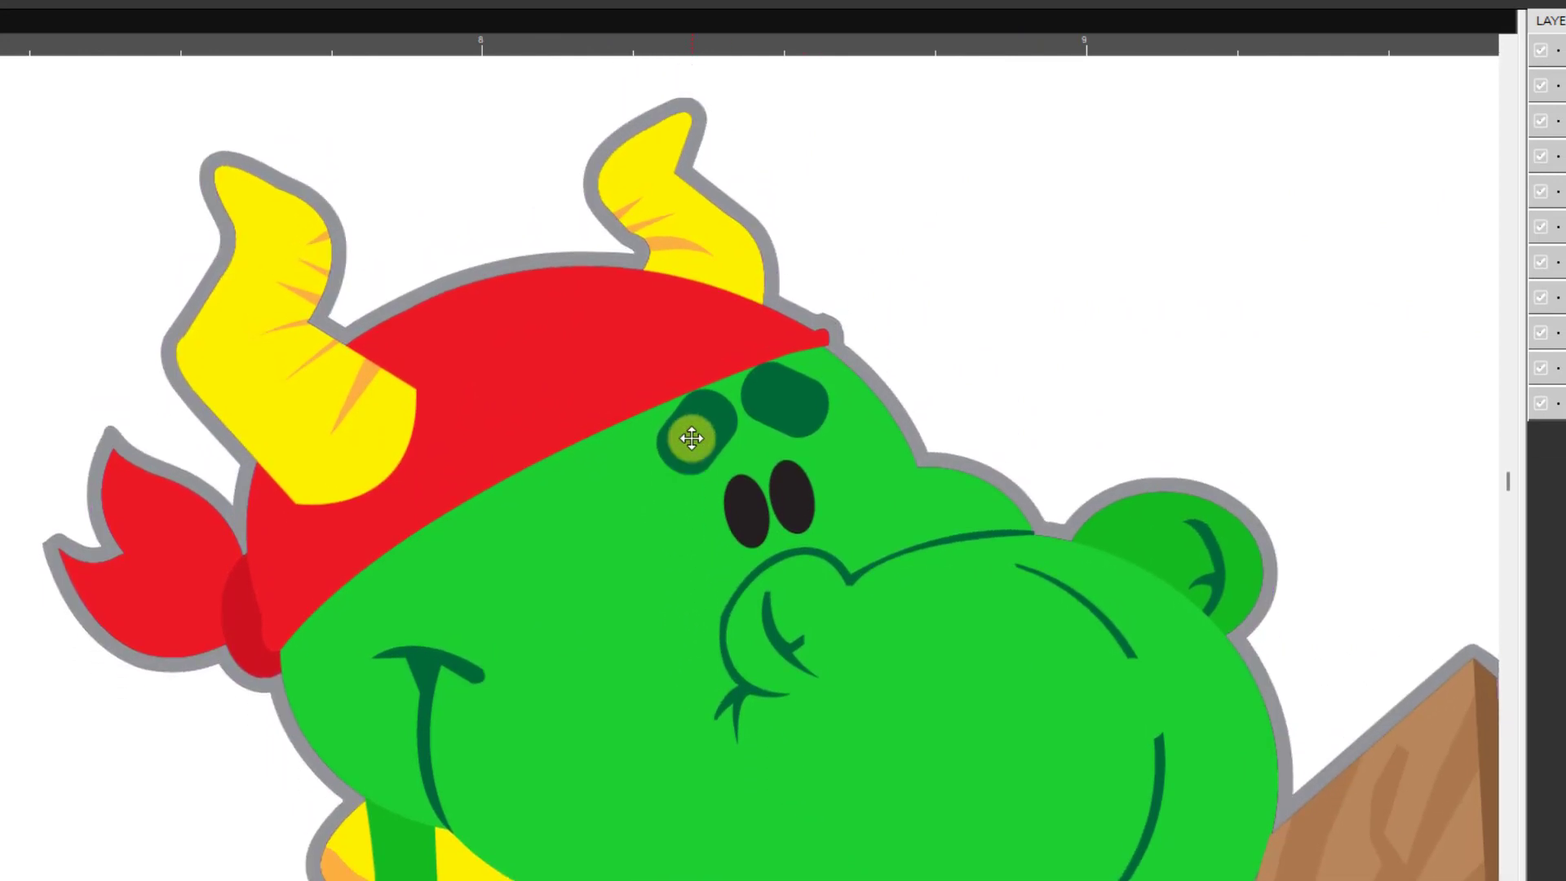
pyautogui.scroll(-1, 689, 441)
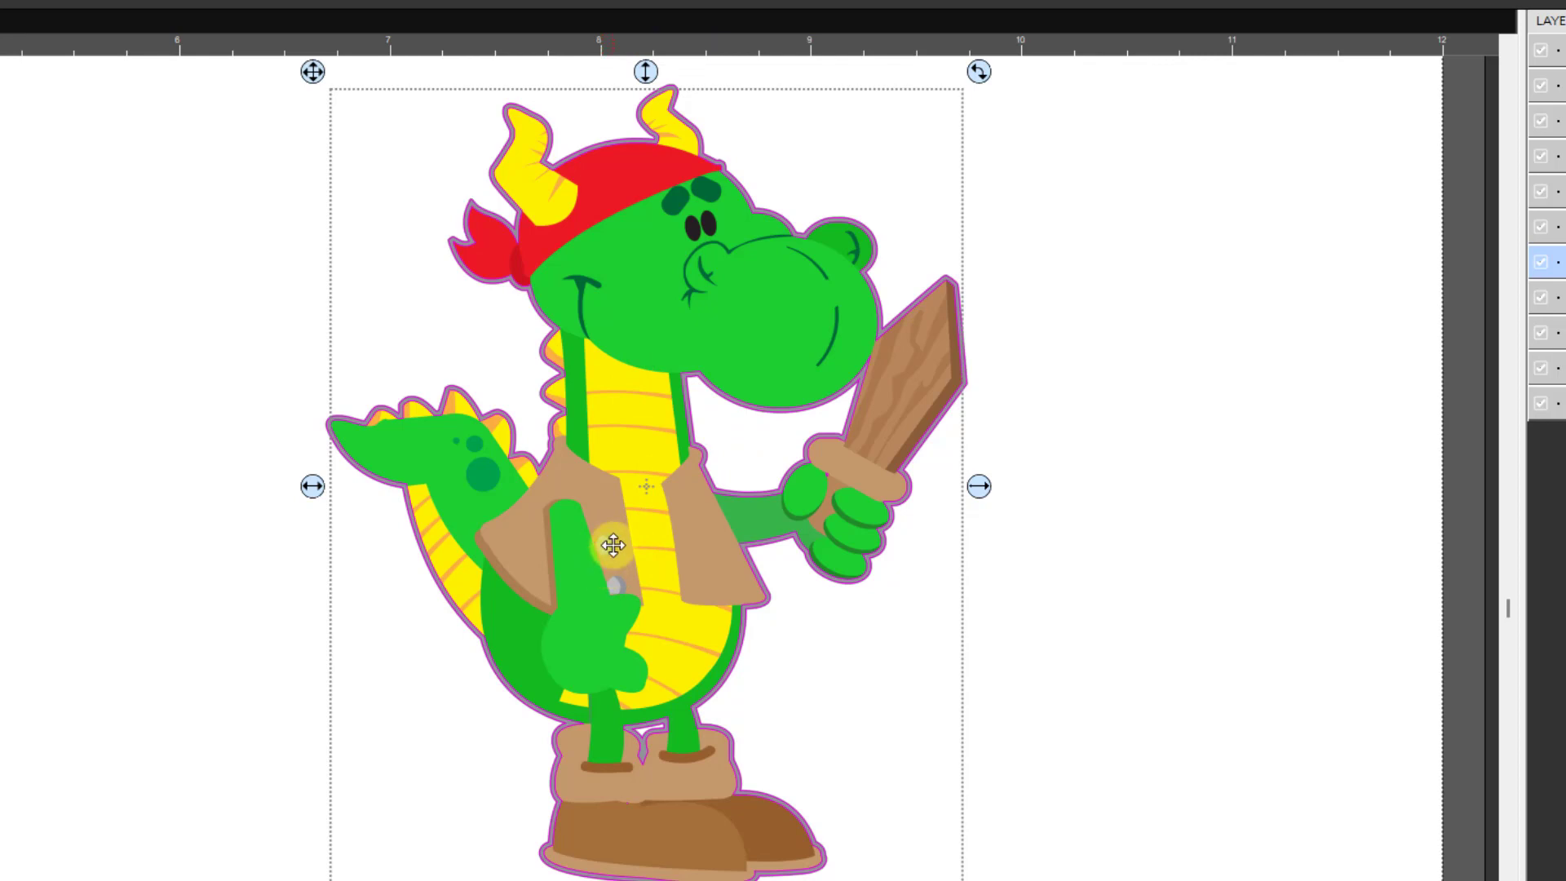
pyautogui.click(1150, 603)
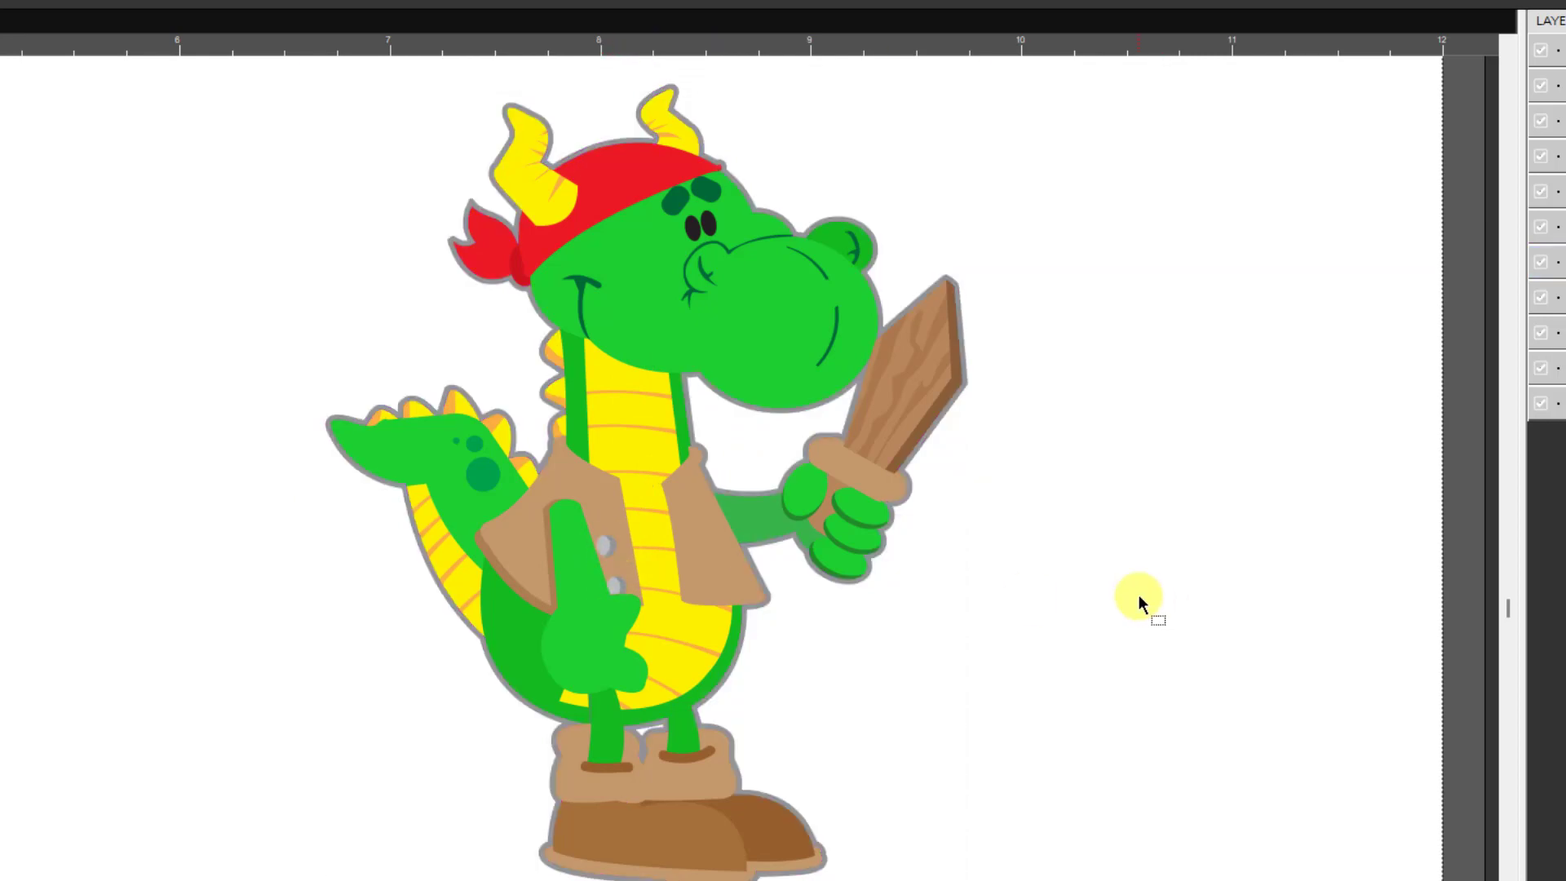